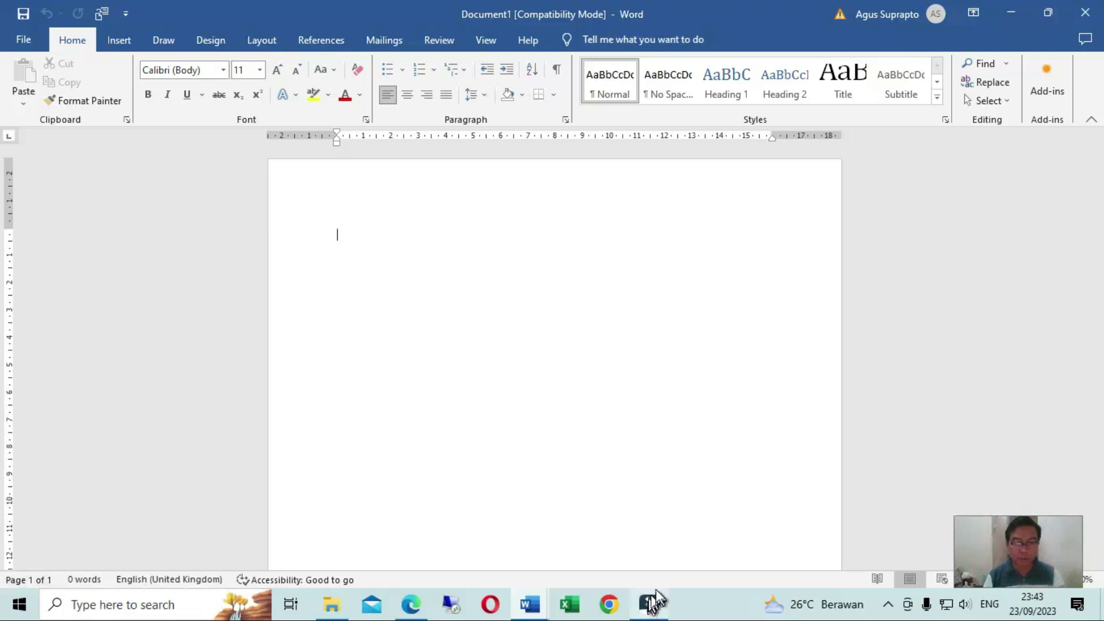
Switch to the Latihan 3 proposal and scroll through its PENDAHULUAN and TUJUAN sections.
click(531, 604)
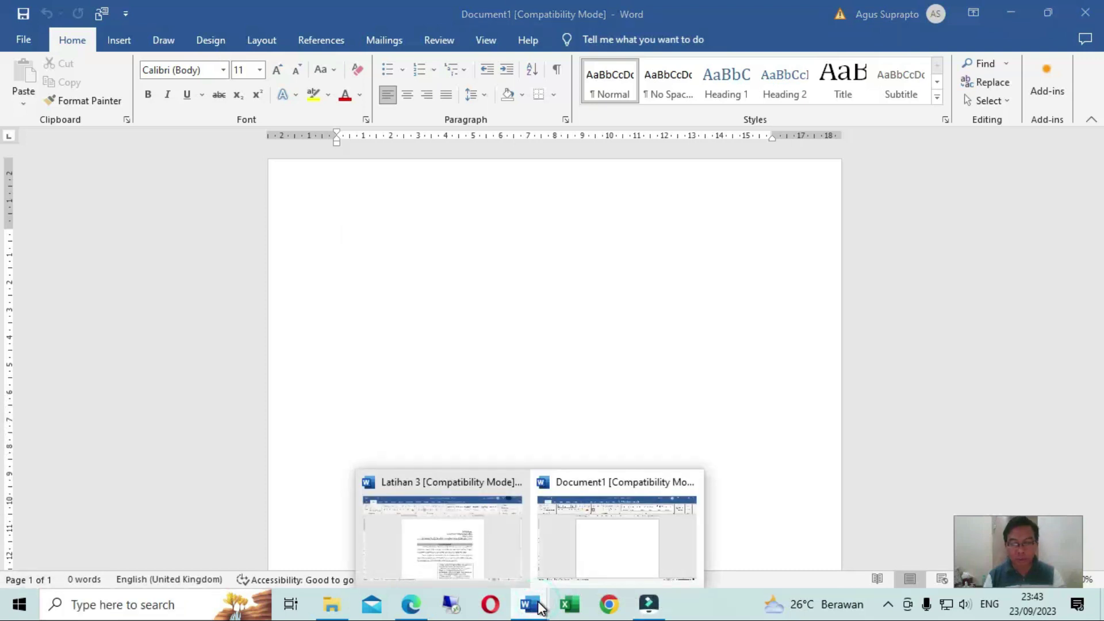
click(482, 566)
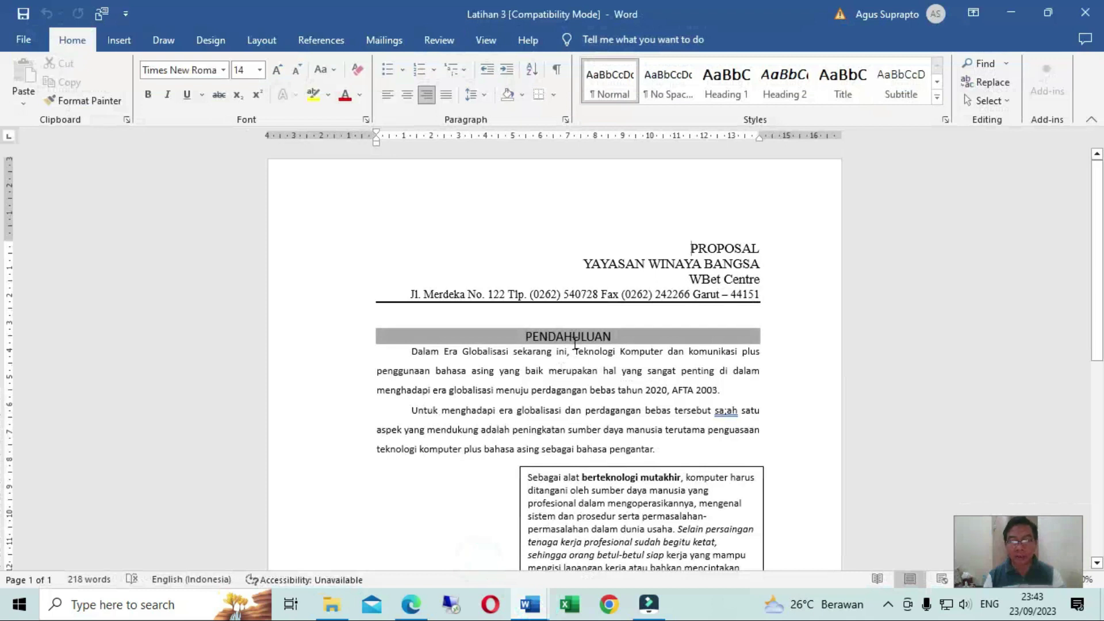
scroll(575, 344, down, 3)
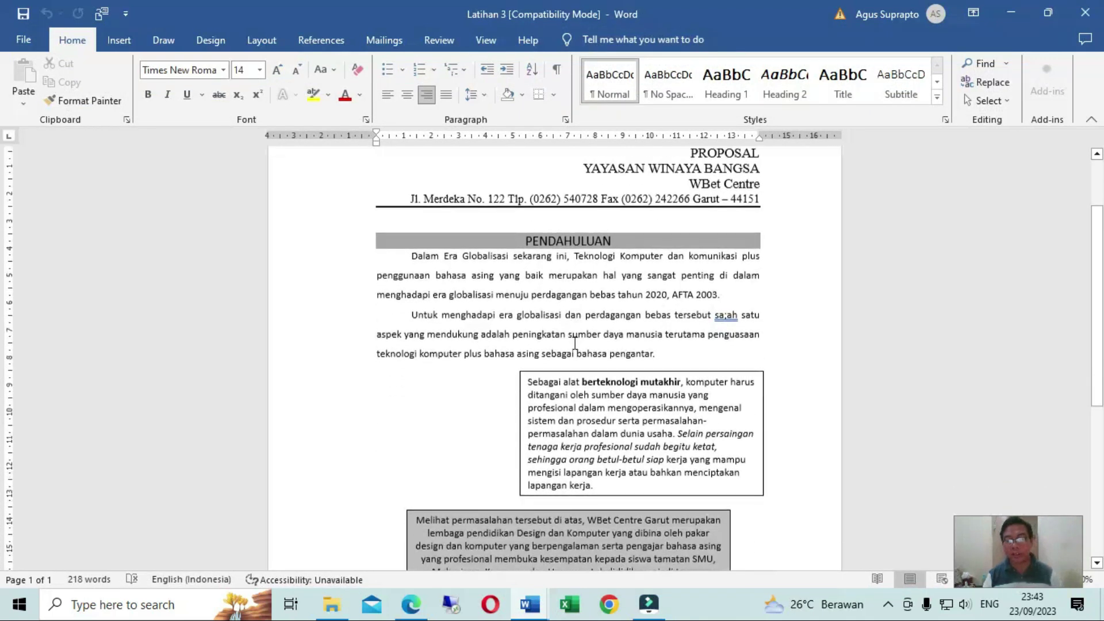
scroll(575, 344, down, 2)
scroll(575, 343, down, 3)
scroll(575, 343, down, 2)
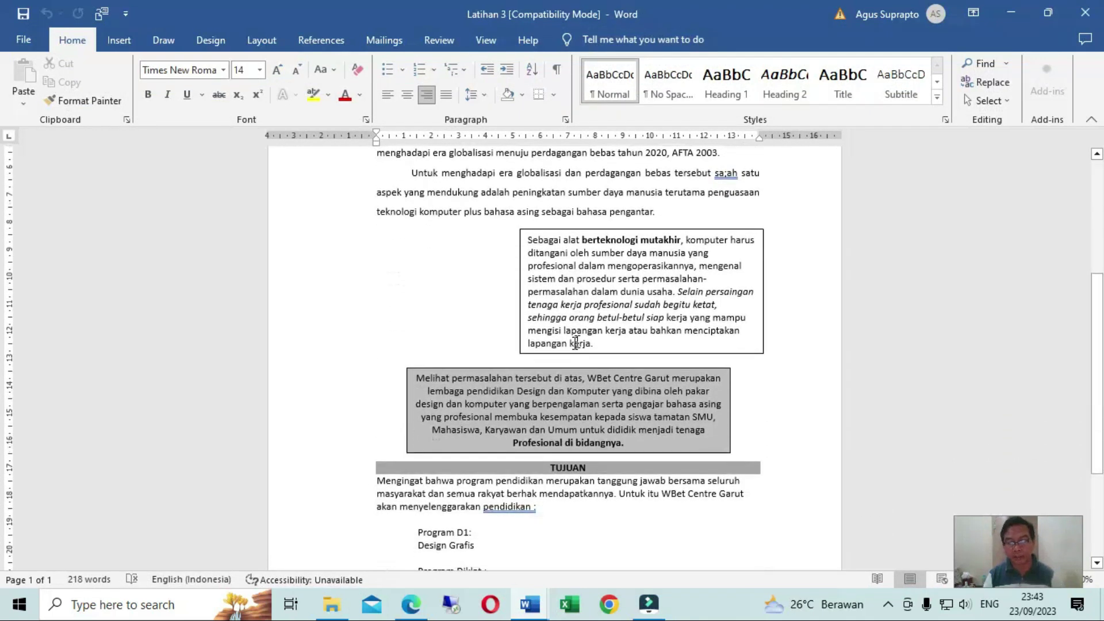
scroll(576, 343, up, 3)
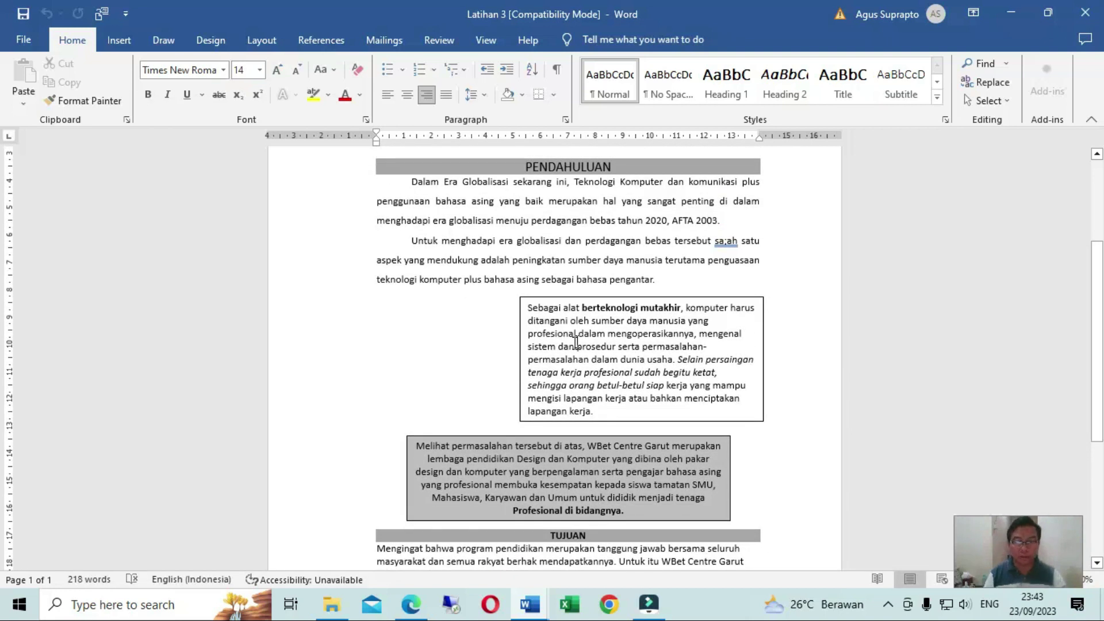
scroll(575, 343, up, 3)
scroll(575, 343, down, 3)
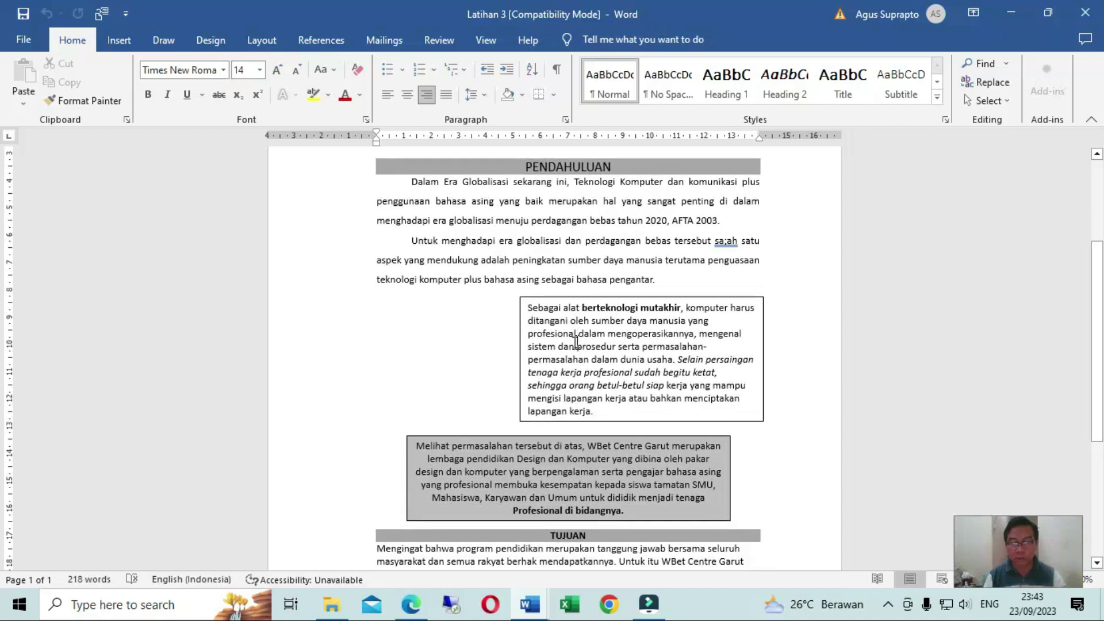
scroll(576, 343, down, 3)
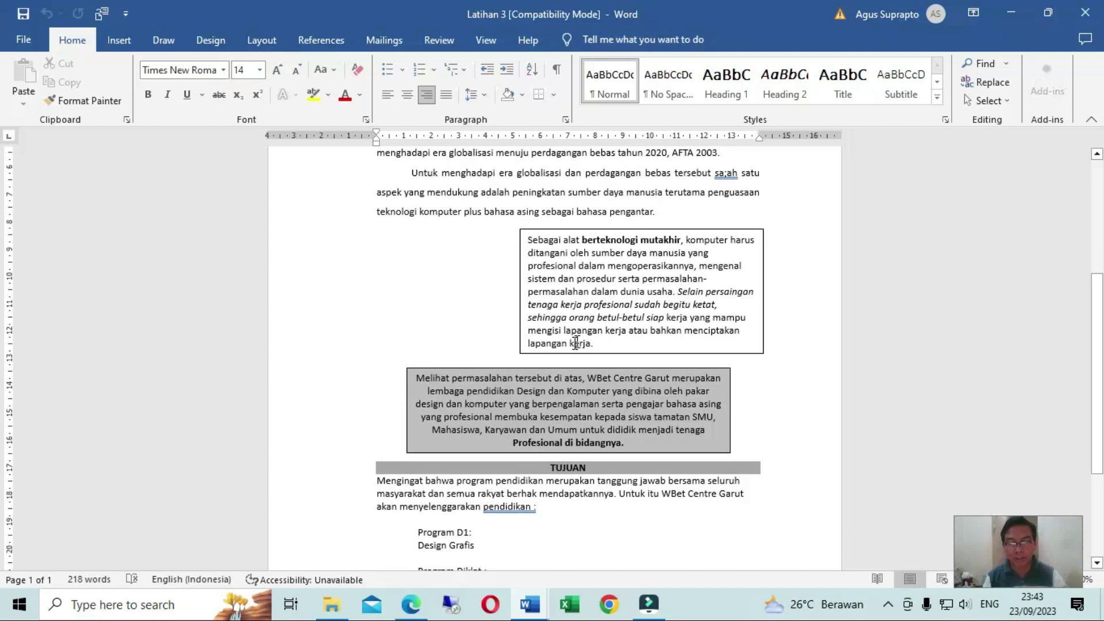
scroll(575, 343, down, 3)
scroll(575, 343, up, 3)
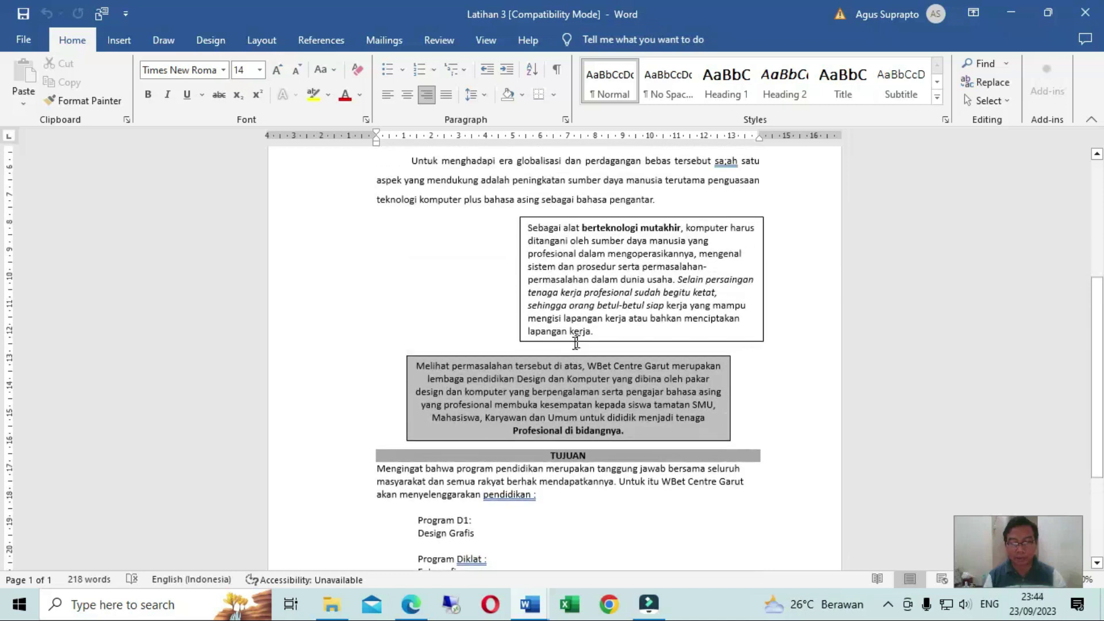
Show the Latihan 4 exercise PDF, select 'Mail Merge' in the Tujuan line, then launch Chrome.
click(408, 603)
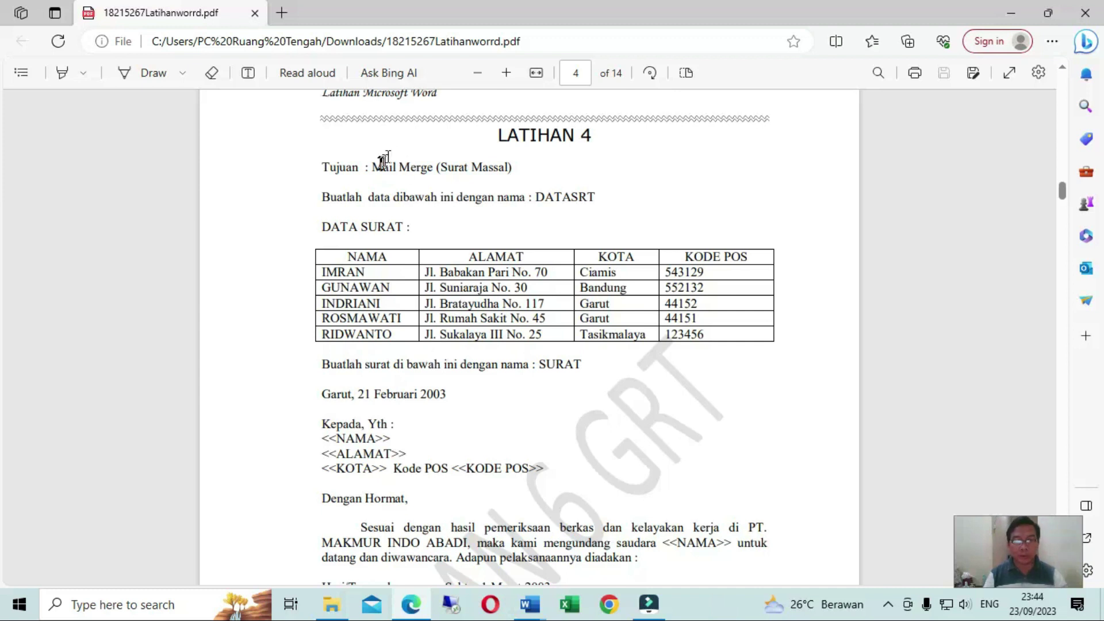
drag(371, 167, 430, 163)
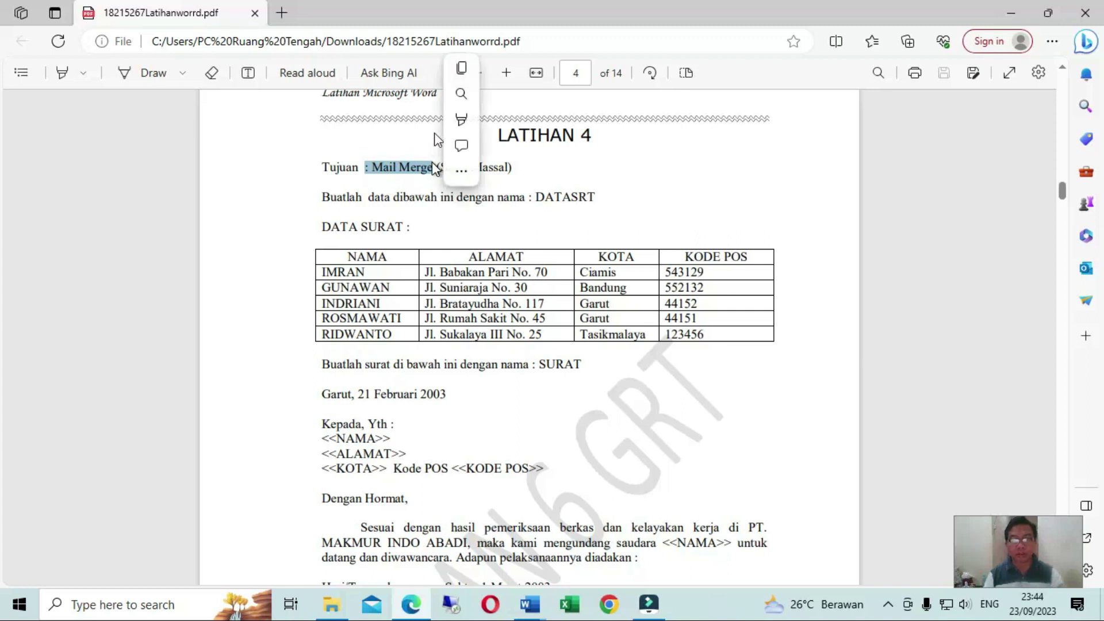
click(609, 605)
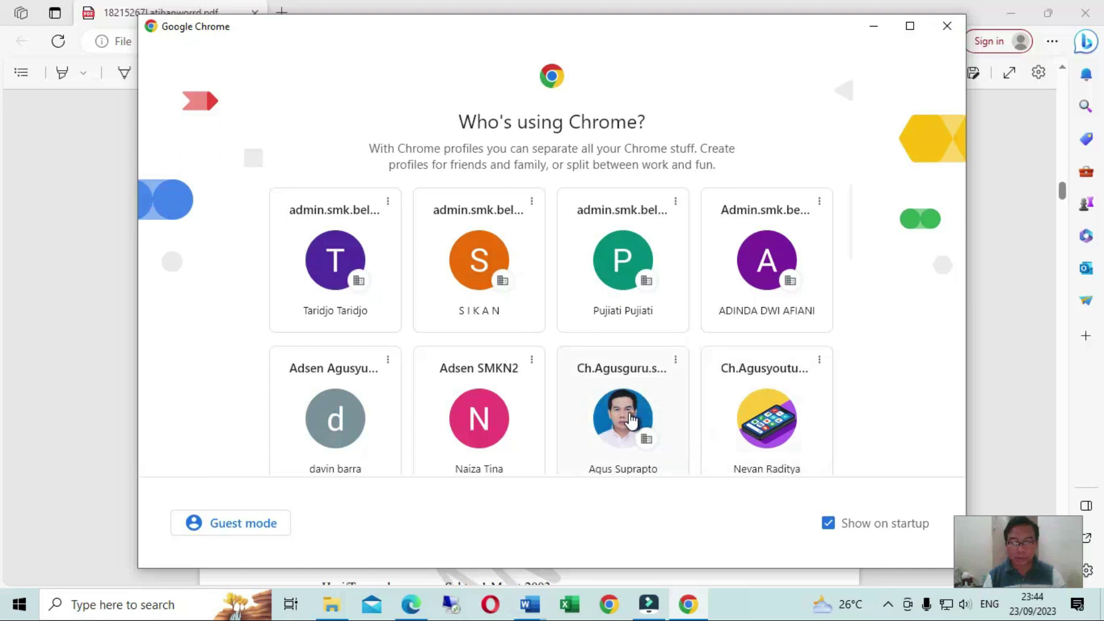
Pick a Chrome profile and go to the Google homepage.
click(630, 419)
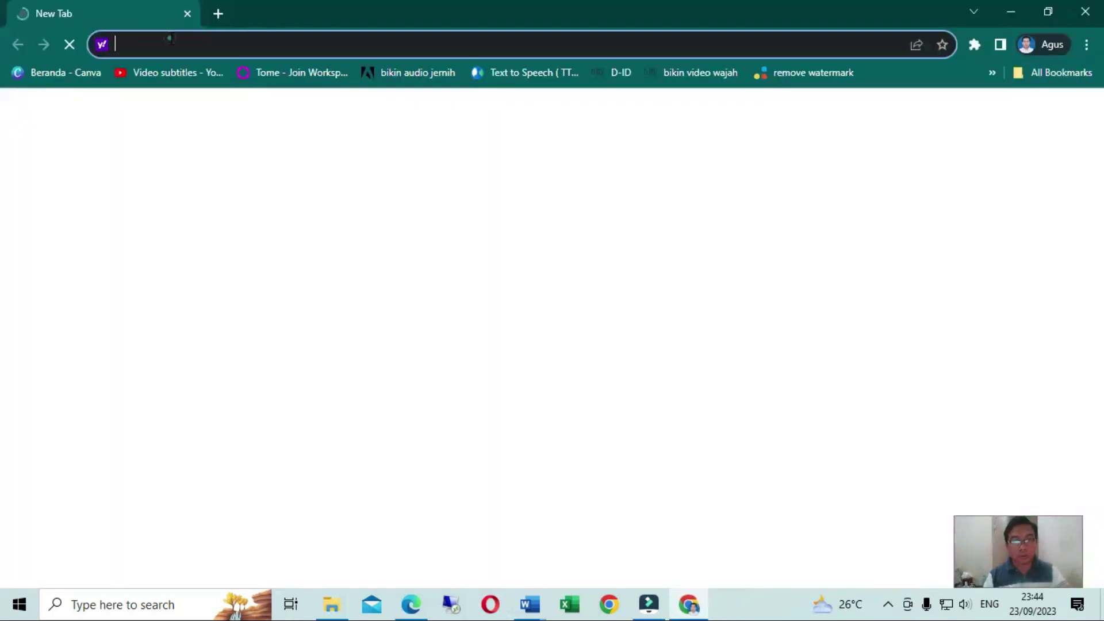
click(171, 39)
text(google.com/?safe=active&ssui=on)
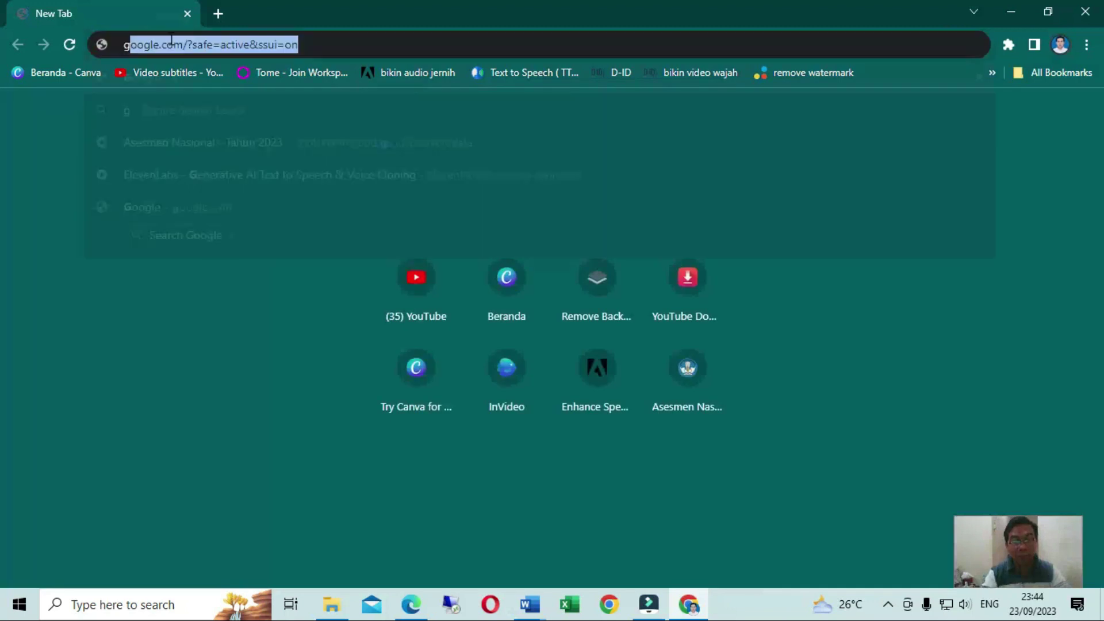
key(Return)
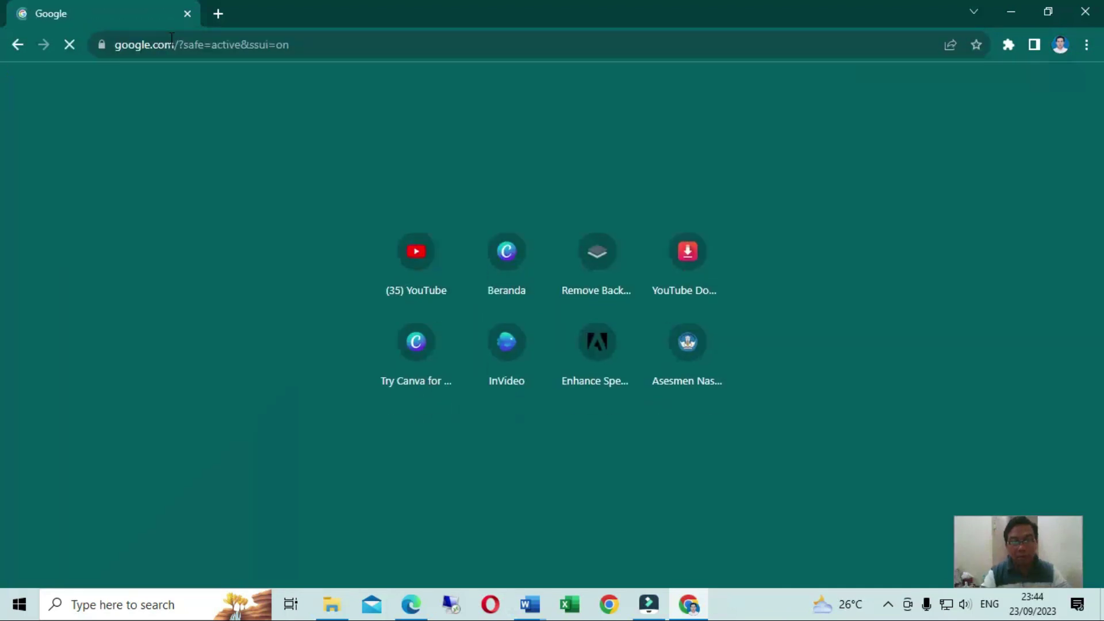
Search Google for 'mail merger adalah' and scroll down the results.
text(mail)
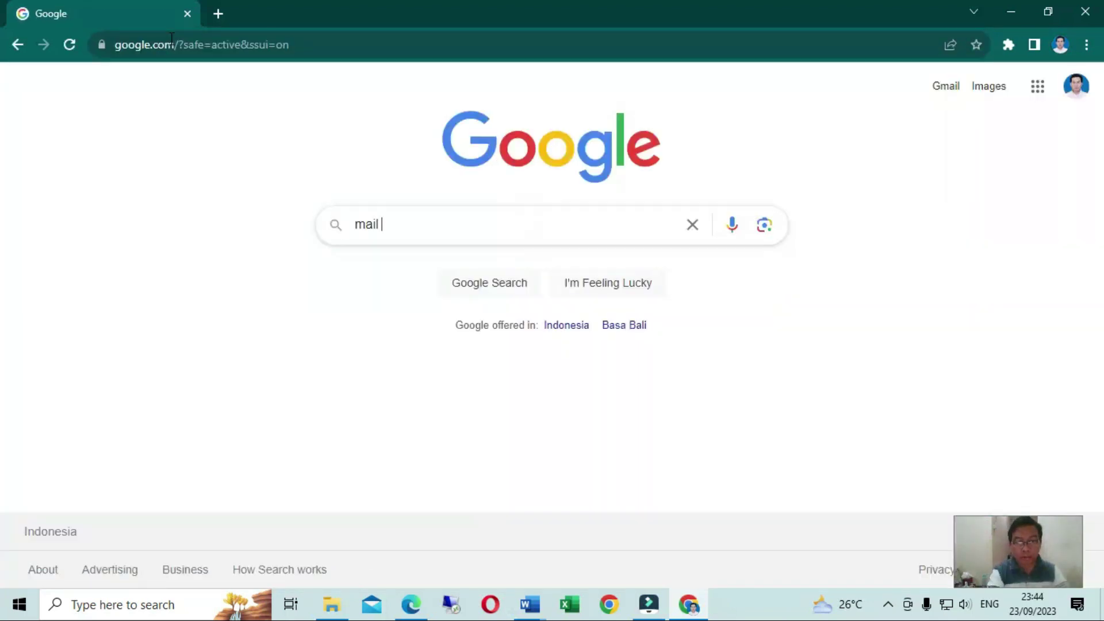
text( merger)
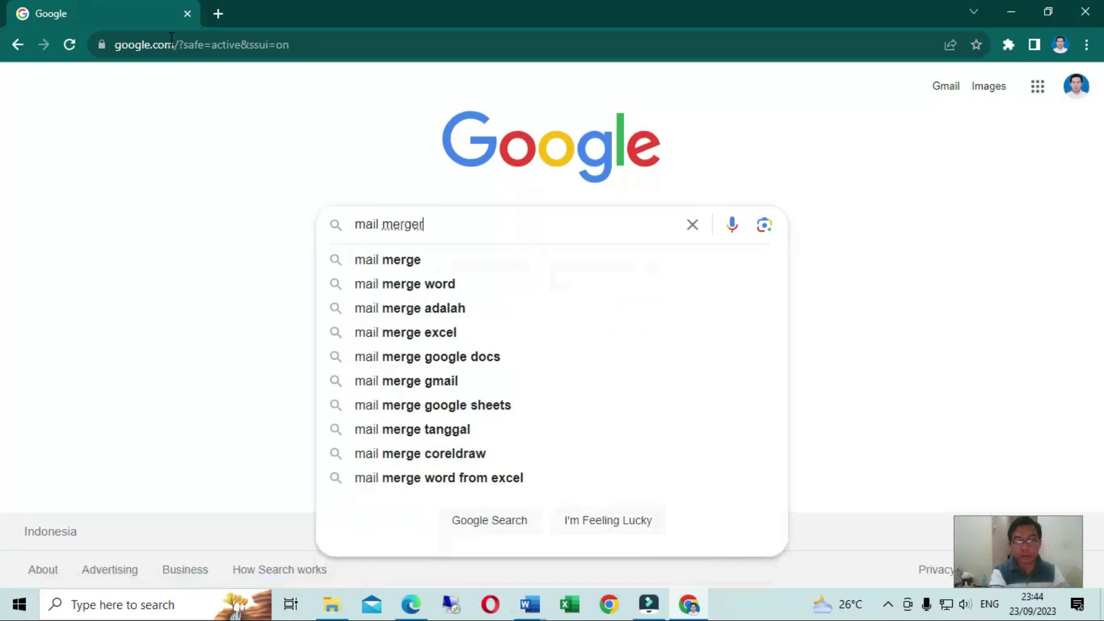
text( adalah)
key(Return)
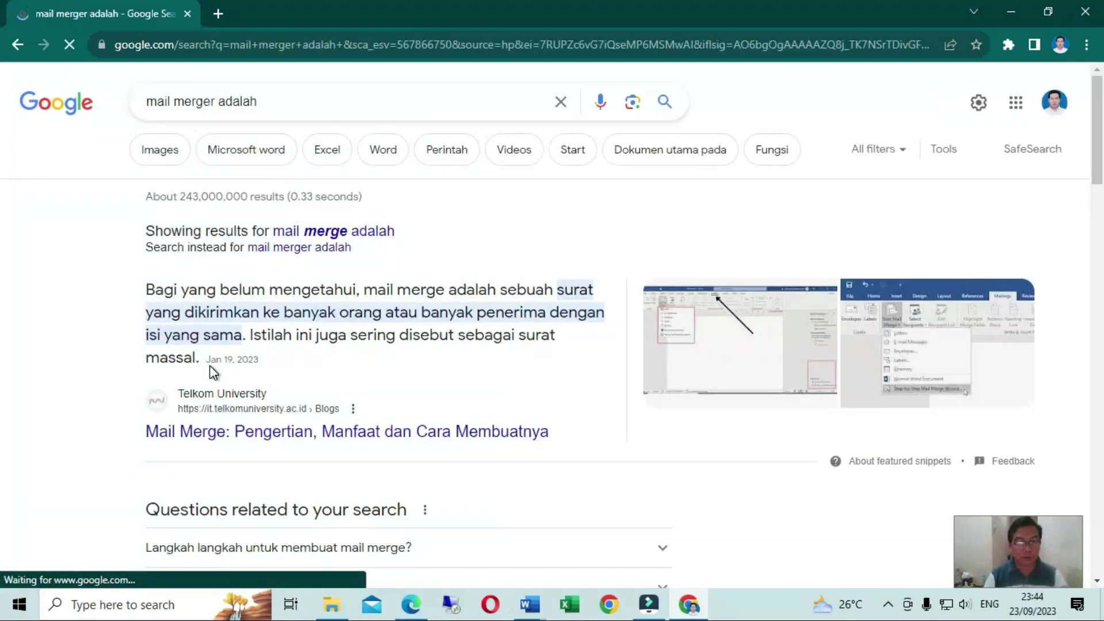
scroll(211, 370, down, 1)
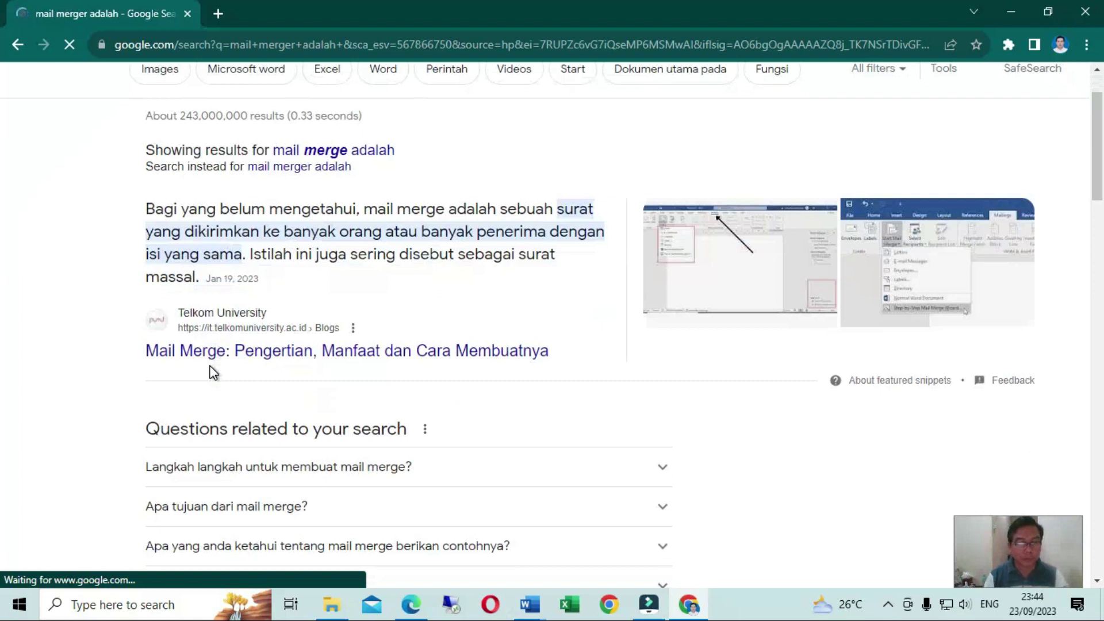
scroll(211, 372, down, 1)
scroll(212, 372, down, 2)
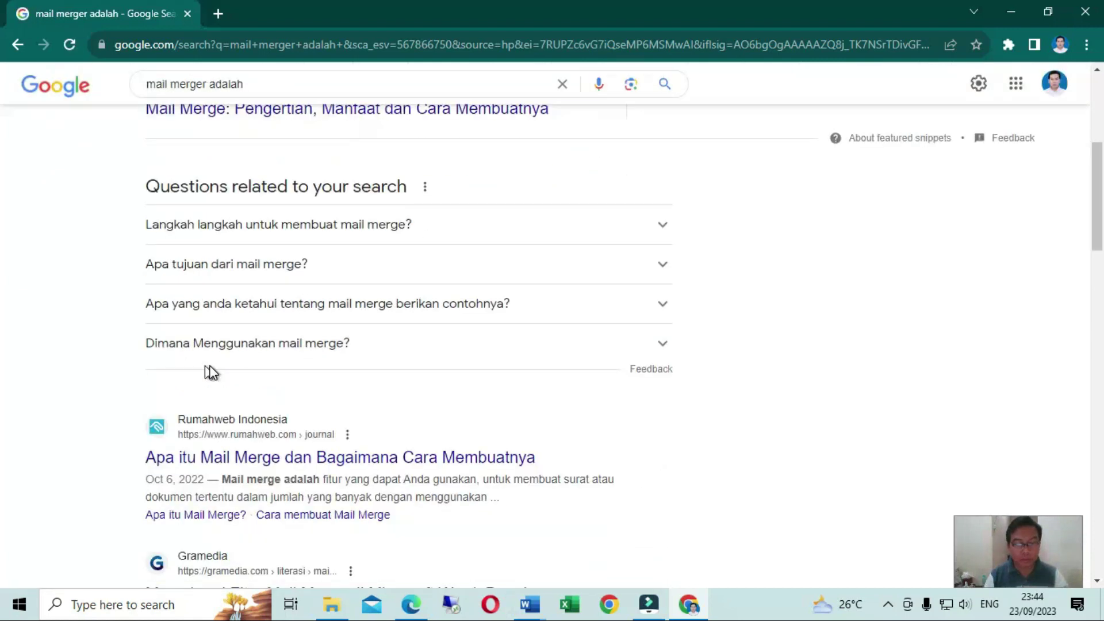
scroll(207, 368, down, 1)
Open the Rumahweb result in a new tab and select the first 'Apa itu Mail Merge?' paragraph.
right_click(242, 378)
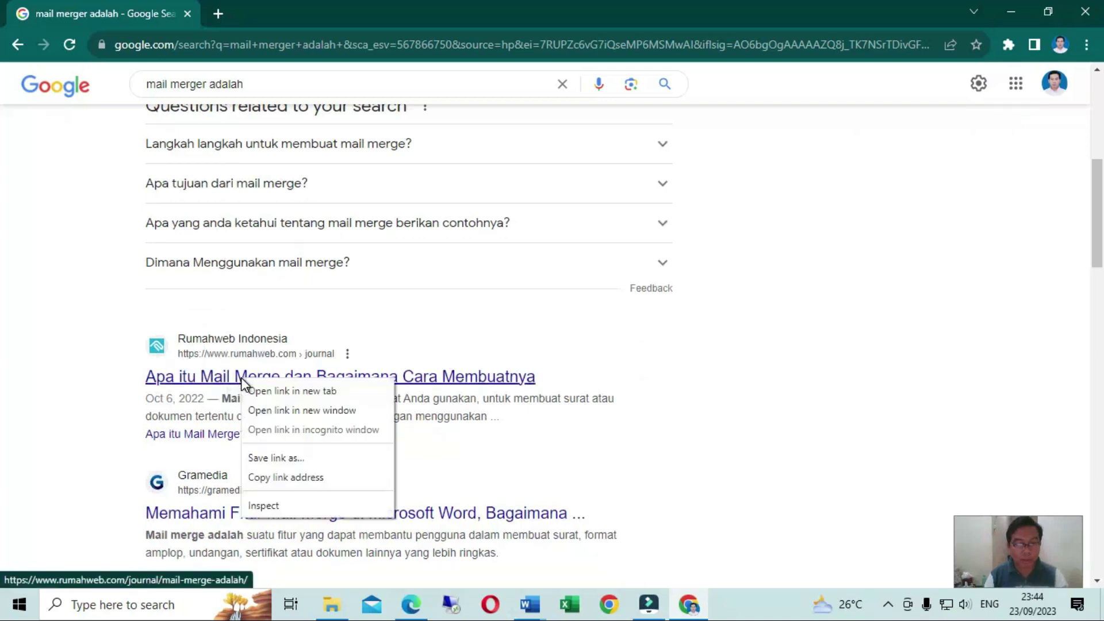
click(257, 391)
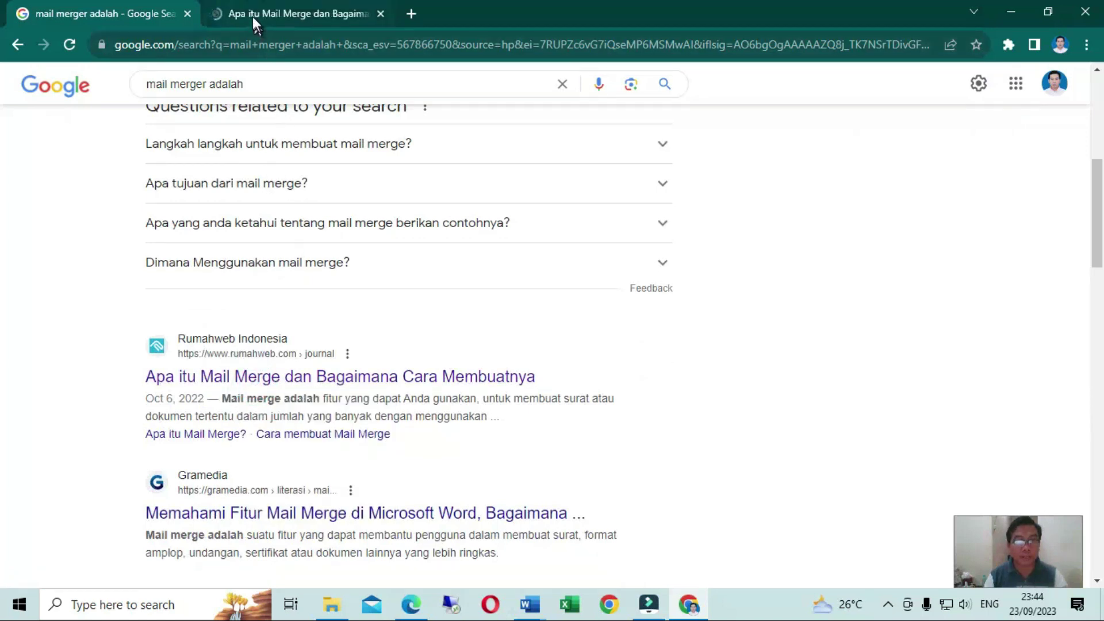
click(253, 16)
scroll(410, 374, down, 3)
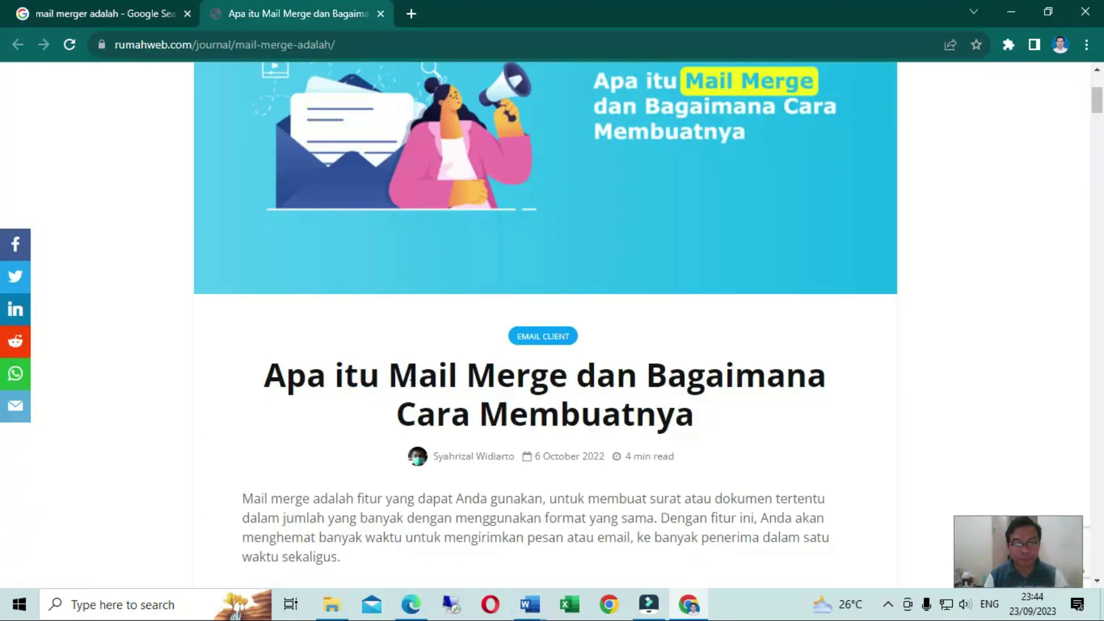
scroll(409, 374, down, 3)
scroll(408, 375, down, 3)
scroll(408, 375, down, 2)
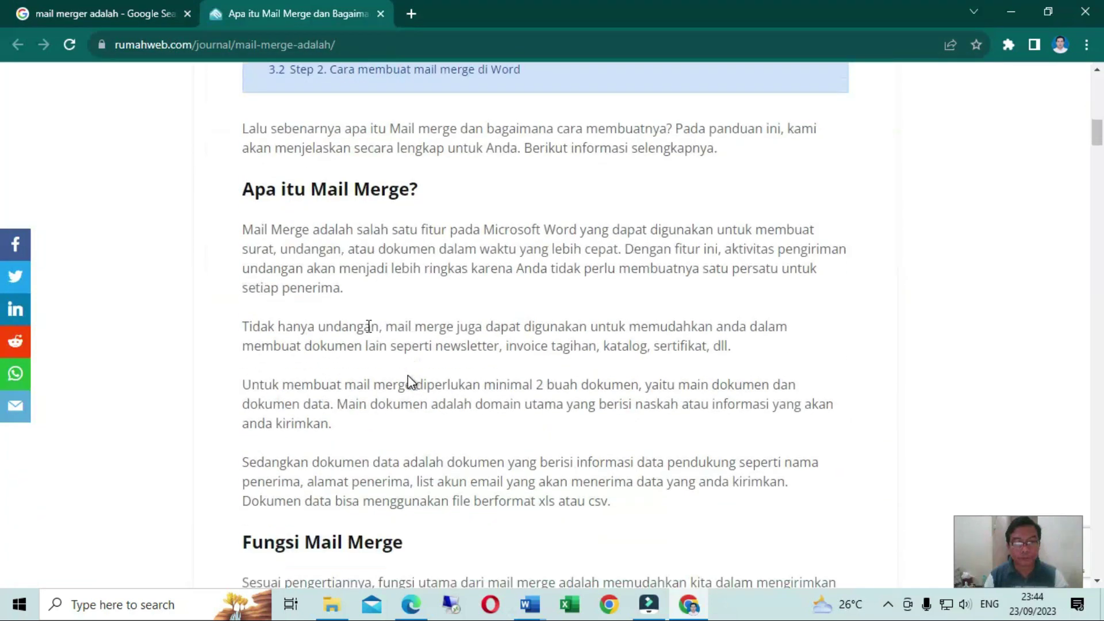
drag(243, 229, 345, 289)
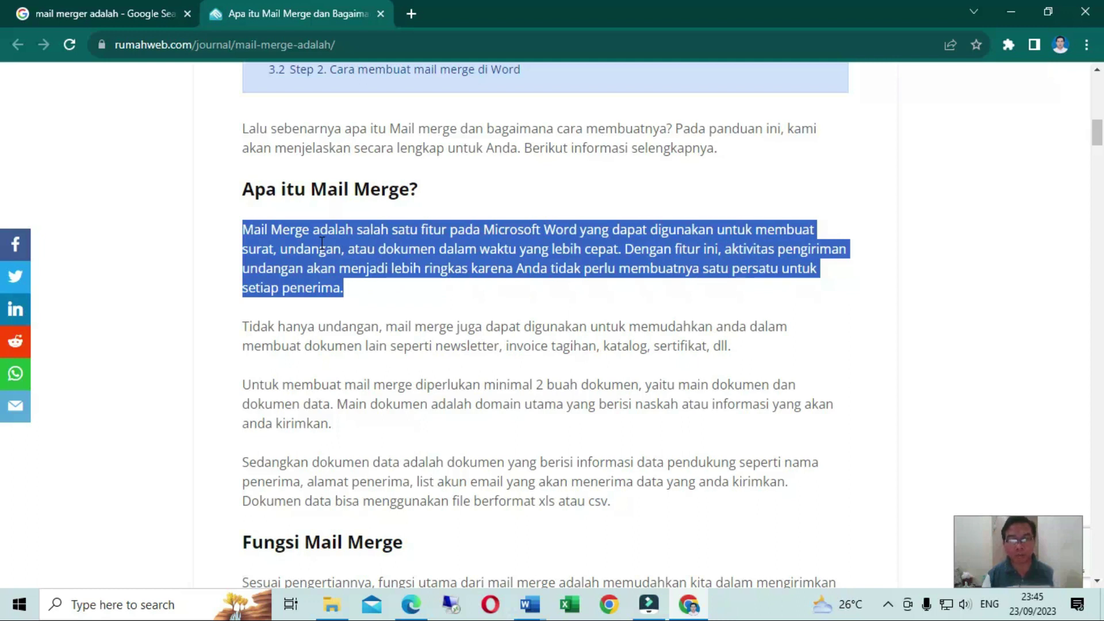
Select the first paragraph of the 'Fungsi Mail Merge' section.
scroll(374, 323, down, 3)
scroll(375, 321, down, 3)
scroll(376, 328, down, 3)
scroll(376, 330, up, 3)
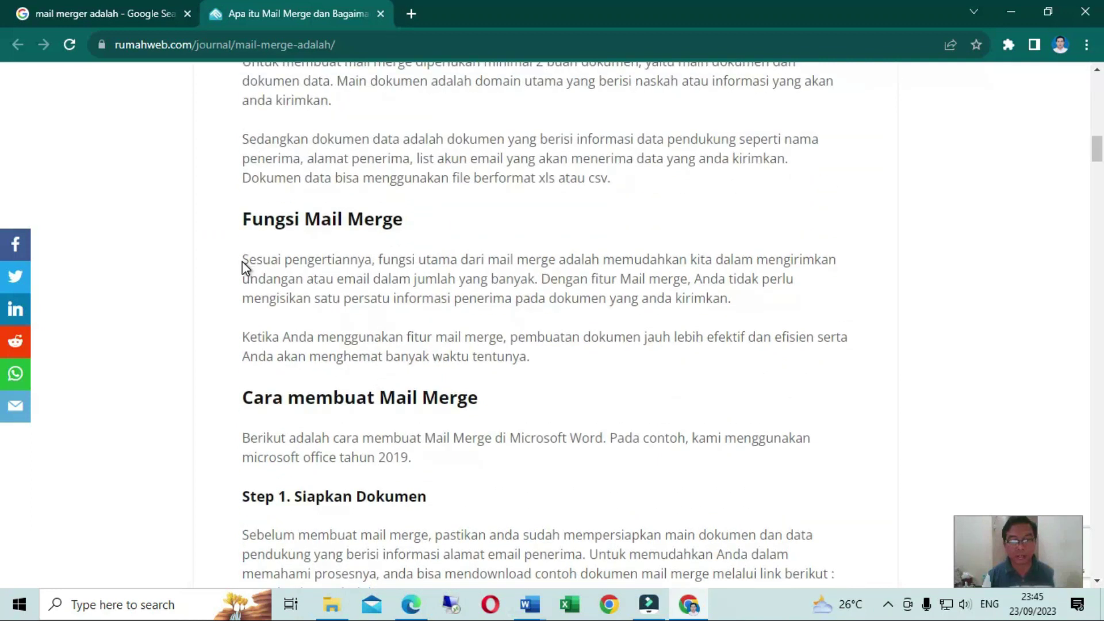
mouse_move(248, 260)
mouse_down()
mouse_move(661, 262)
mouse_move(796, 280)
mouse_move(604, 298)
mouse_move(433, 278)
mouse_move(732, 286)
mouse_move(699, 296)
mouse_move(739, 315)
mouse_up()
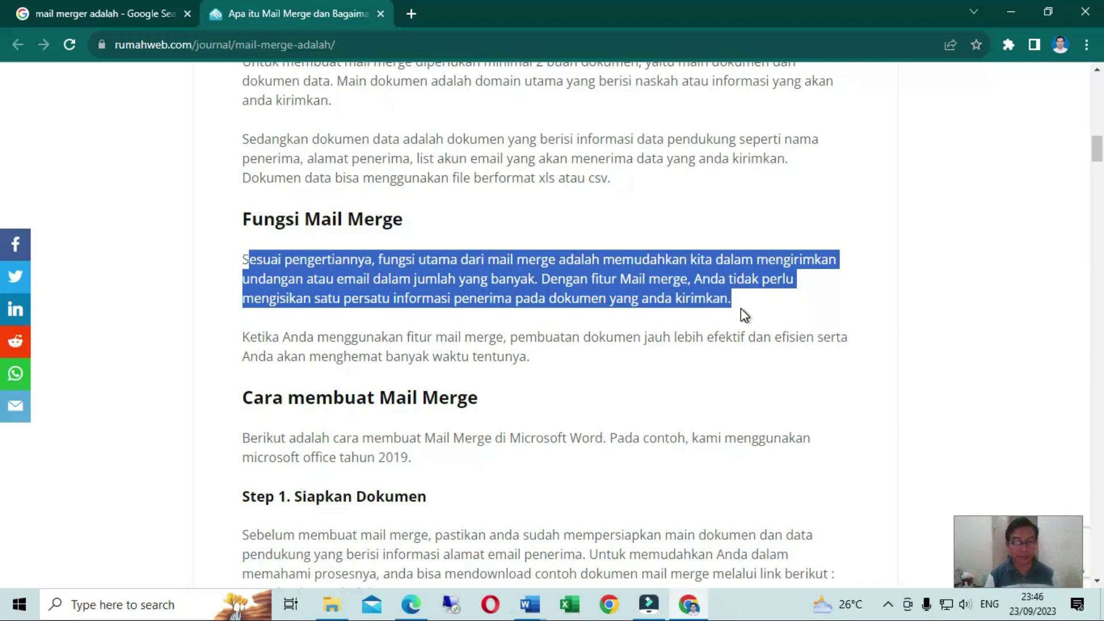
Scroll through the 'Cara membuat Mail Merge' Steps 1 and 2 and back up.
scroll(479, 340, down, 3)
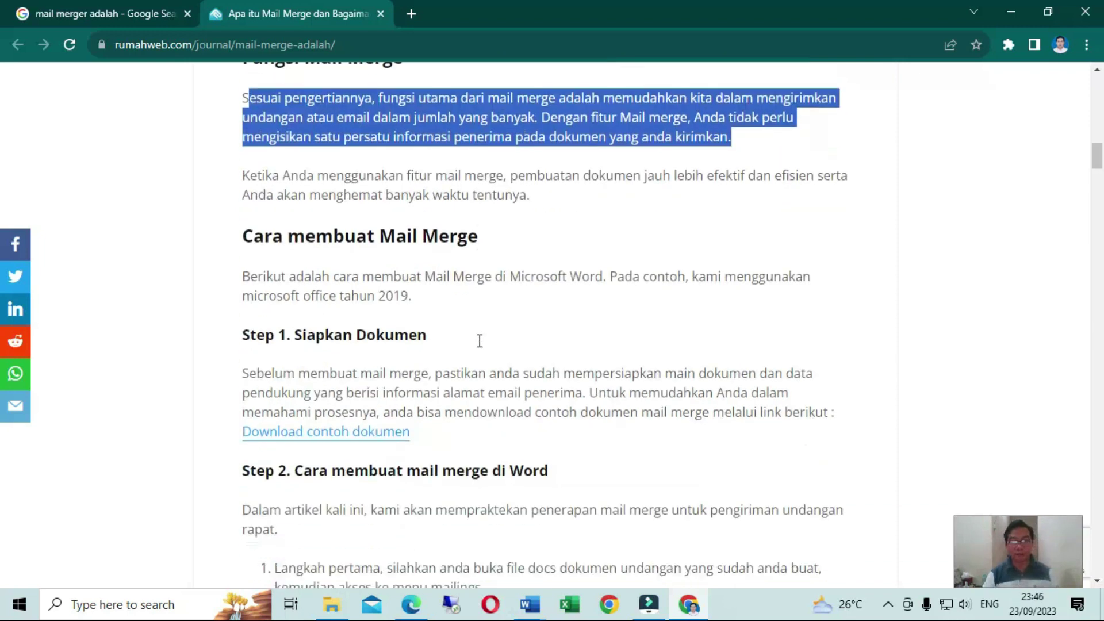
scroll(480, 340, down, 2)
scroll(479, 341, down, 4)
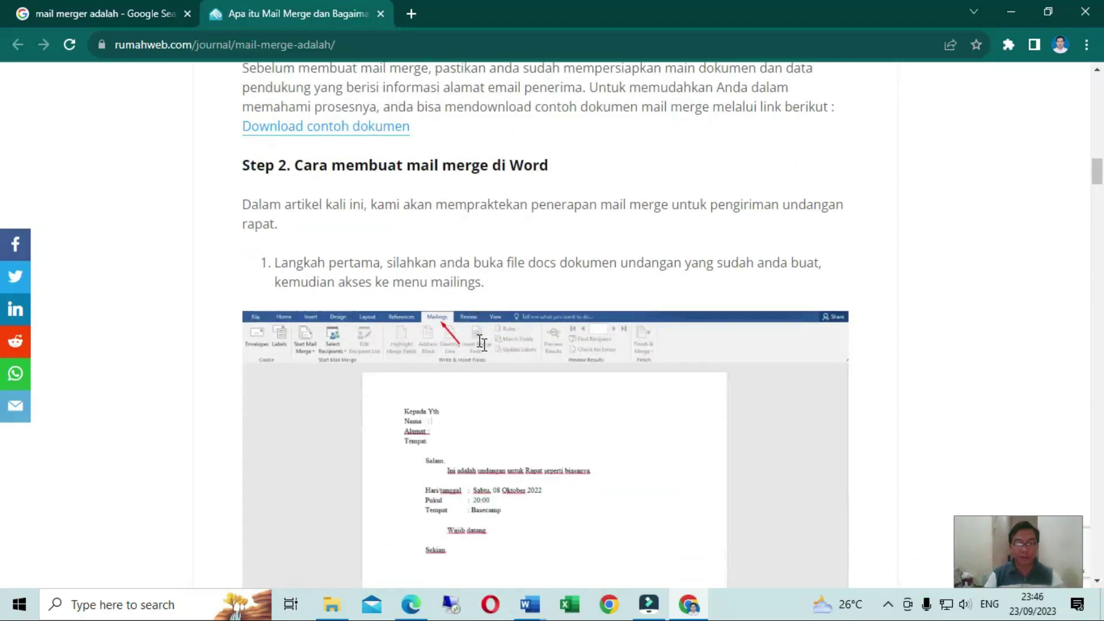
scroll(481, 343, down, 2)
scroll(481, 344, down, 8)
scroll(480, 344, up, 5)
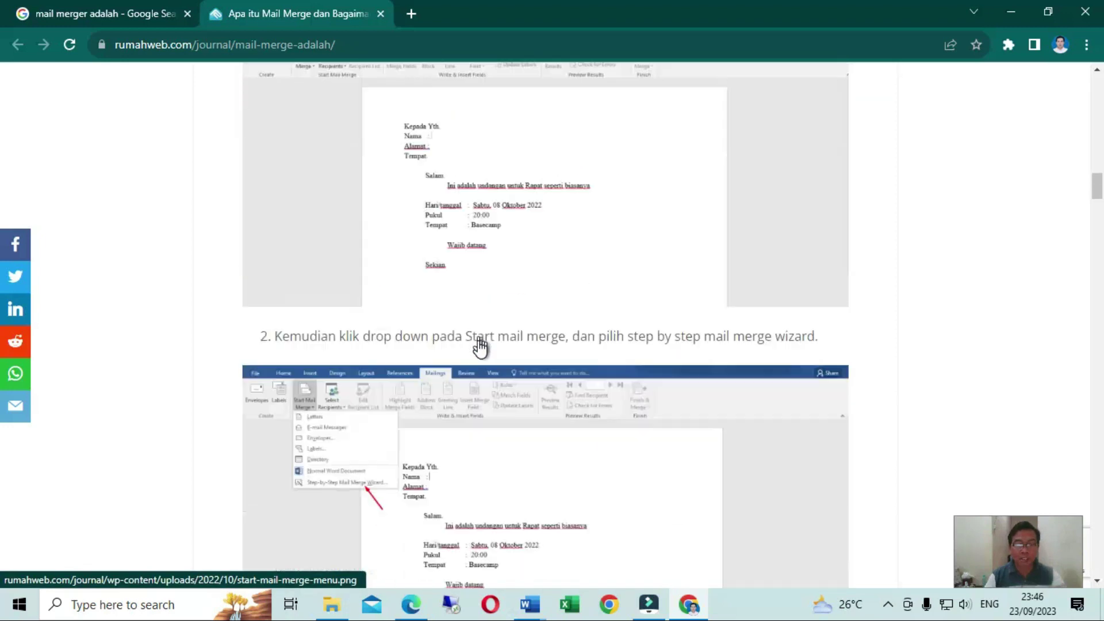
scroll(480, 344, up, 8)
scroll(481, 345, up, 5)
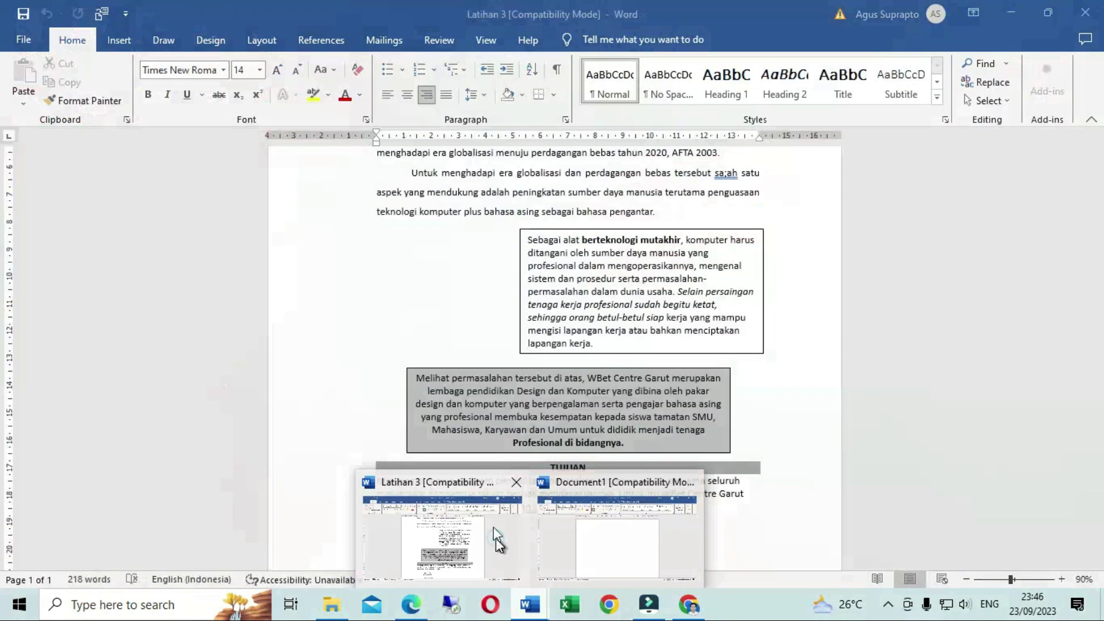
Return to Word's blank Document1 and place the cursor on its first line.
click(495, 540)
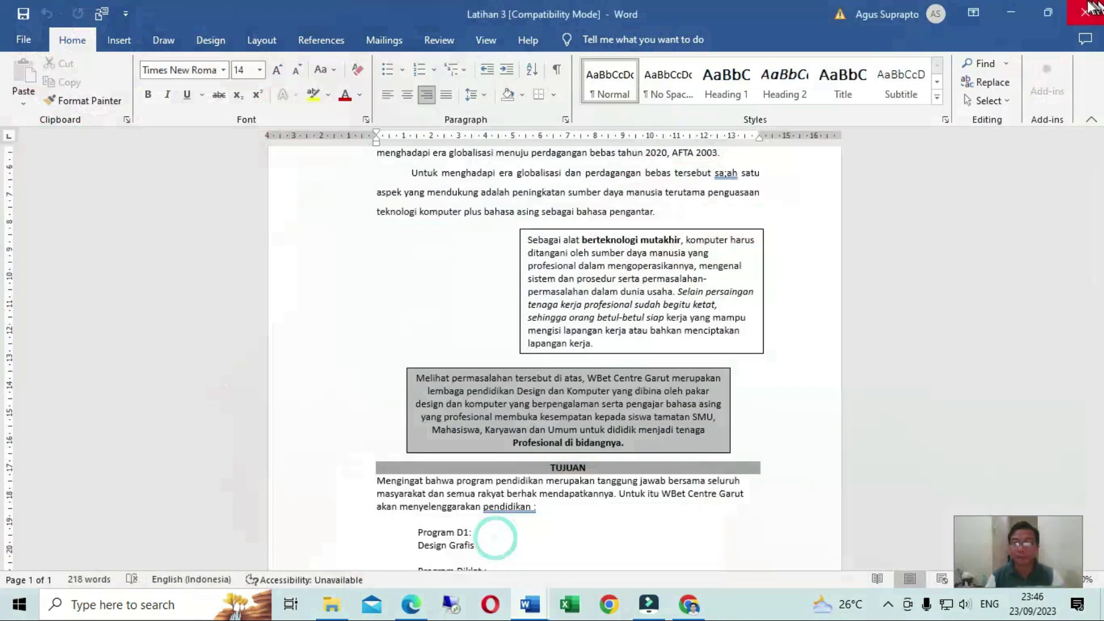
key(alt+Tab)
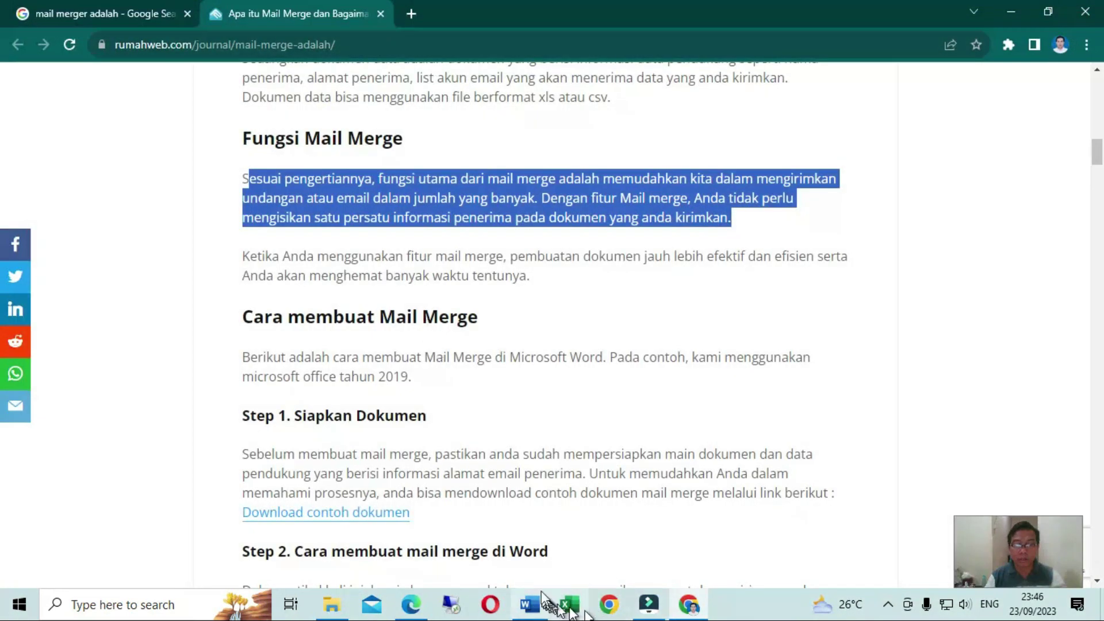
click(529, 604)
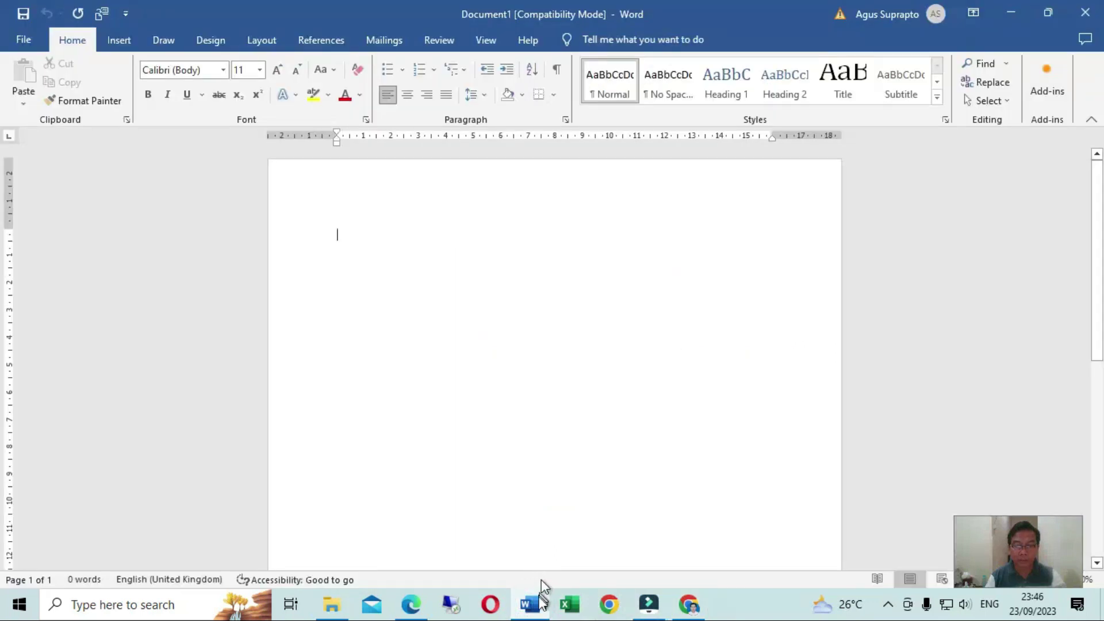
click(387, 236)
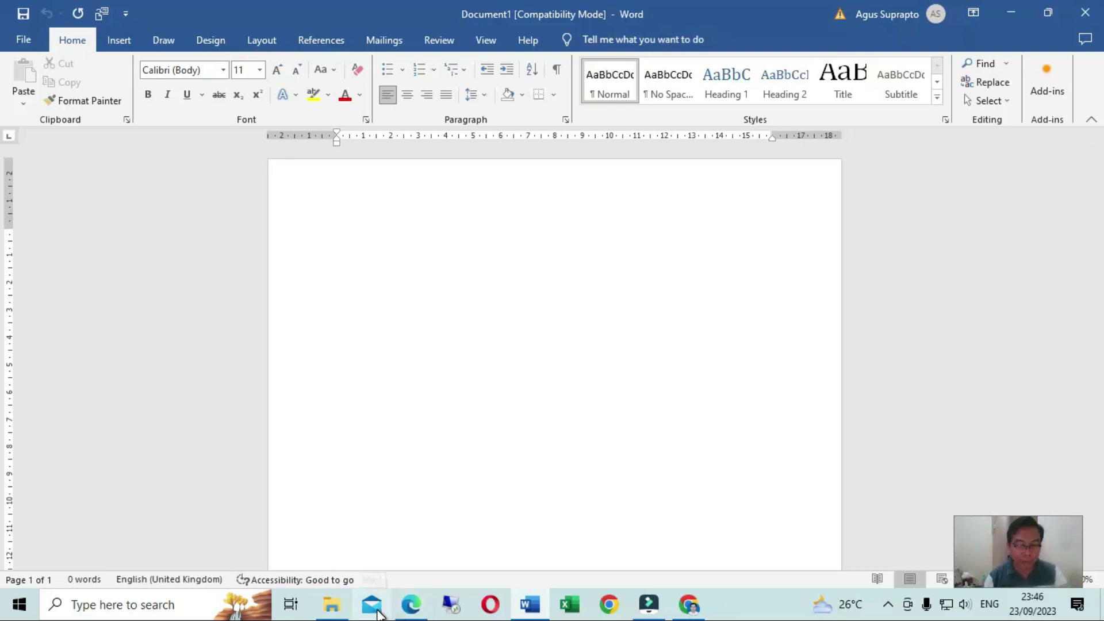
Bring up the exercise PDF, scroll to the sample letter and select its text.
click(410, 603)
scroll(384, 442, down, 3)
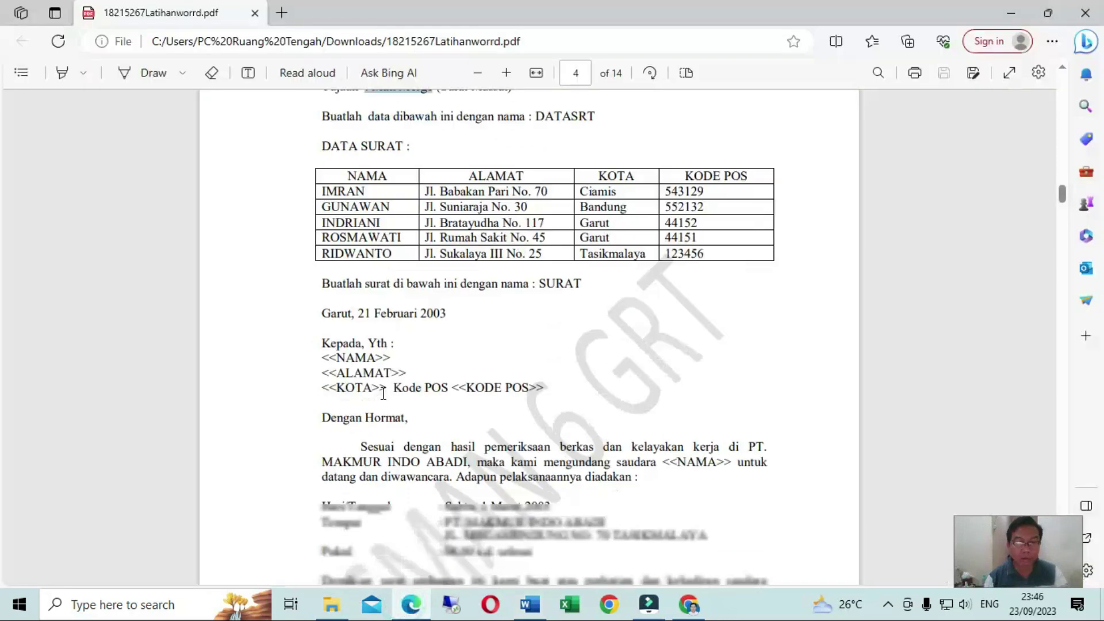
scroll(376, 382, down, 2)
scroll(375, 379, down, 2)
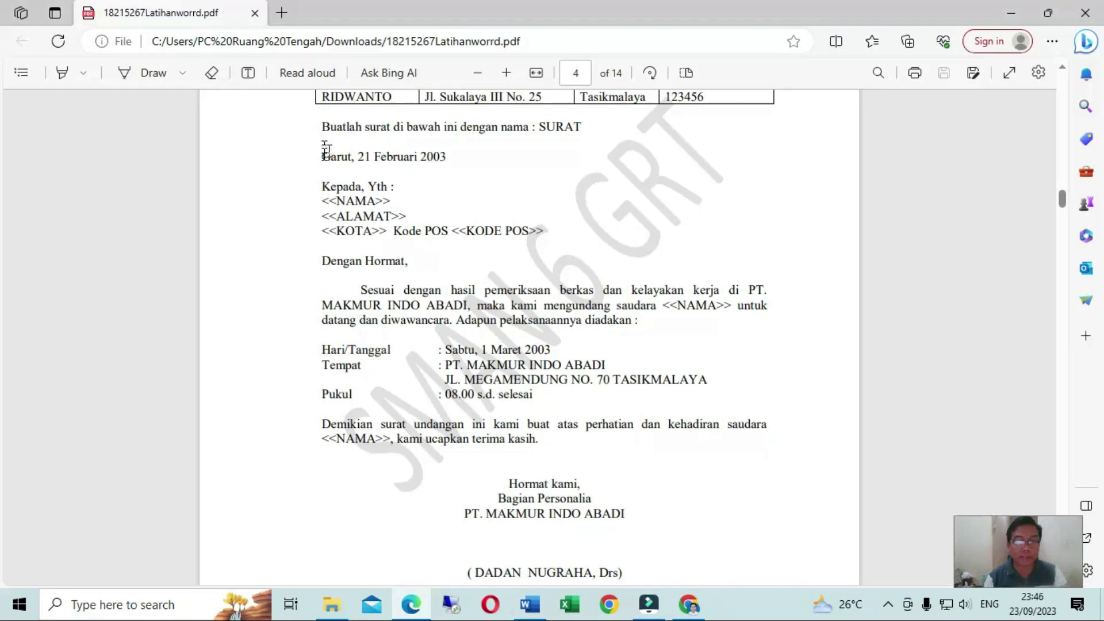
mouse_move(325, 157)
mouse_down()
mouse_move(372, 321)
mouse_move(485, 323)
mouse_move(569, 406)
mouse_up()
scroll(372, 321, down, 4)
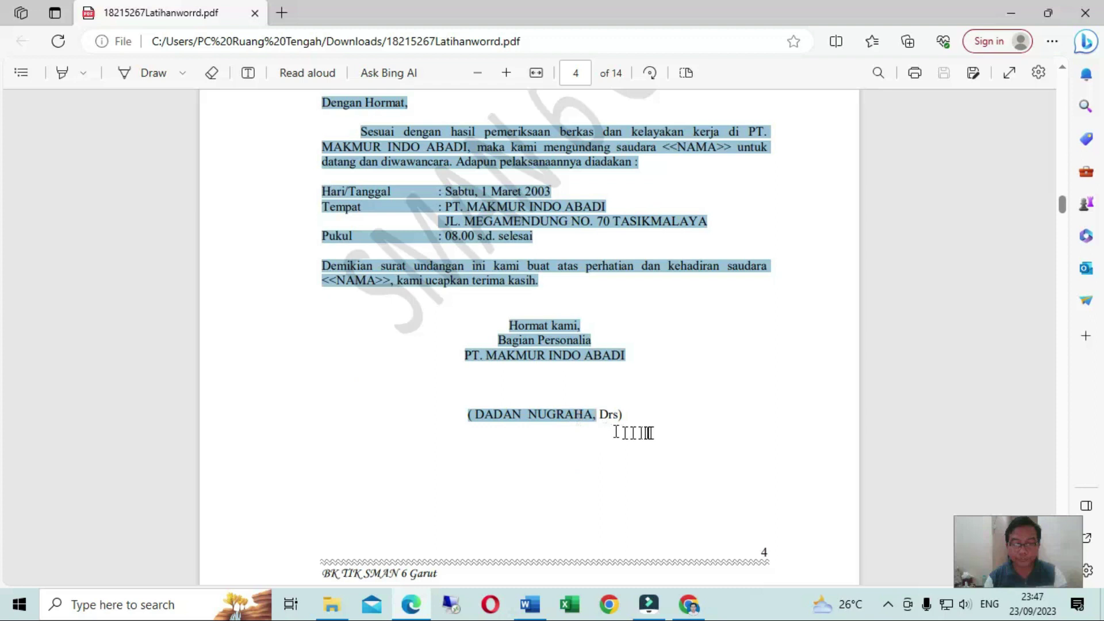
drag(651, 432, 592, 423)
Reselect the letter from the Garut date line to the signature and copy it.
click(559, 404)
right_click(560, 404)
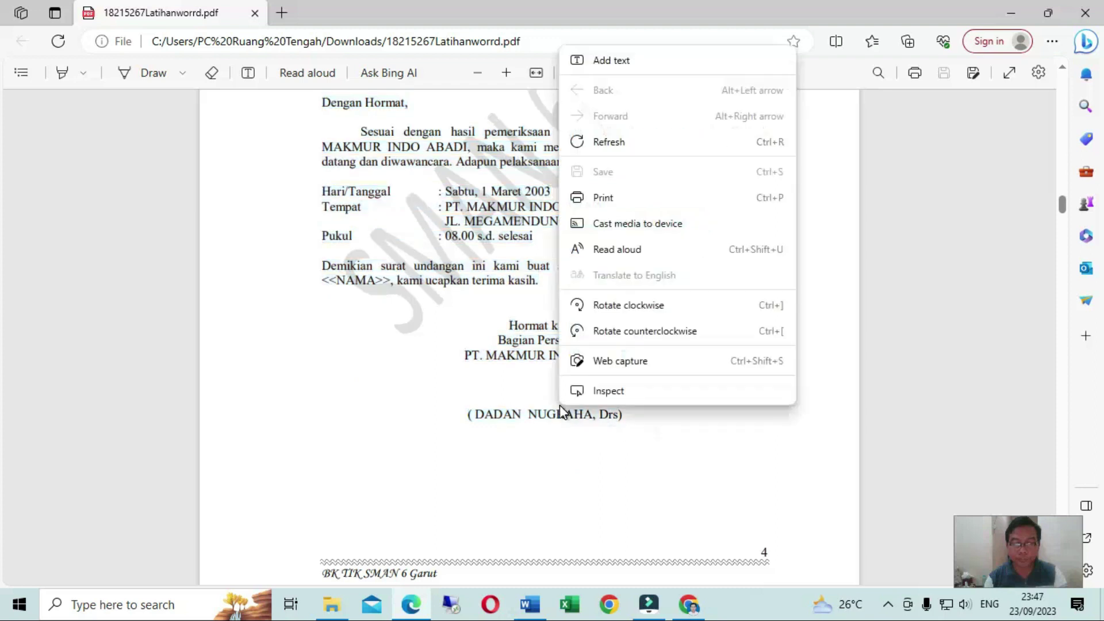
click(351, 171)
scroll(345, 178, up, 4)
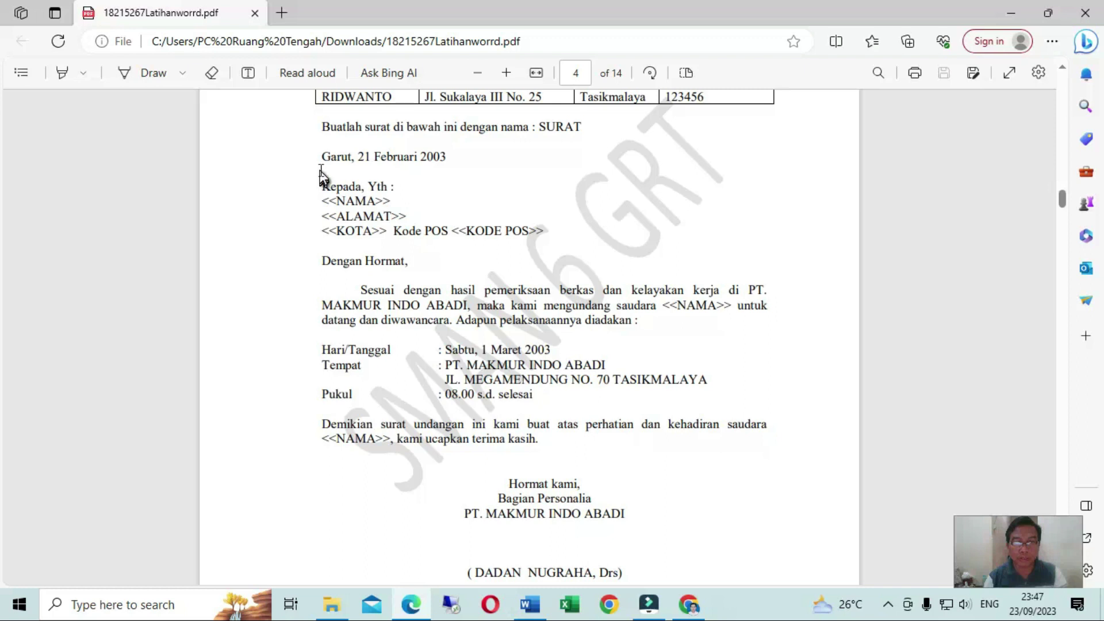
mouse_move(320, 164)
mouse_down()
mouse_move(530, 399)
mouse_move(682, 443)
mouse_up()
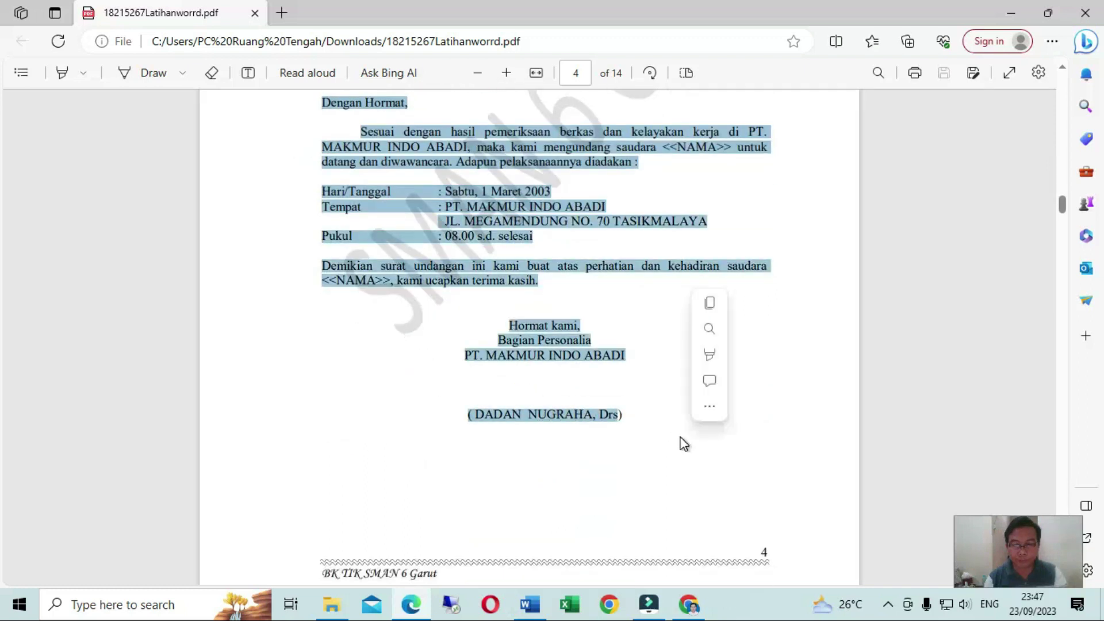
right_click(444, 262)
click(475, 329)
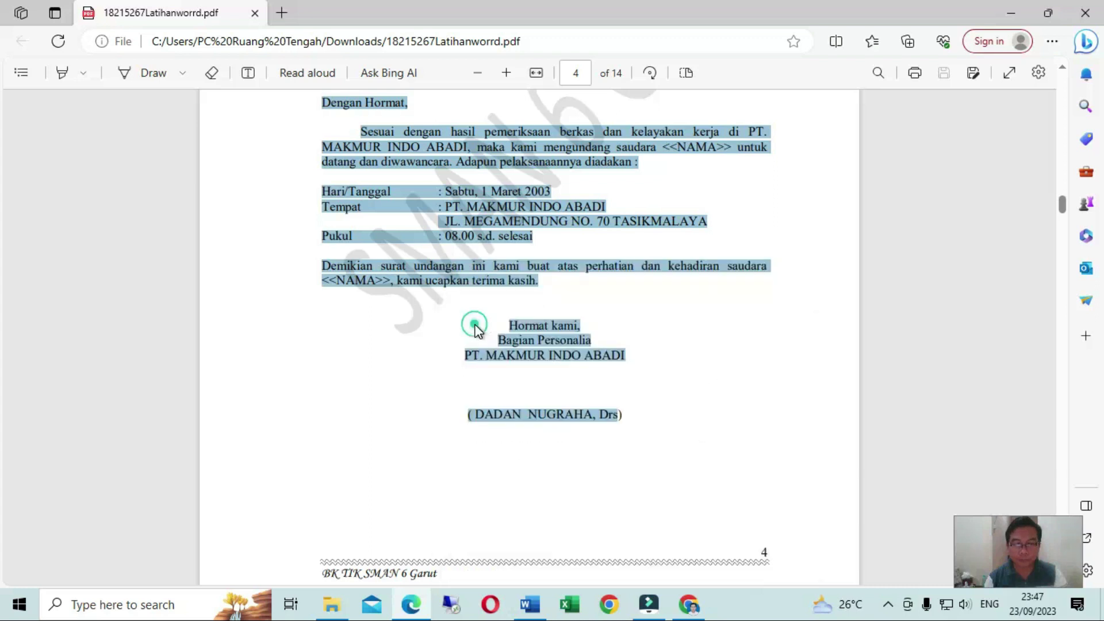
Paste the letter into Document1 and tile the PDF on the left, Word on the right.
click(531, 603)
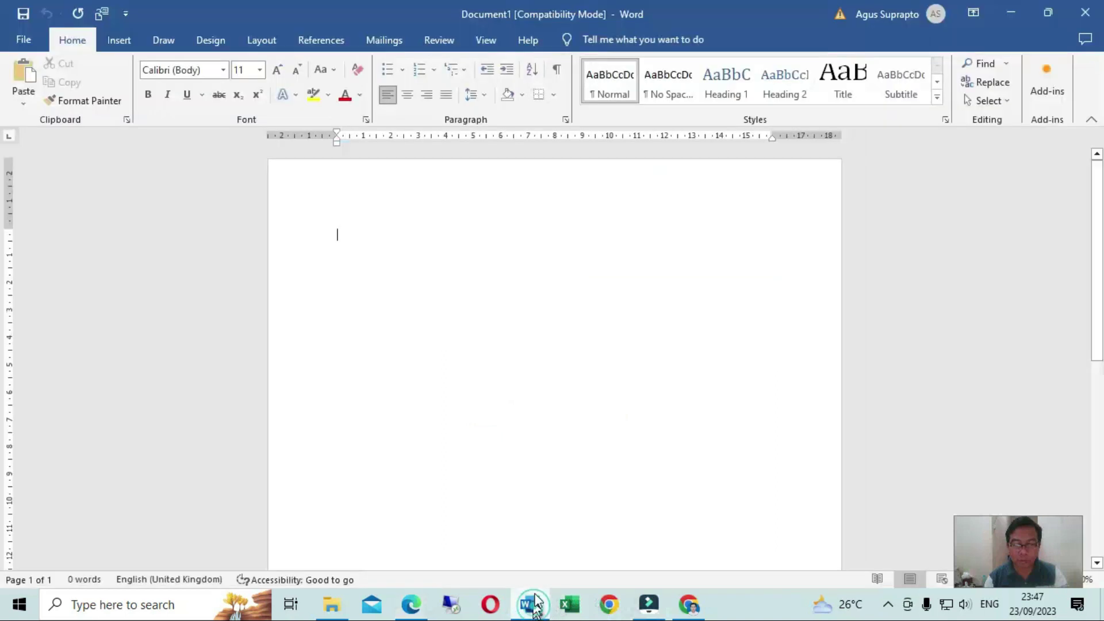
key(ctrl+v)
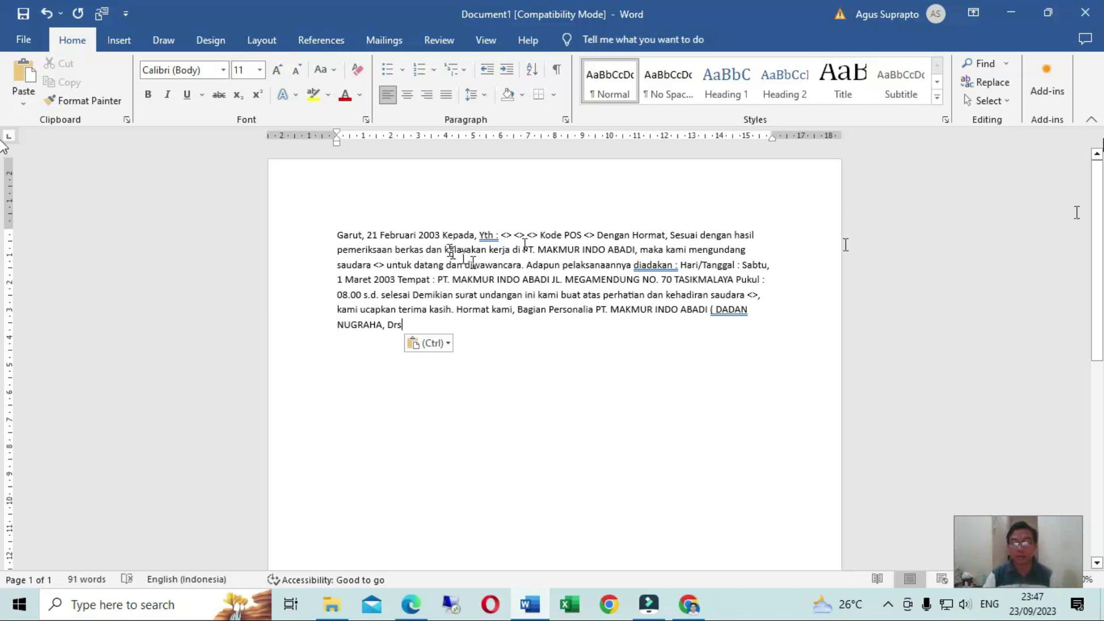
click(1047, 12)
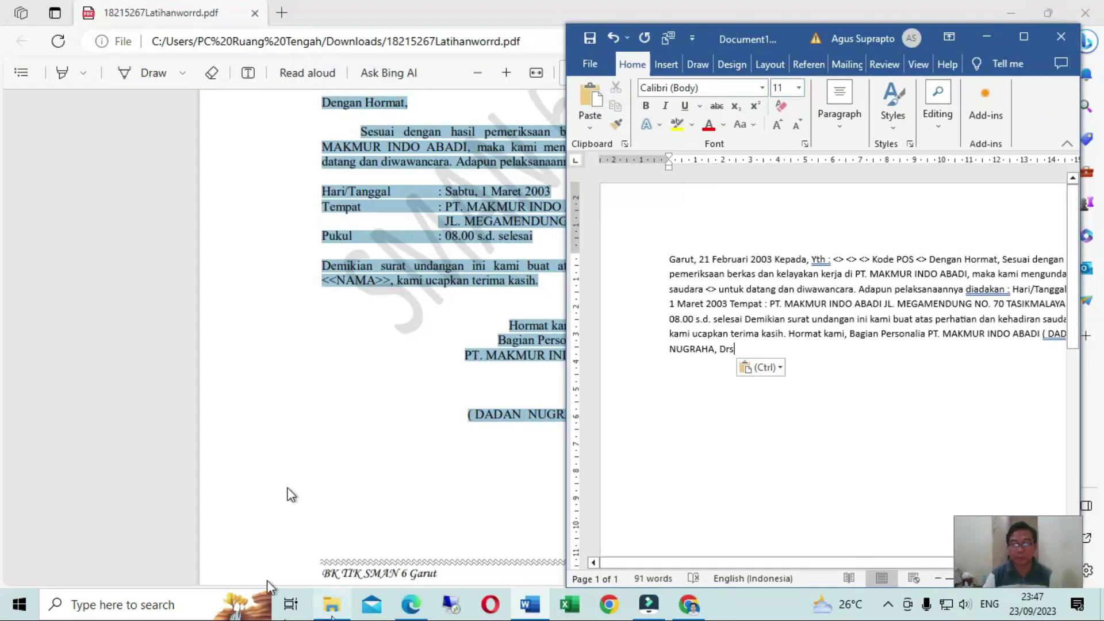
click(374, 450)
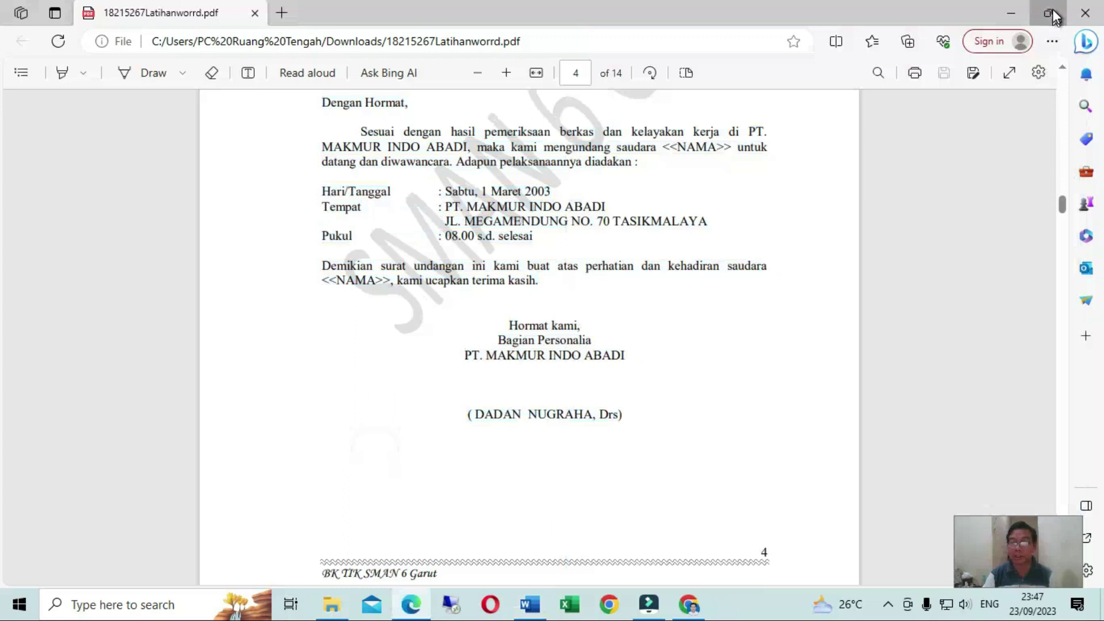
click(1047, 13)
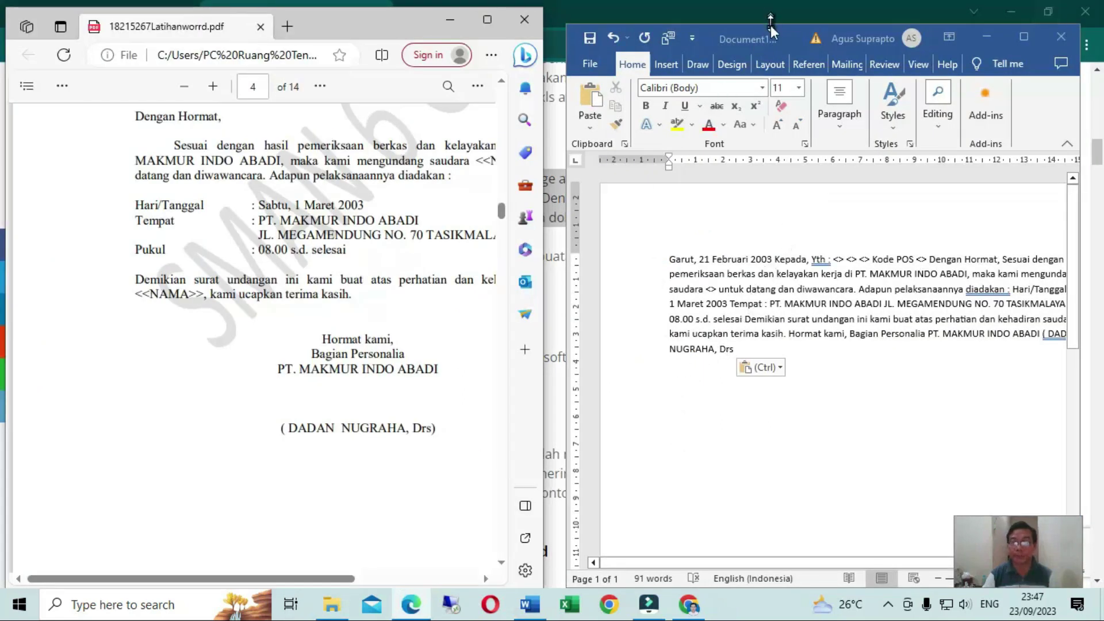
drag(771, 26, 747, 5)
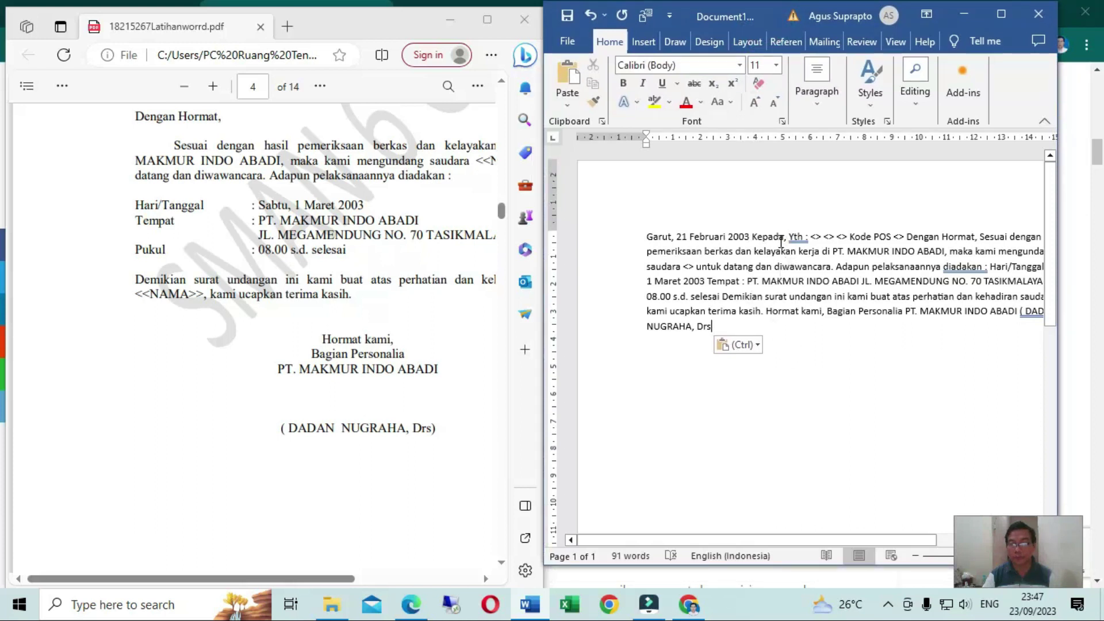
Start 'Kepada, Yth' on a new paragraph.
click(749, 241)
click(751, 237)
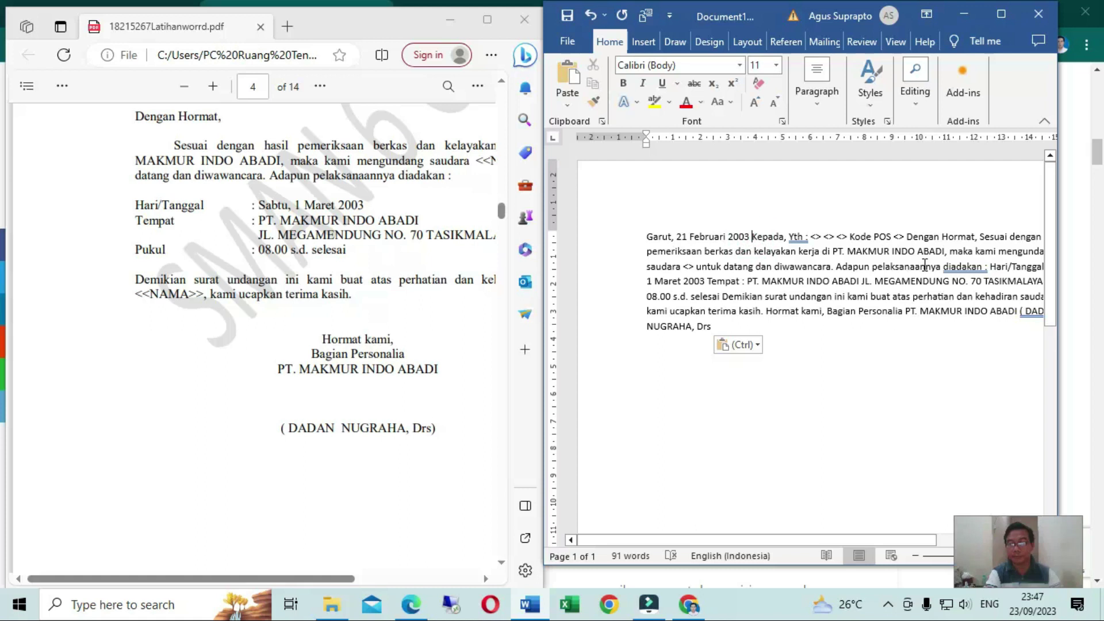
key(Return)
scroll(315, 310, up, 3)
Split the recipient placeholders, Hari/Tanggal details and Dengan Hormat into separate paragraphs.
key(Return)
key(Return)
key(Return)
key(Delete)
key(Return)
key(Return)
key(Tab)
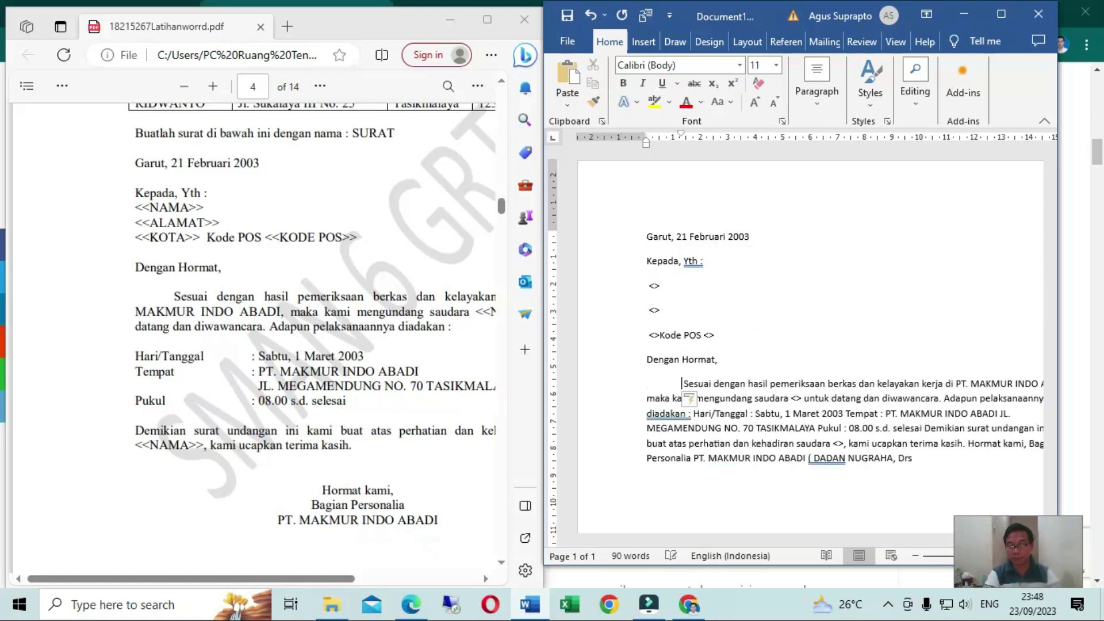
key(Return)
key(Return)
key(Return)
key(Return)
key(Return)
key(Return)
key(Return)
key(Return)
Set the whole letter to single line spacing.
key(ctrl+a)
right_click(740, 191)
click(755, 317)
click(890, 316)
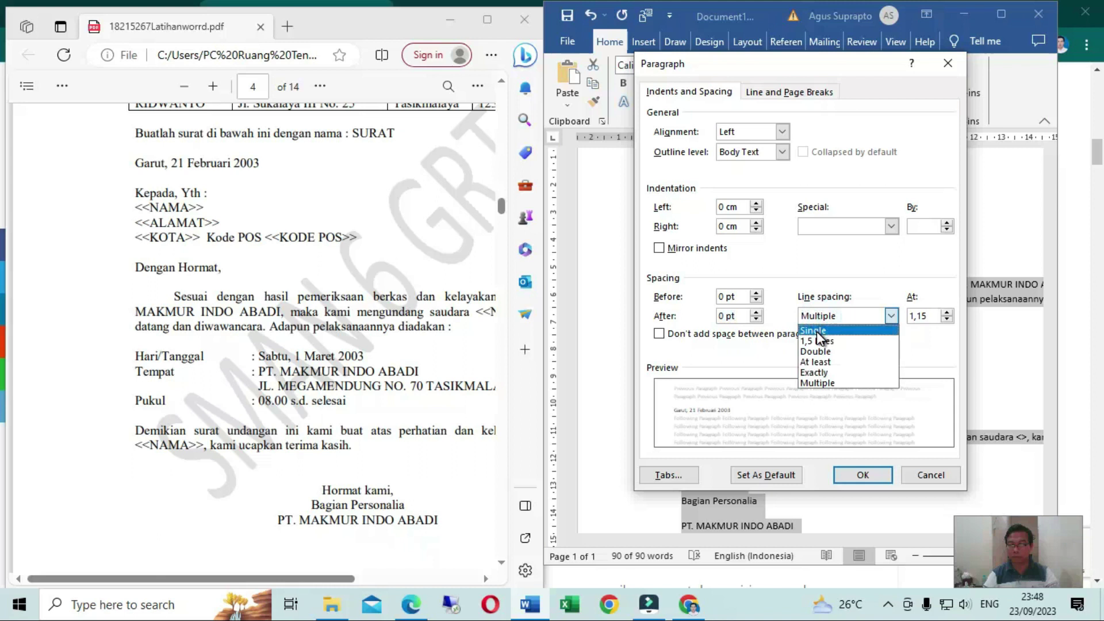
click(816, 331)
click(862, 474)
Move the Hari/Tanggal–Pukul lines to the left margin and align the JL. address and Pukul at the colons.
drag(682, 365, 793, 405)
drag(682, 138, 646, 138)
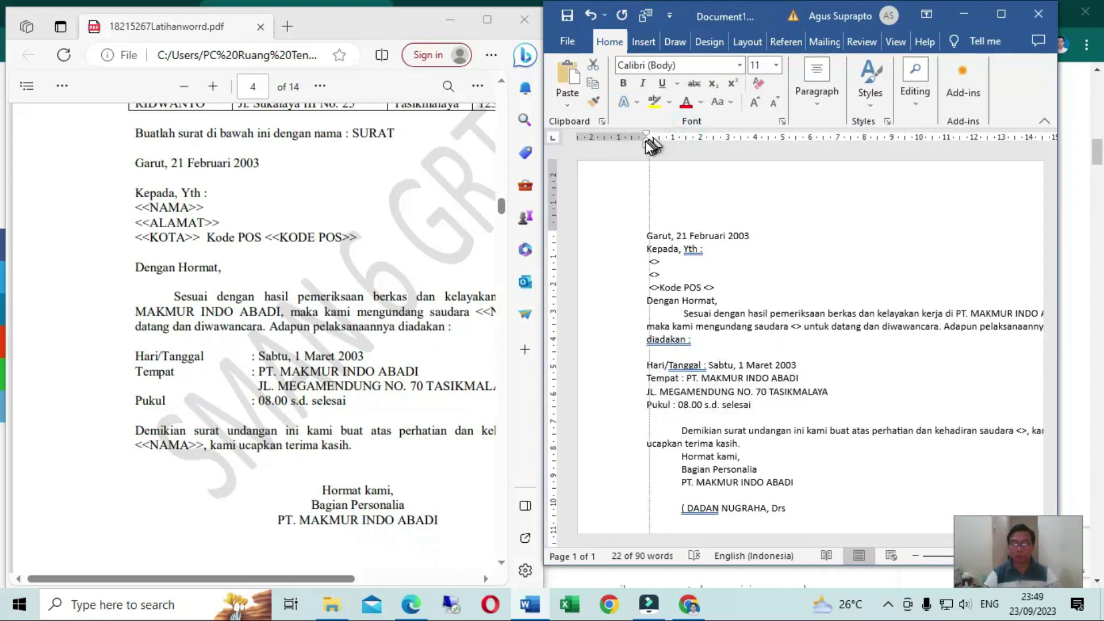
click(702, 391)
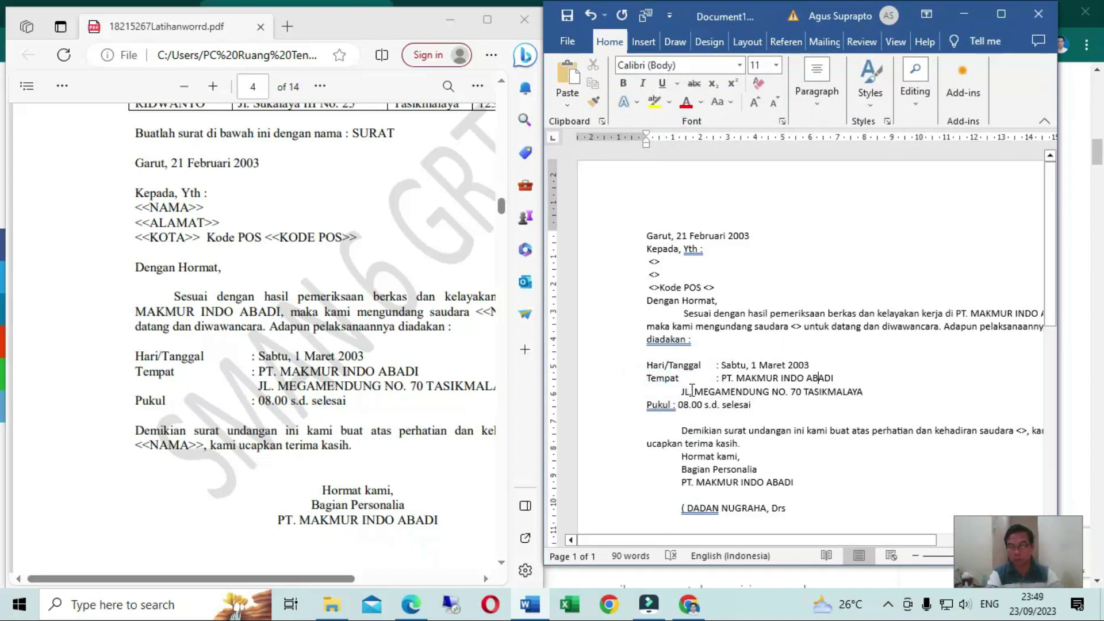
key(Home)
key(Tab)
key(Down)
key(Tab)
Remove Demikian's first-line indent and add blank lines before Kepada and Dengan Hormat.
key(Down)
key(Down)
key(BackSpace)
key(Return)
key(Down)
key(Down)
key(Down)
key(Return)
scroll(723, 460, down, 2)
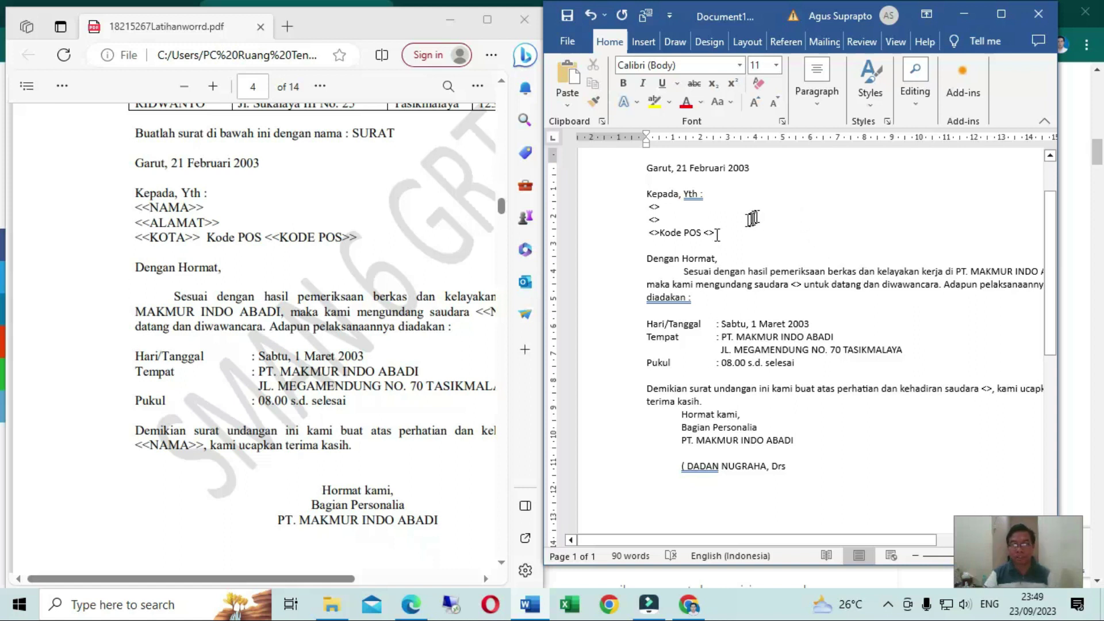
scroll(267, 285, up, 2)
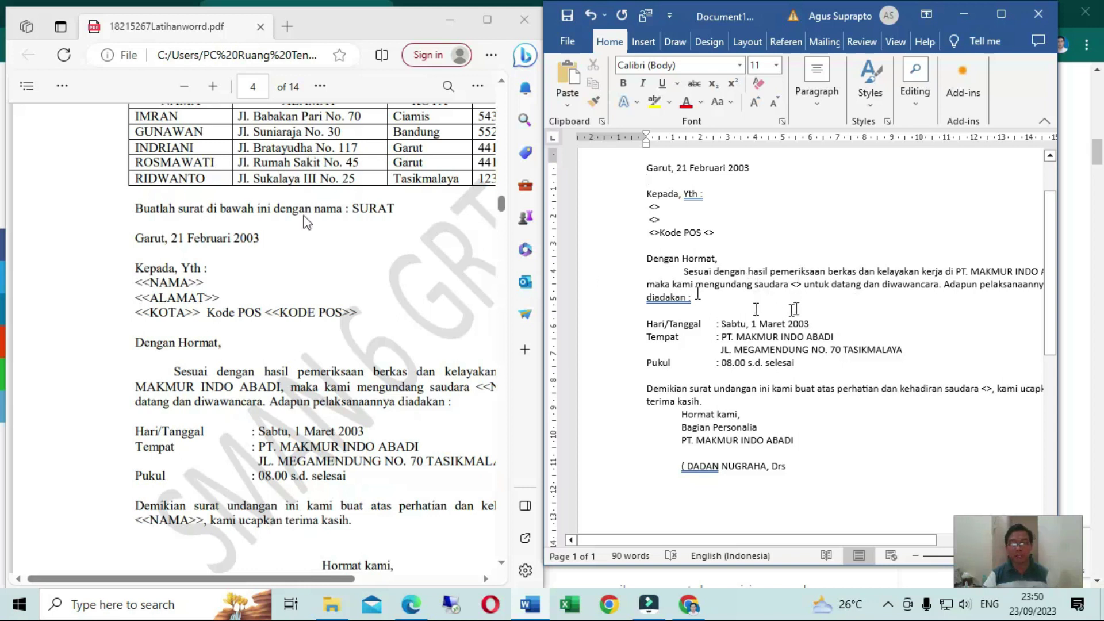
Select the DATA SURAT table in the exercise PDF, then return to the Word letter.
scroll(220, 236, up, 3)
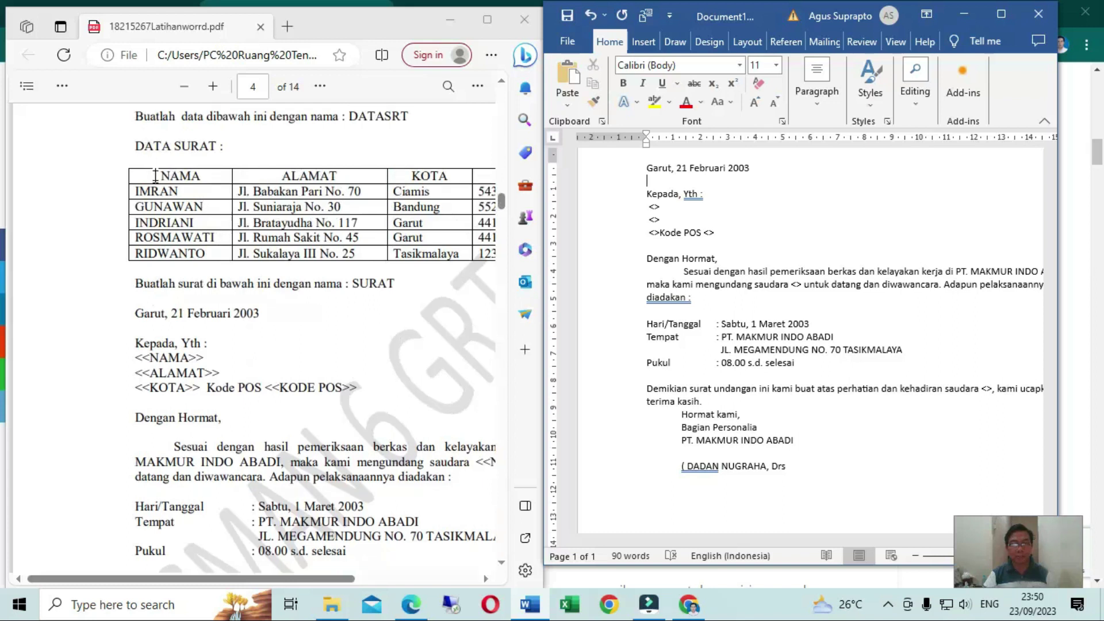
drag(155, 176, 451, 273)
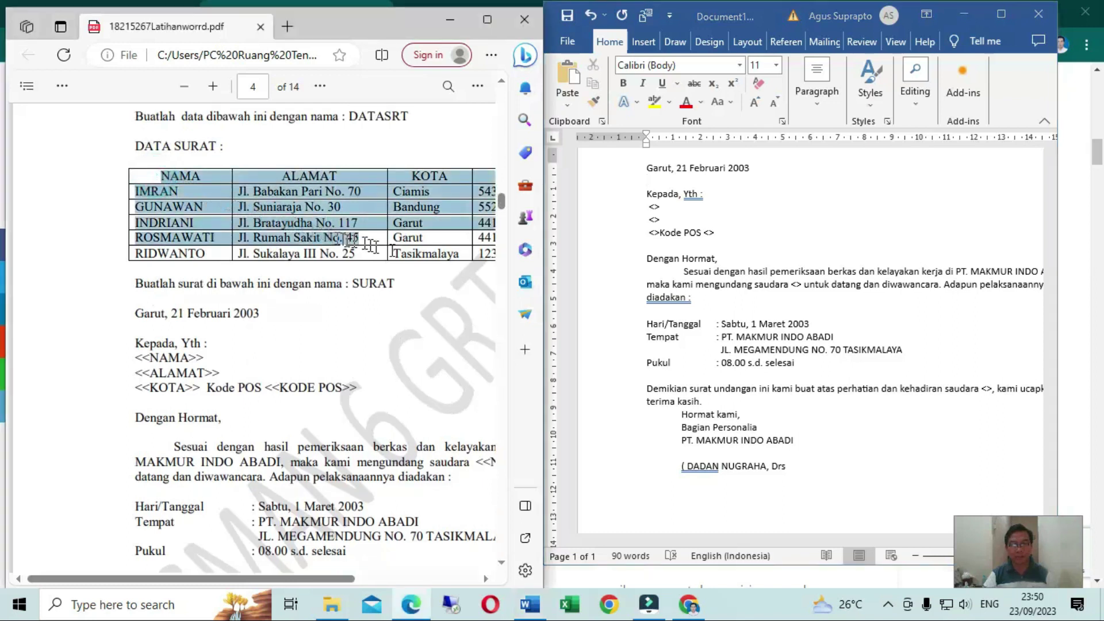
key(alt+Tab)
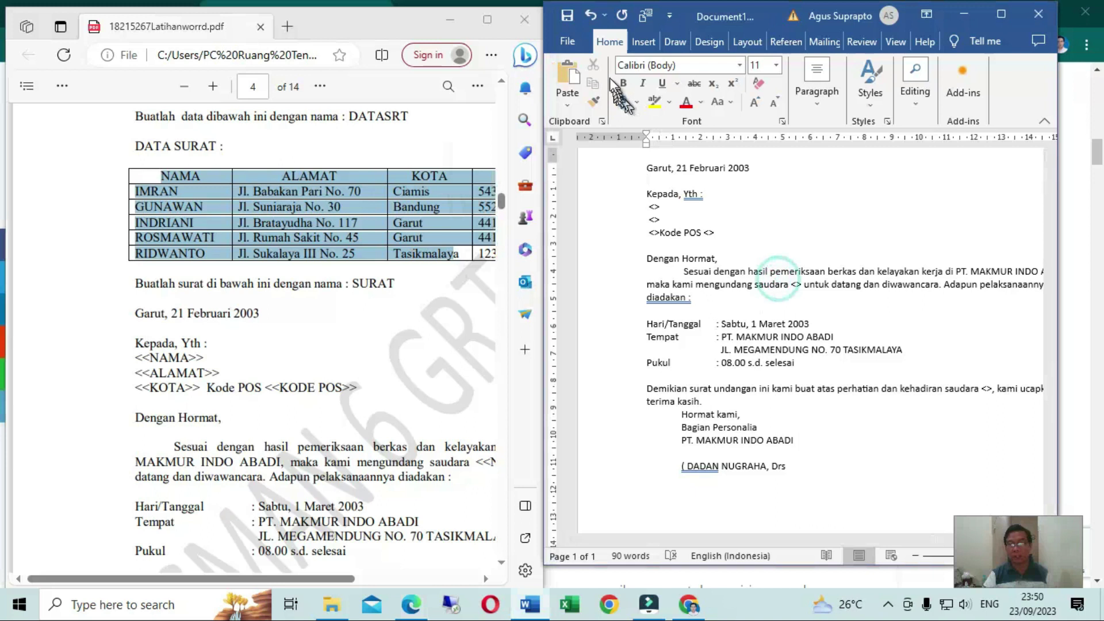
Open Save As on this PC and browse to the praktek word folder.
click(567, 48)
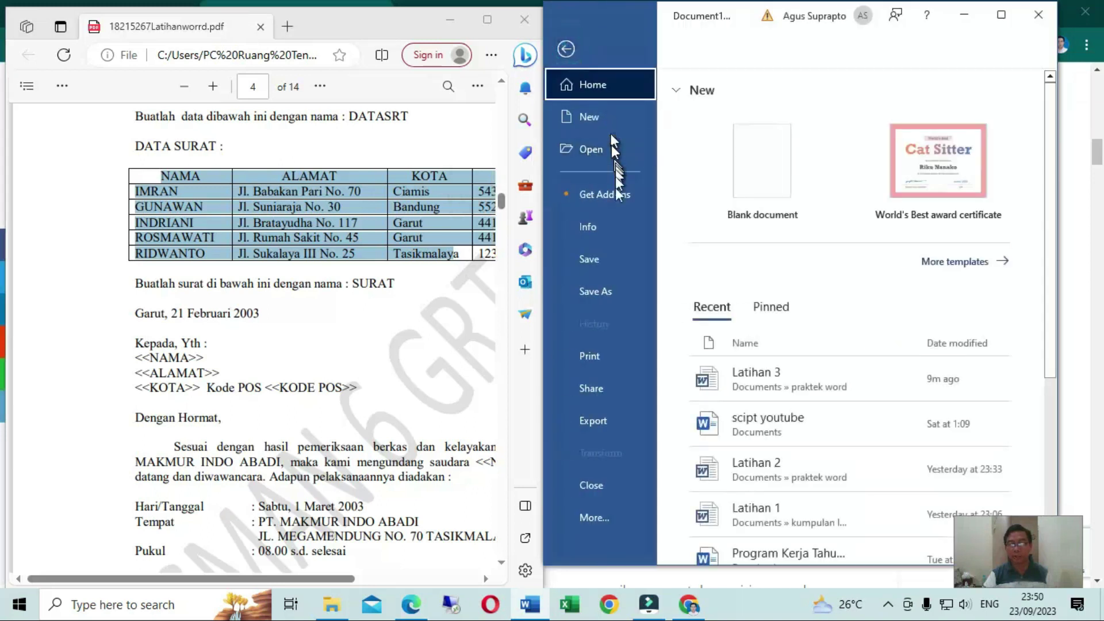
click(592, 262)
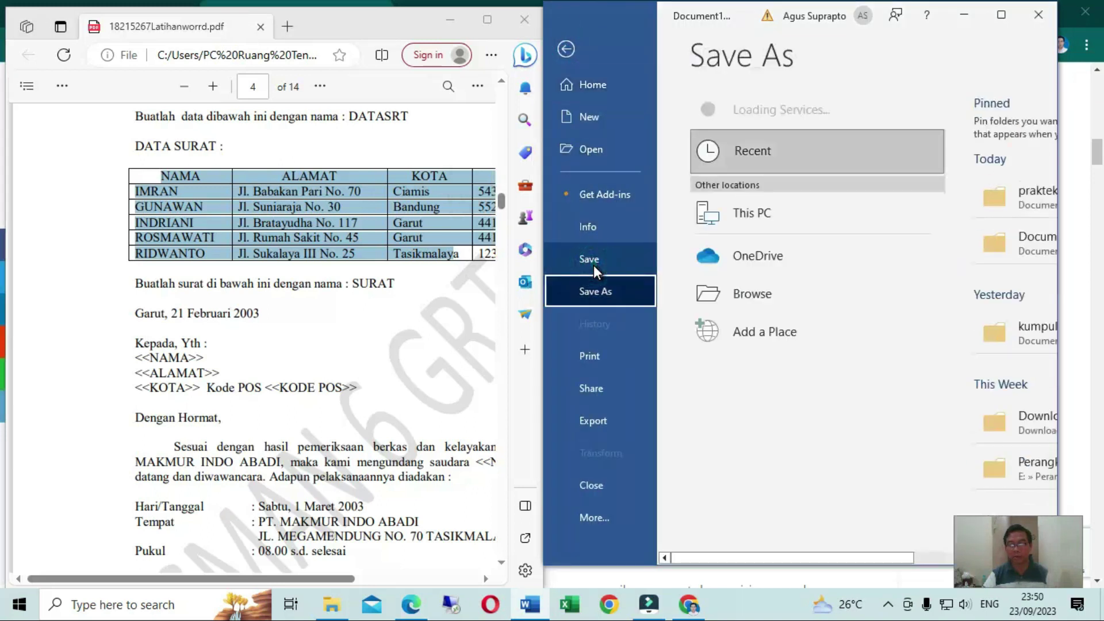
click(594, 262)
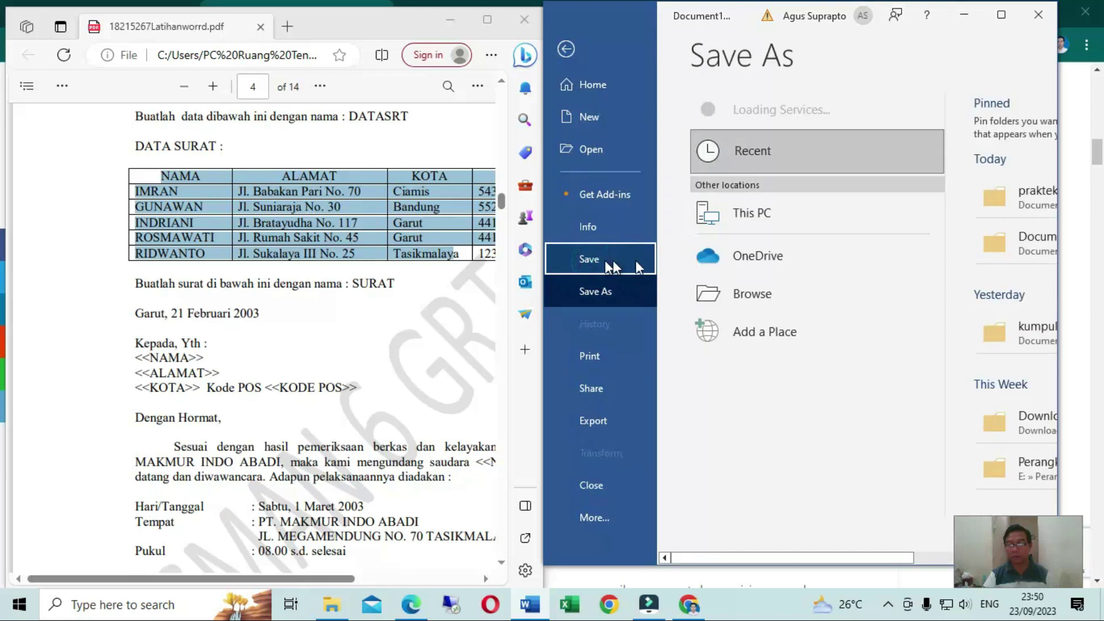
click(754, 218)
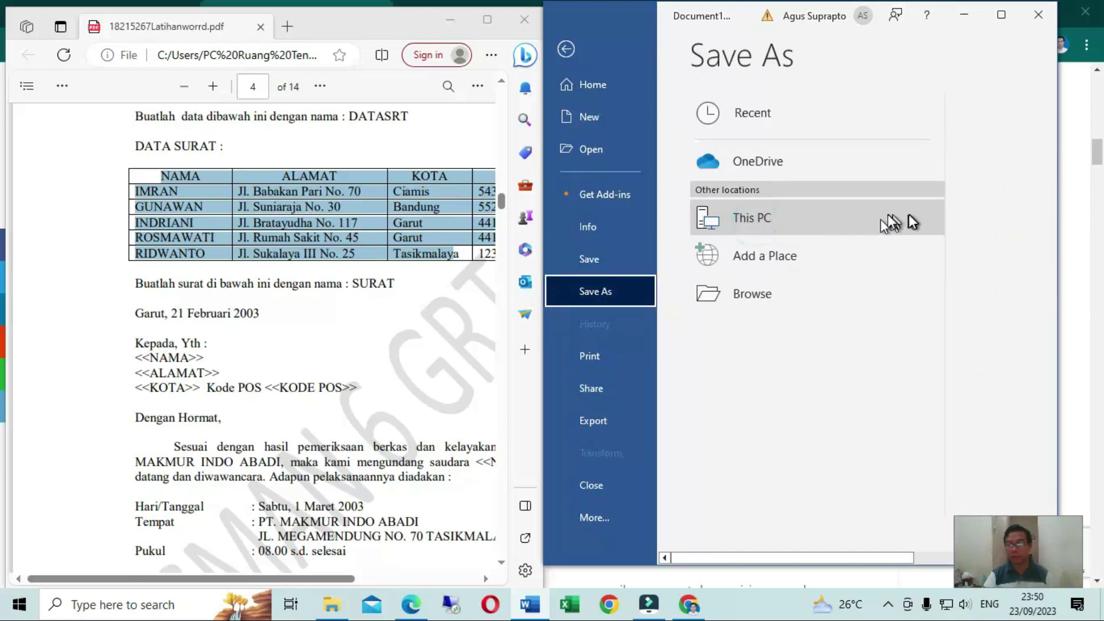
click(747, 127)
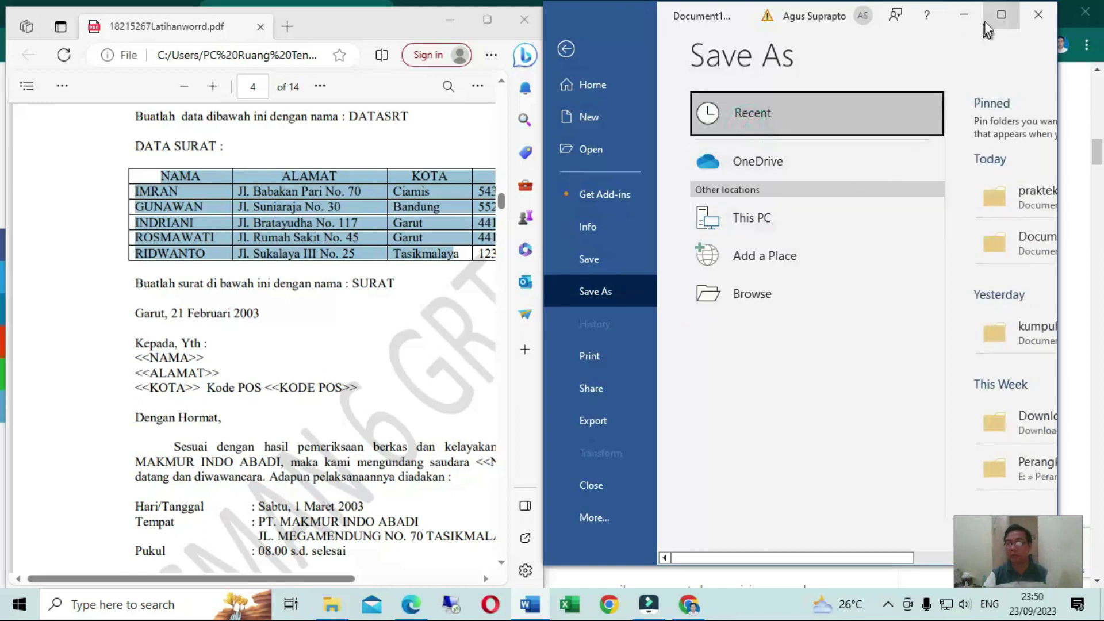
double_click(977, 21)
click(566, 182)
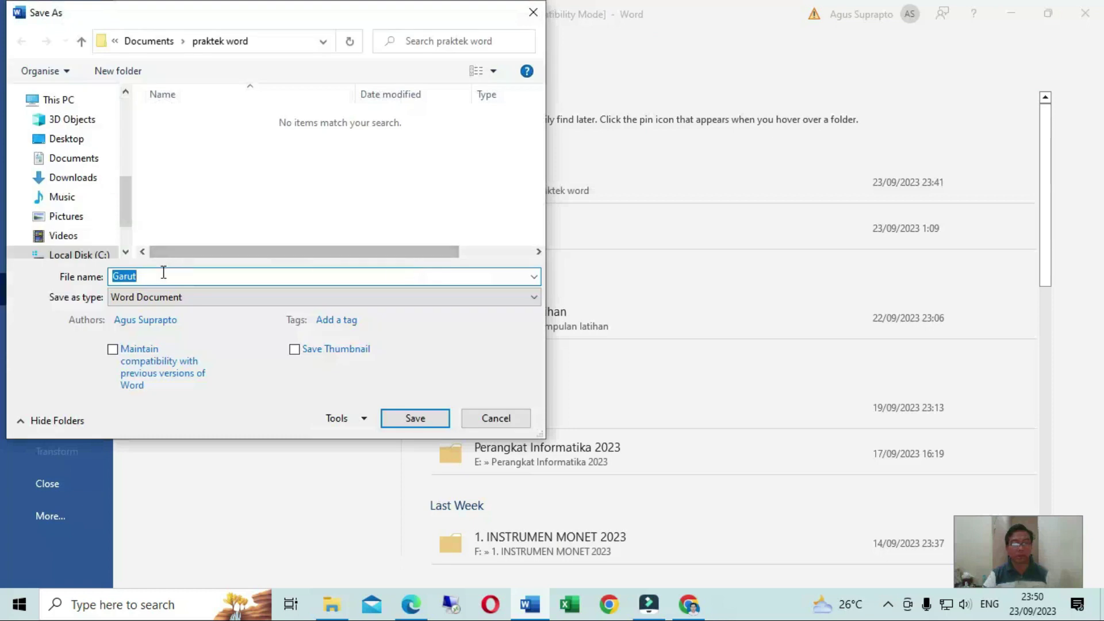
Save the letter as 'latihan 4' in Word 97-2003 Document format.
text(latiha)
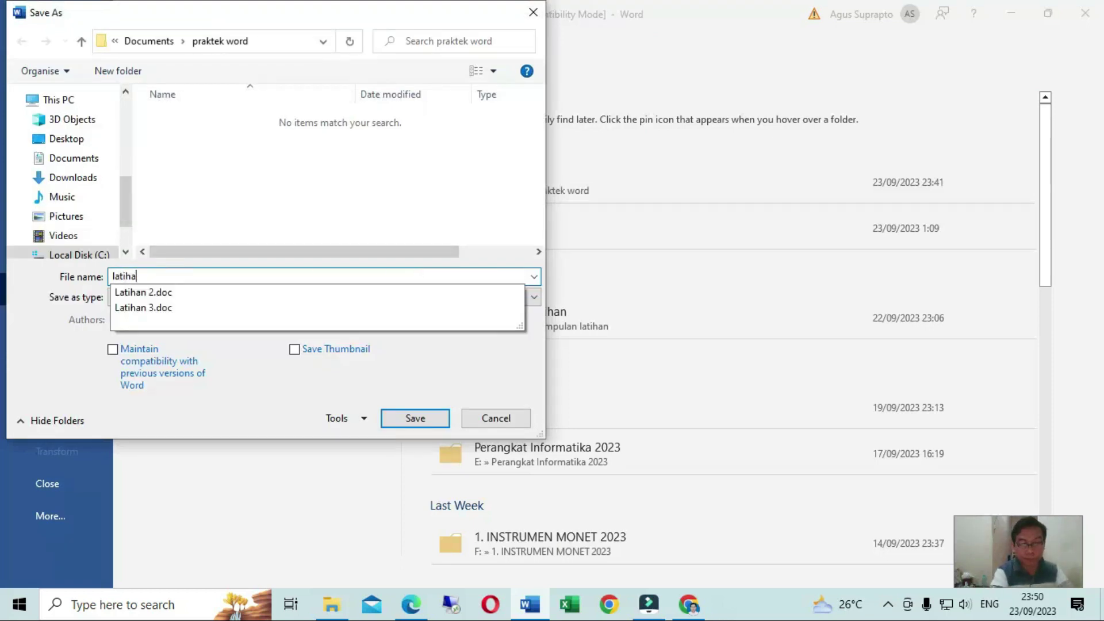
text(n 4)
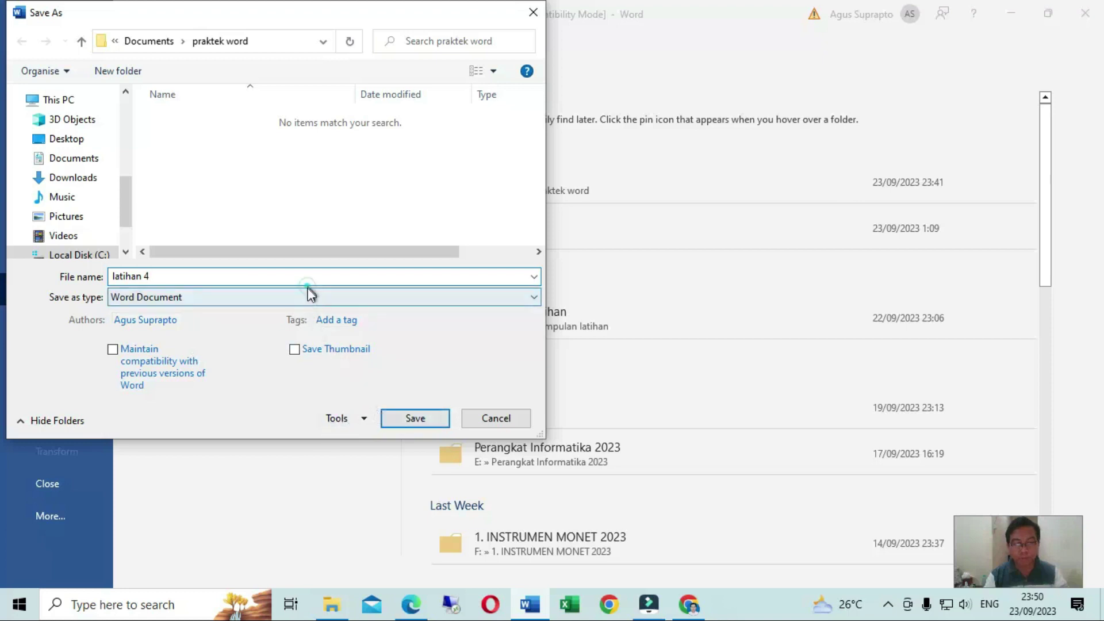
click(281, 303)
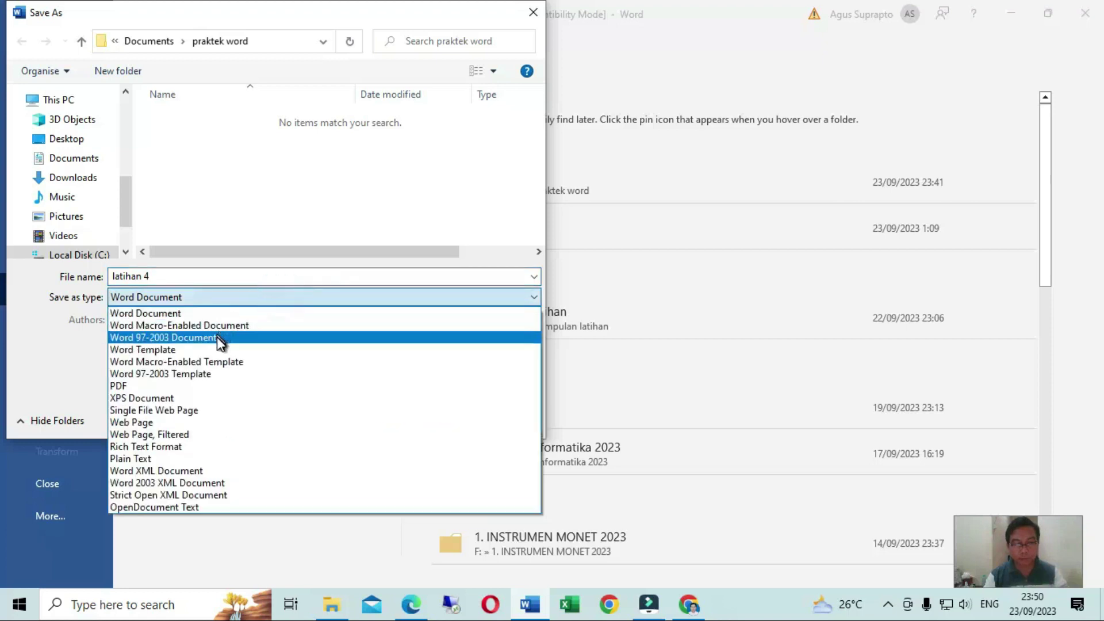
click(217, 337)
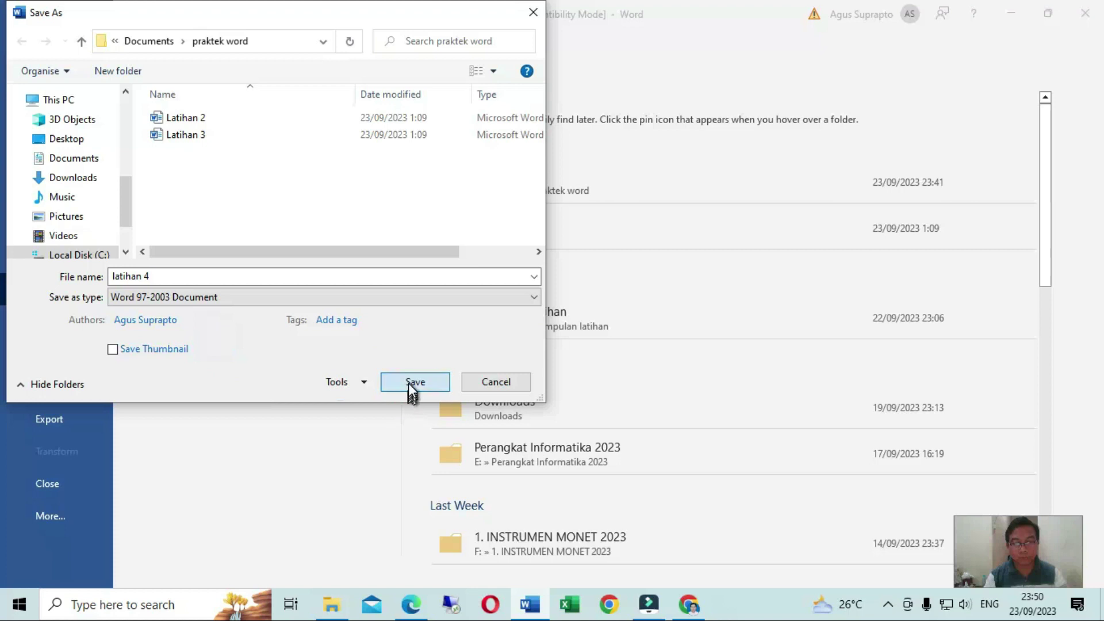
click(414, 382)
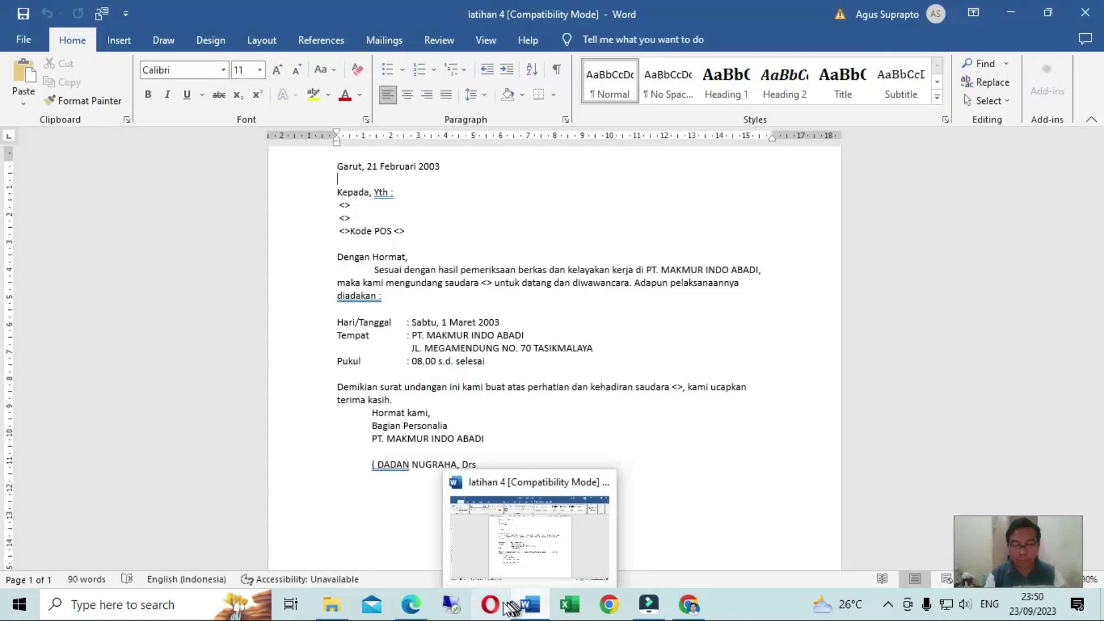
Copy the five-recipient DATA SURAT table from page 4 of the PDF exercise sheet in Edge.
click(410, 604)
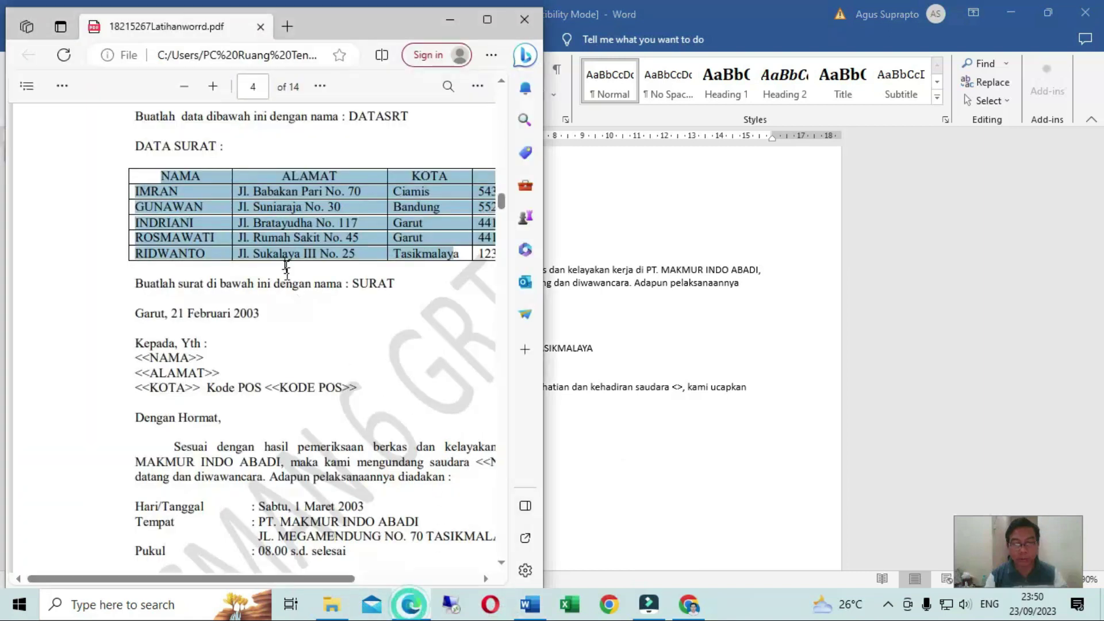
click(310, 227)
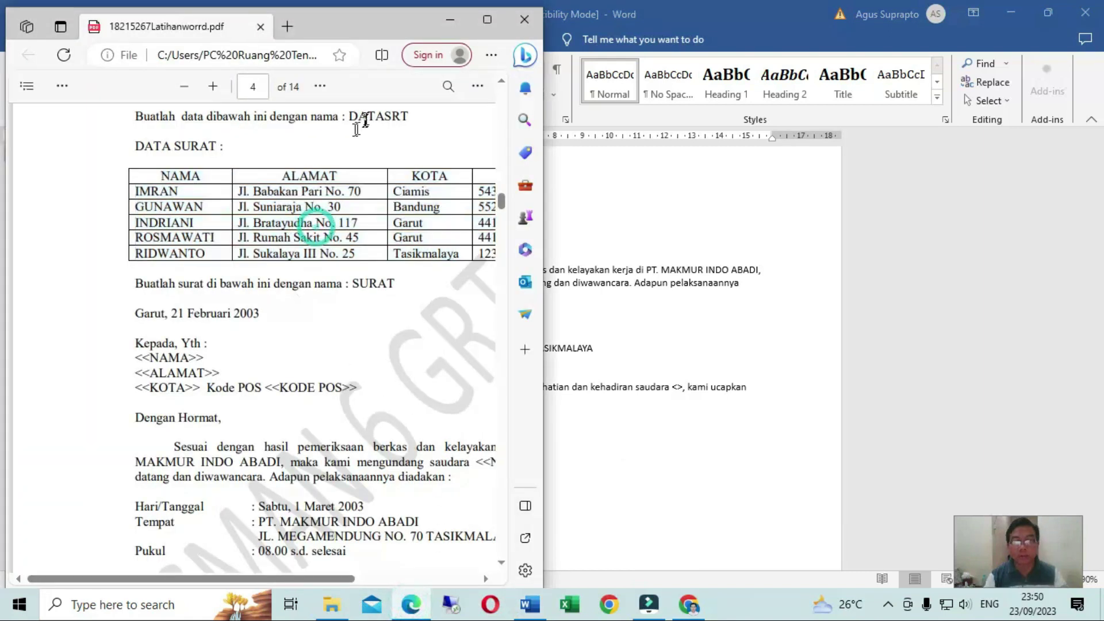
click(487, 22)
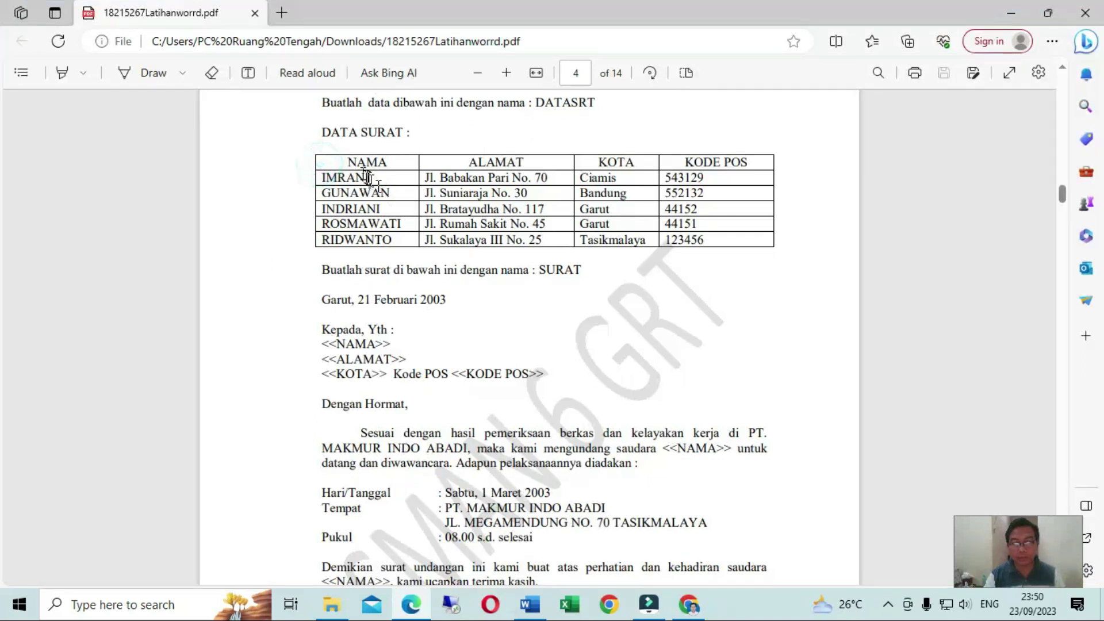
drag(347, 163, 741, 255)
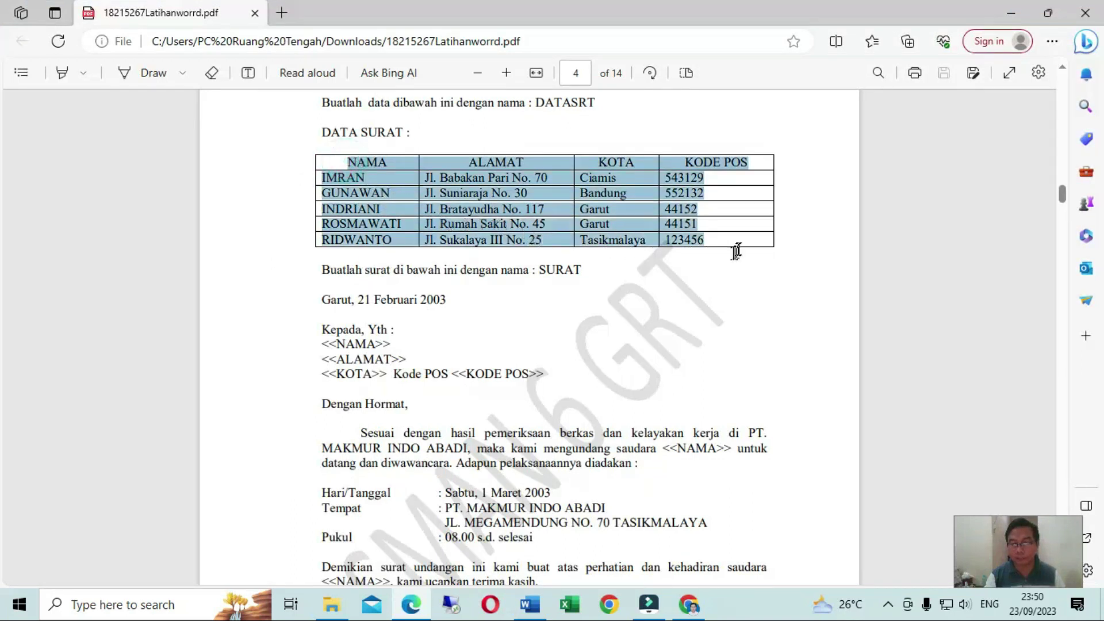
right_click(574, 205)
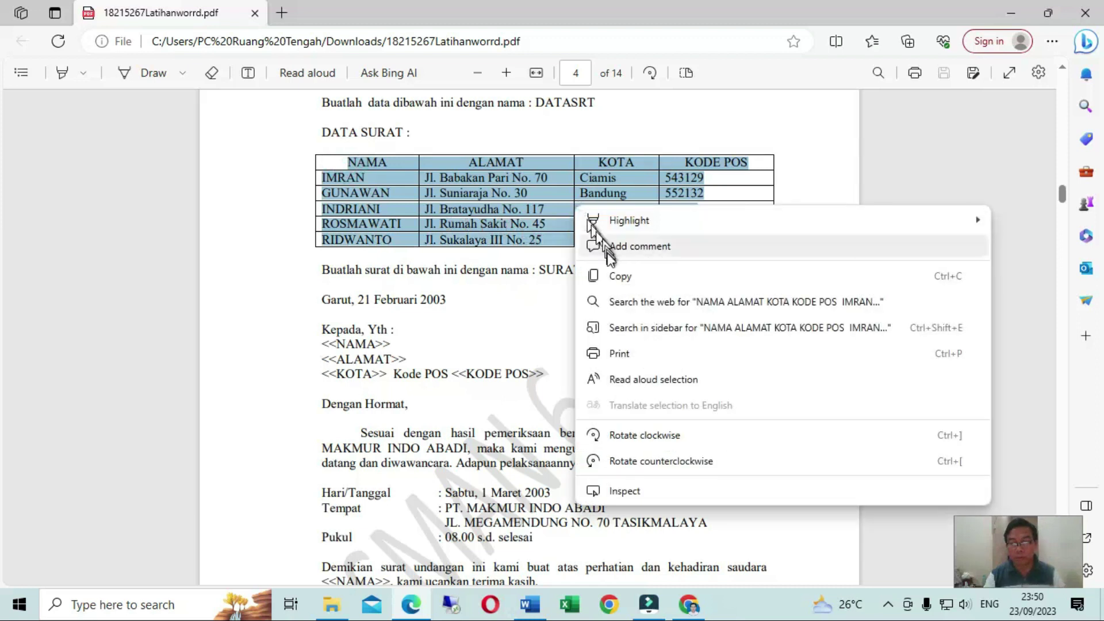
click(614, 277)
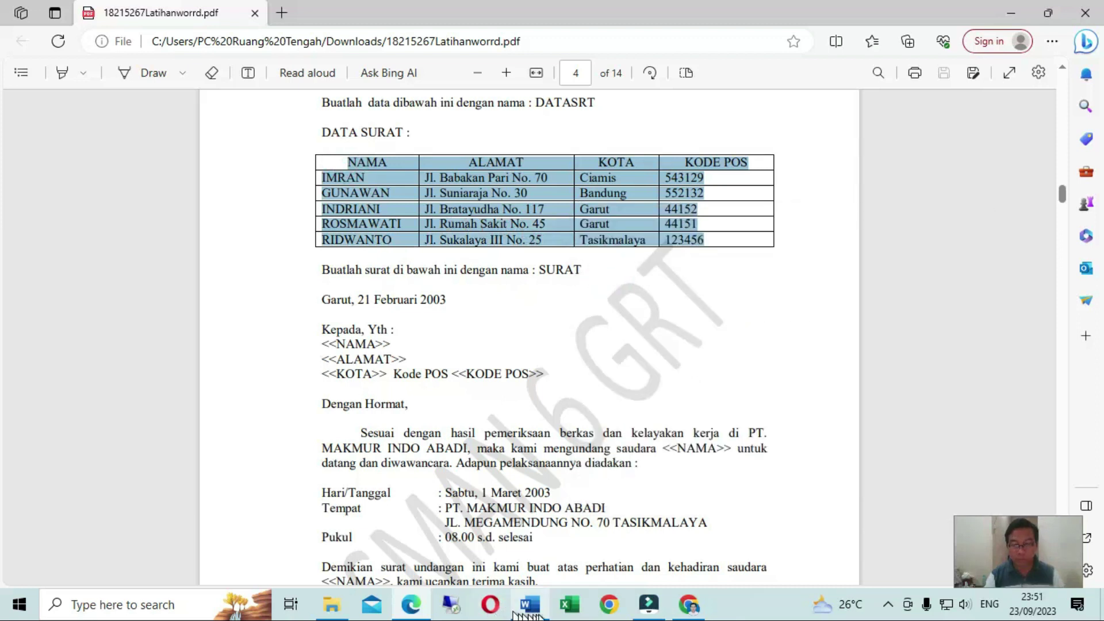
Paste the copied recipient table into cell A1 of a new blank Excel workbook.
click(567, 609)
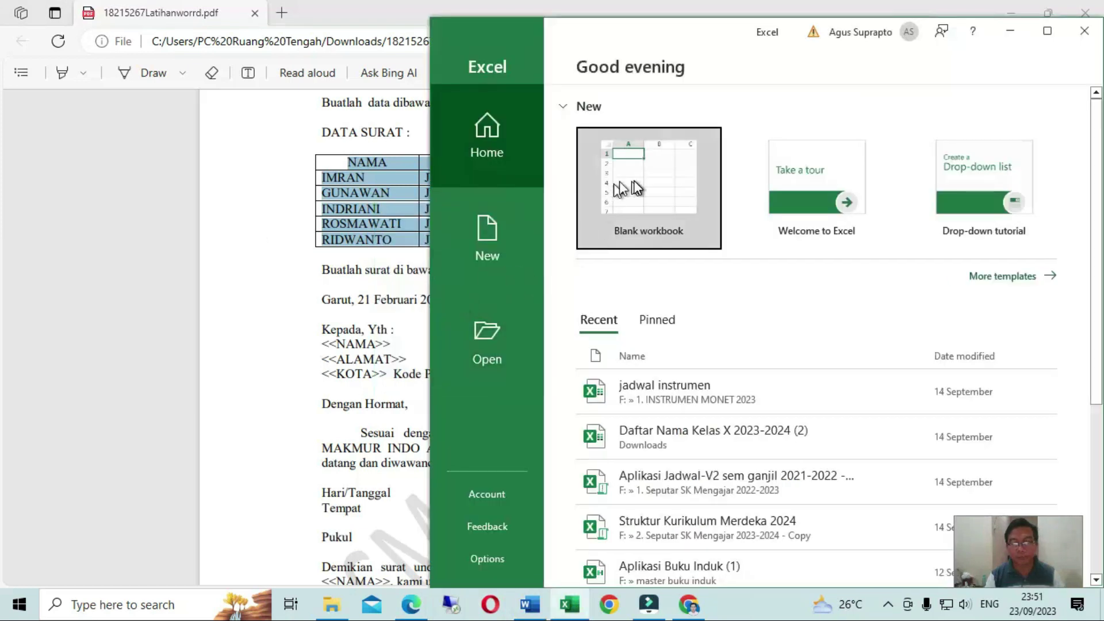
click(632, 181)
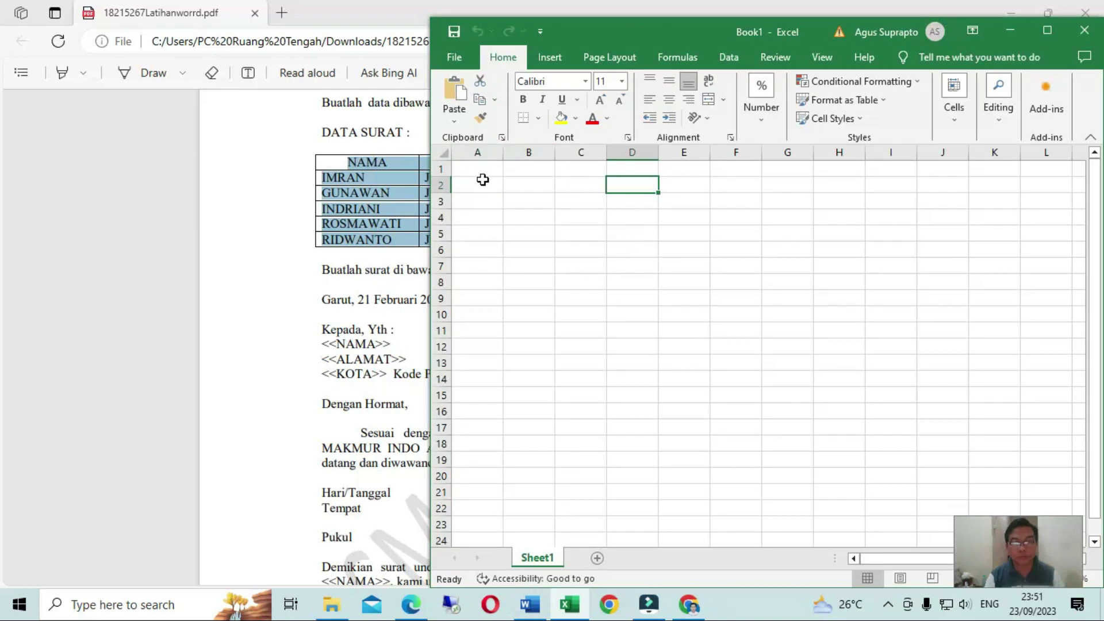
click(482, 171)
key(ctrl+v)
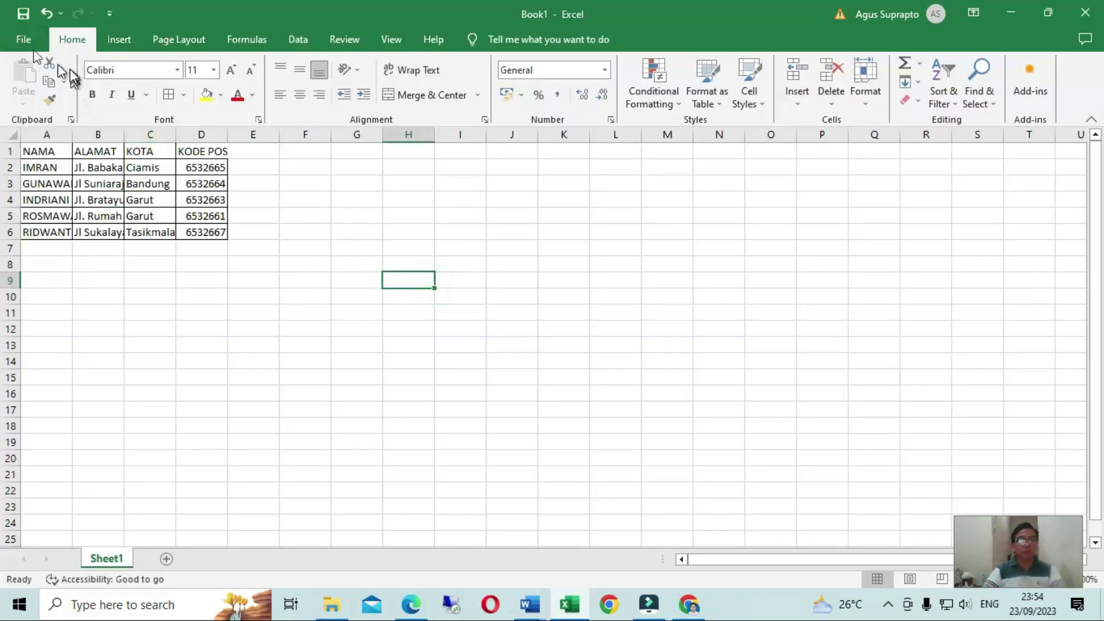
Start Save As and navigate to the praktek word folder in Documents.
click(21, 40)
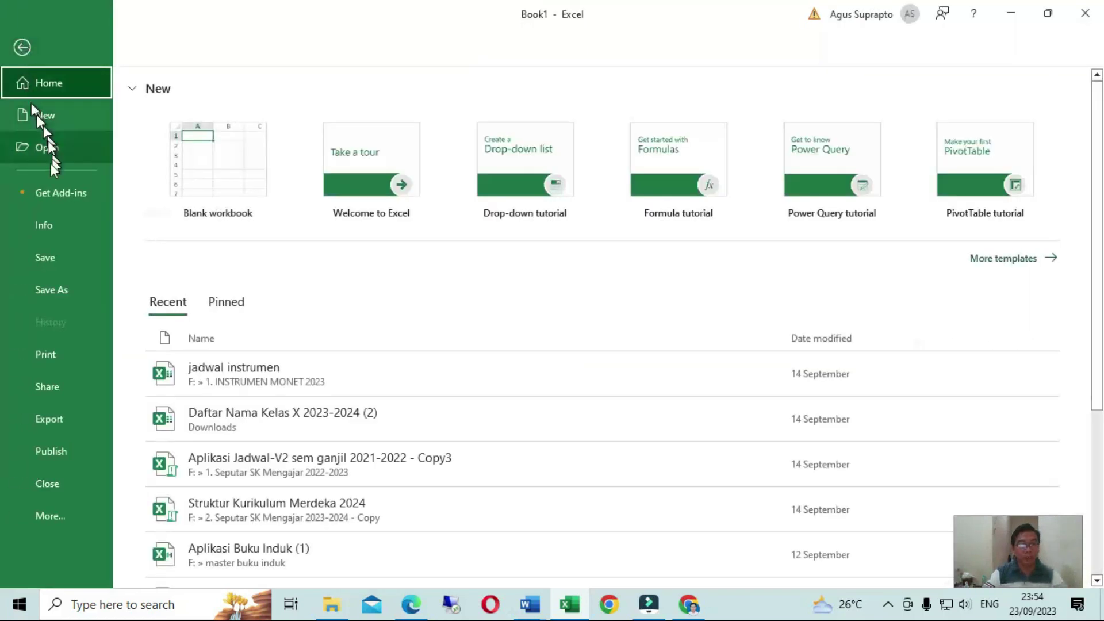
click(56, 247)
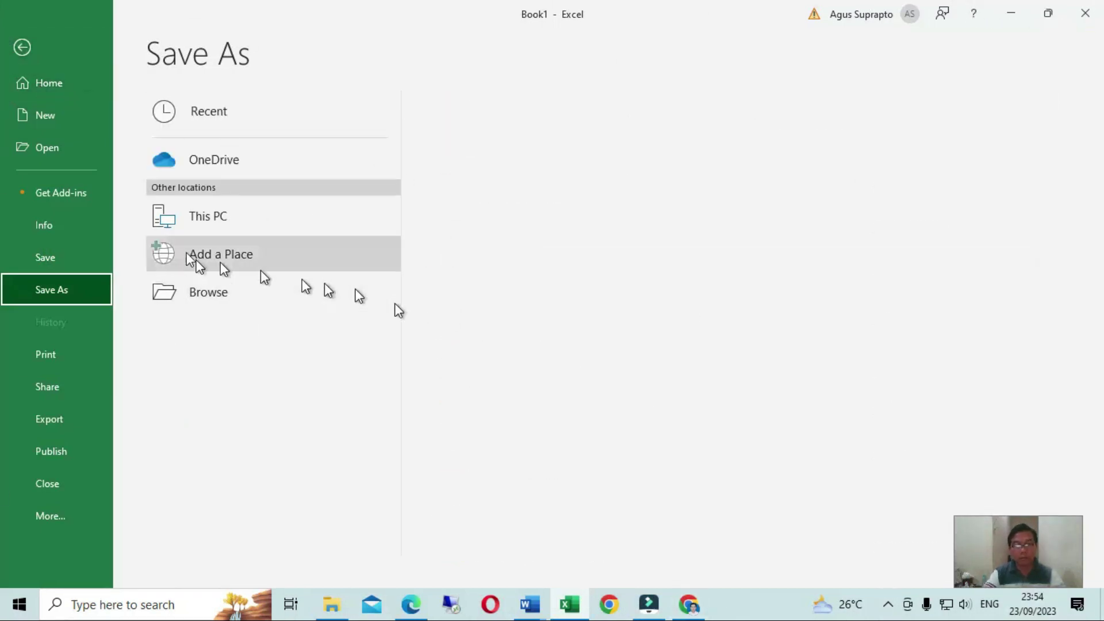
click(186, 231)
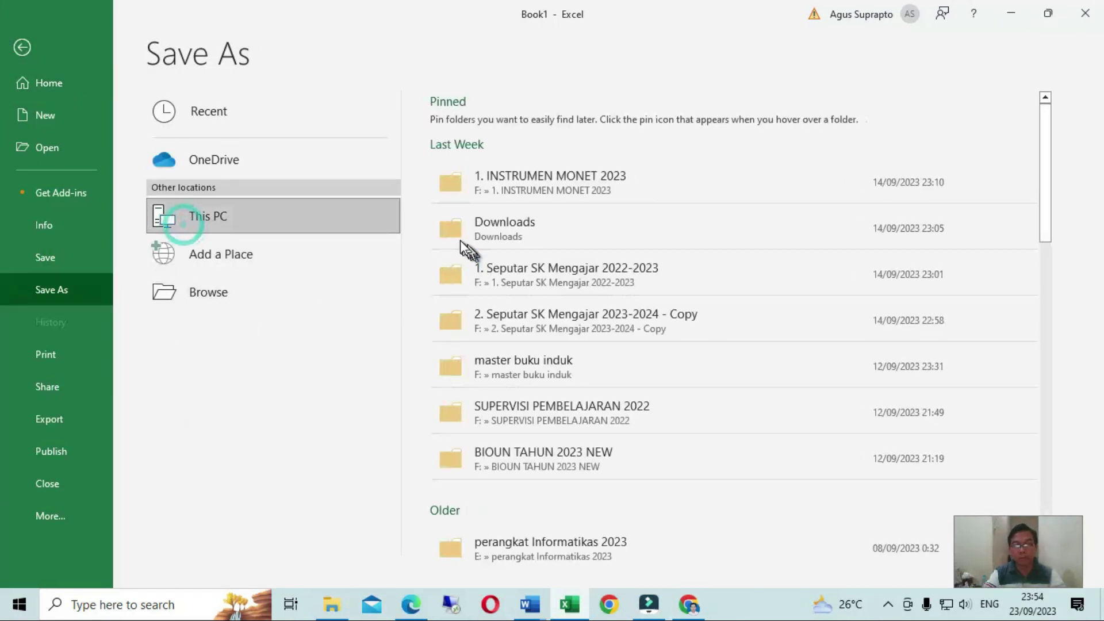
click(485, 176)
click(79, 158)
click(188, 202)
scroll(188, 201, down, 2)
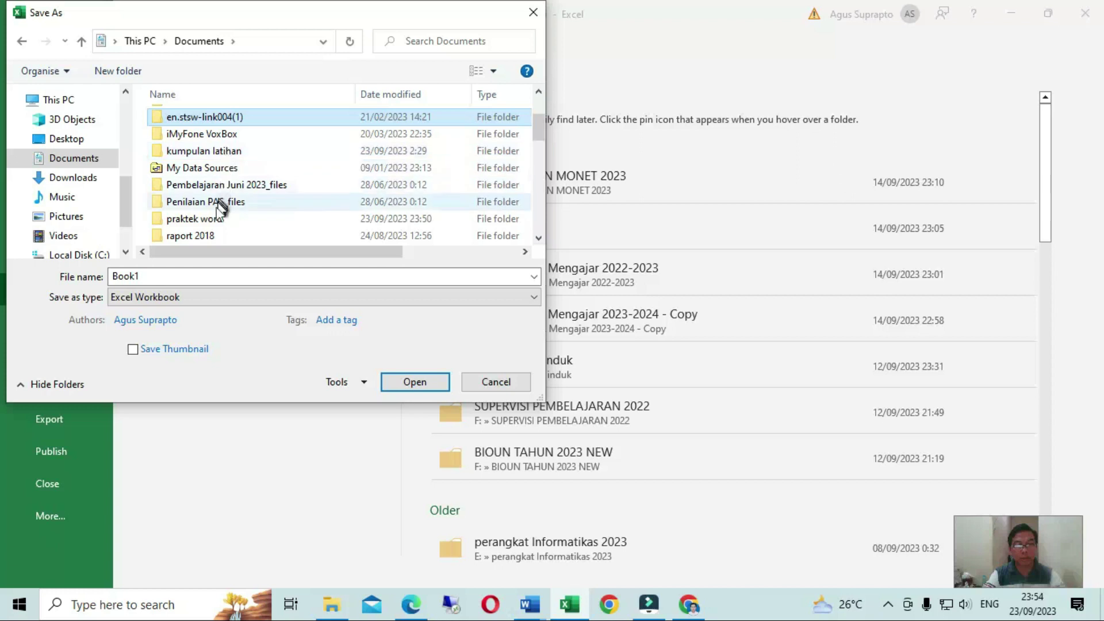
double_click(213, 218)
Save the workbook there as tabel bantu in Excel 97-2003 Workbook format.
double_click(165, 279)
text(tabel bantu)
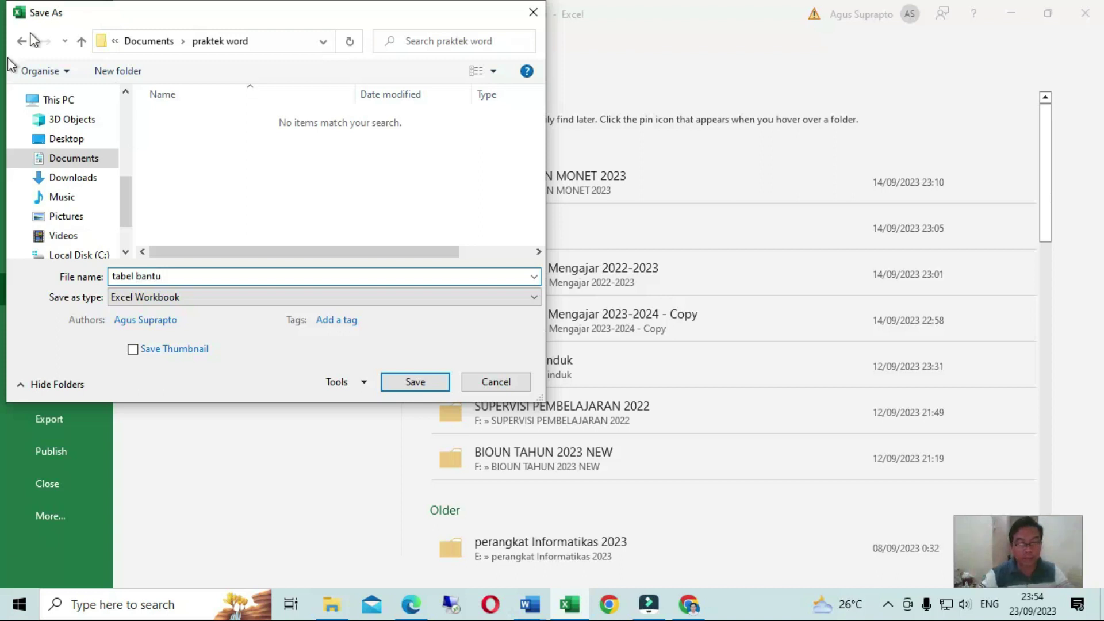
click(201, 297)
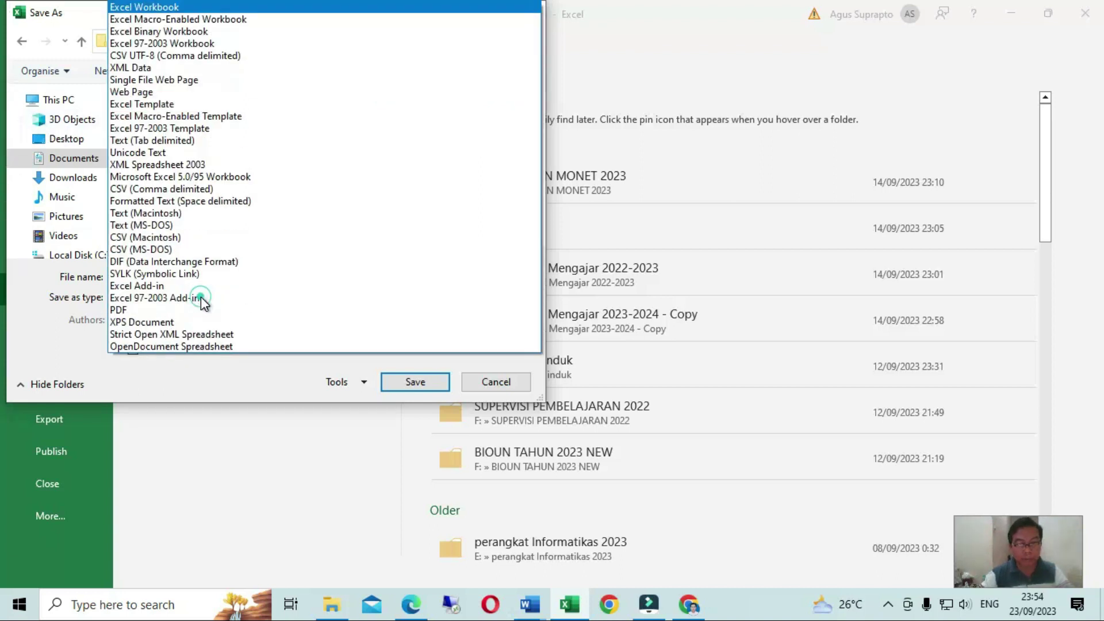
click(221, 43)
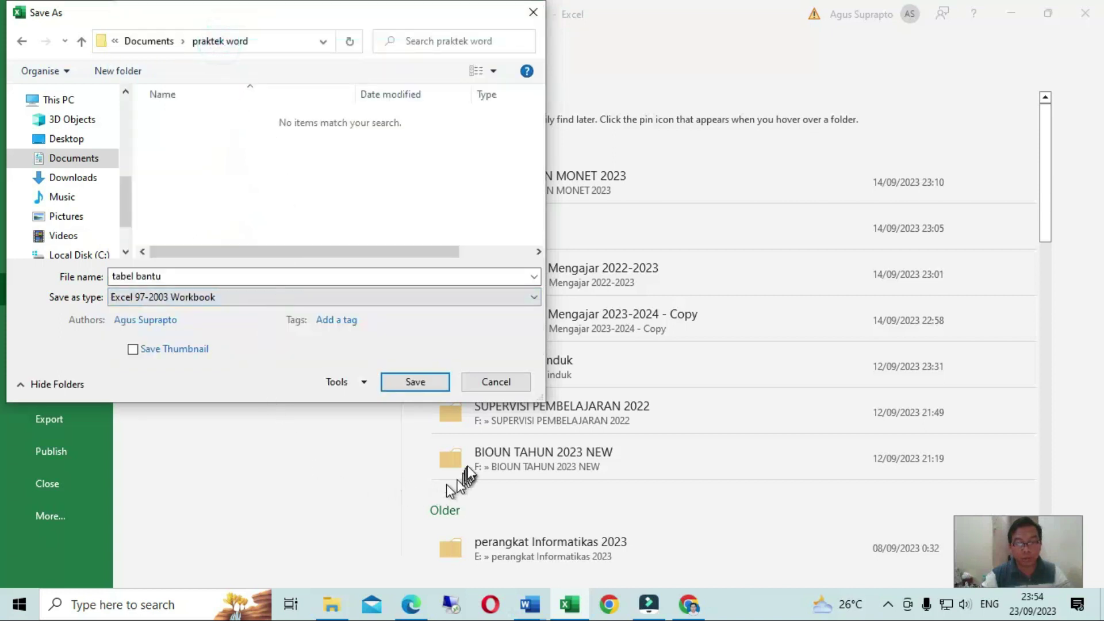
click(414, 381)
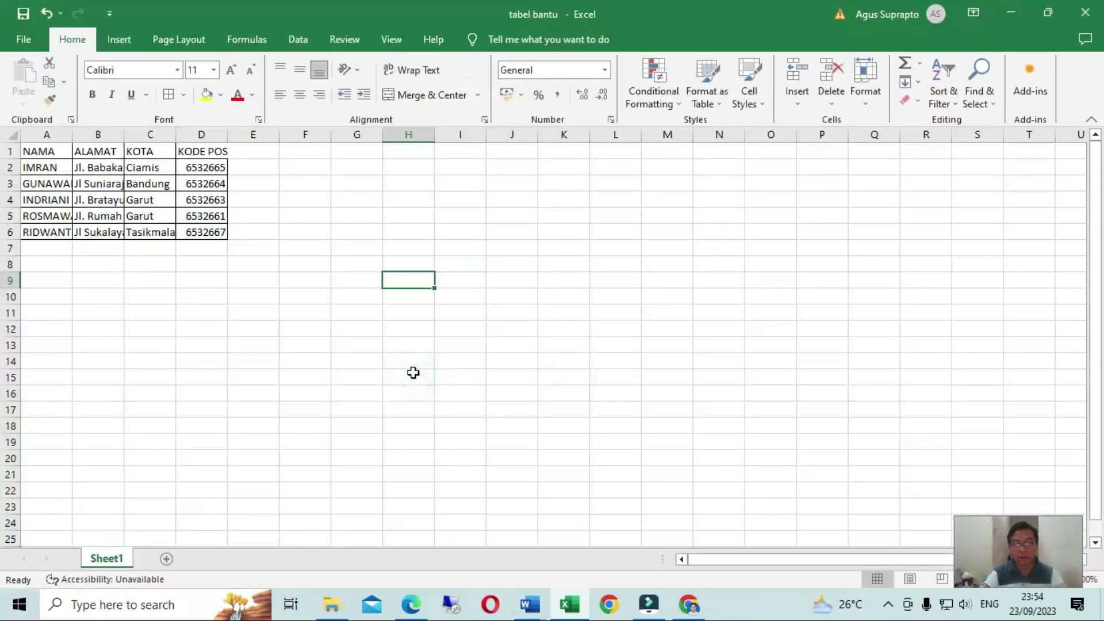
click(413, 373)
Confirm latihan 4 and tabel bantu are in praktek word, then return to the latihan 4 letter.
click(331, 602)
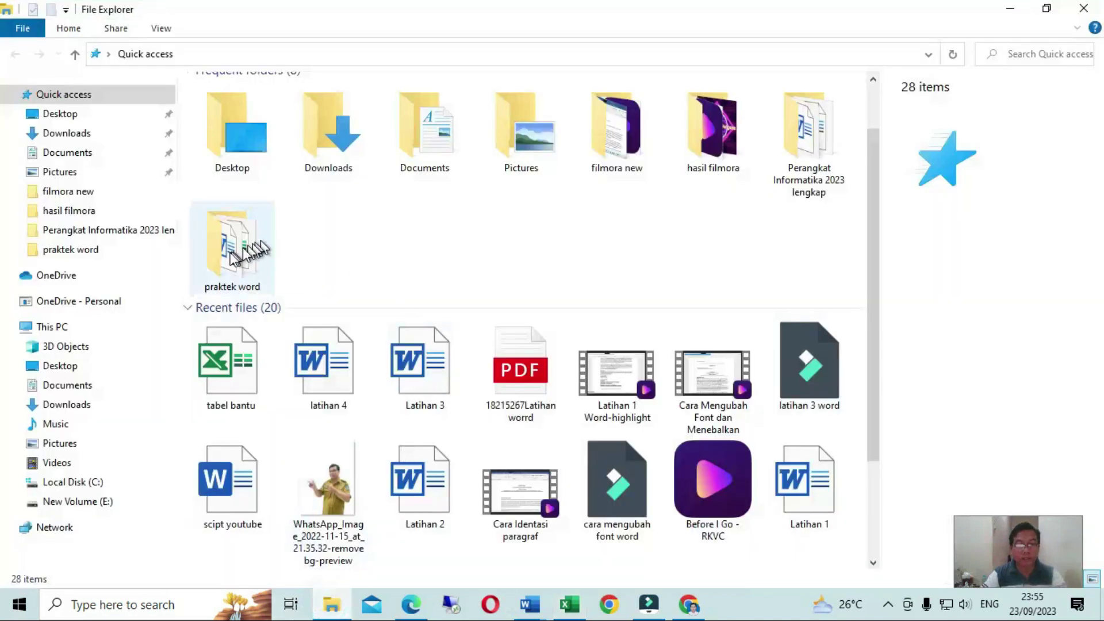
double_click(250, 235)
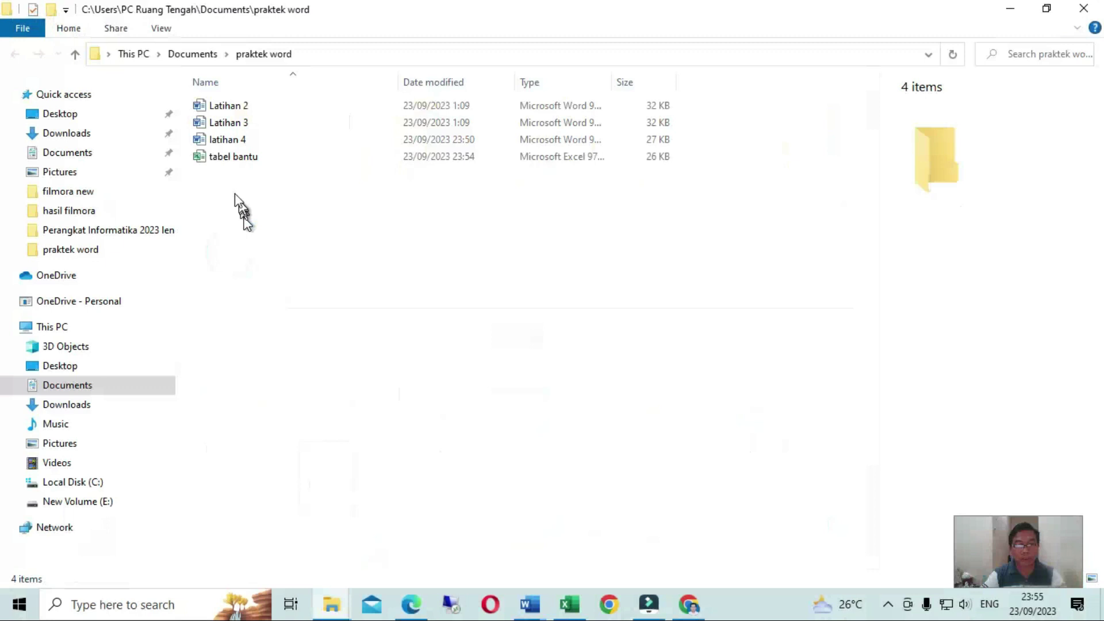
click(227, 141)
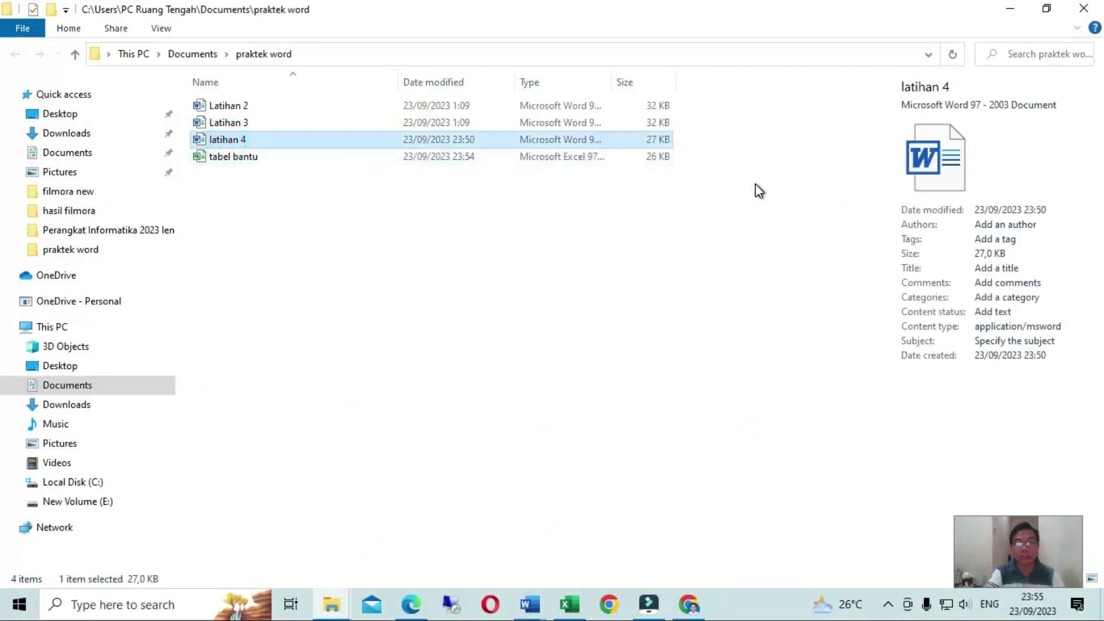
key(shift+Down)
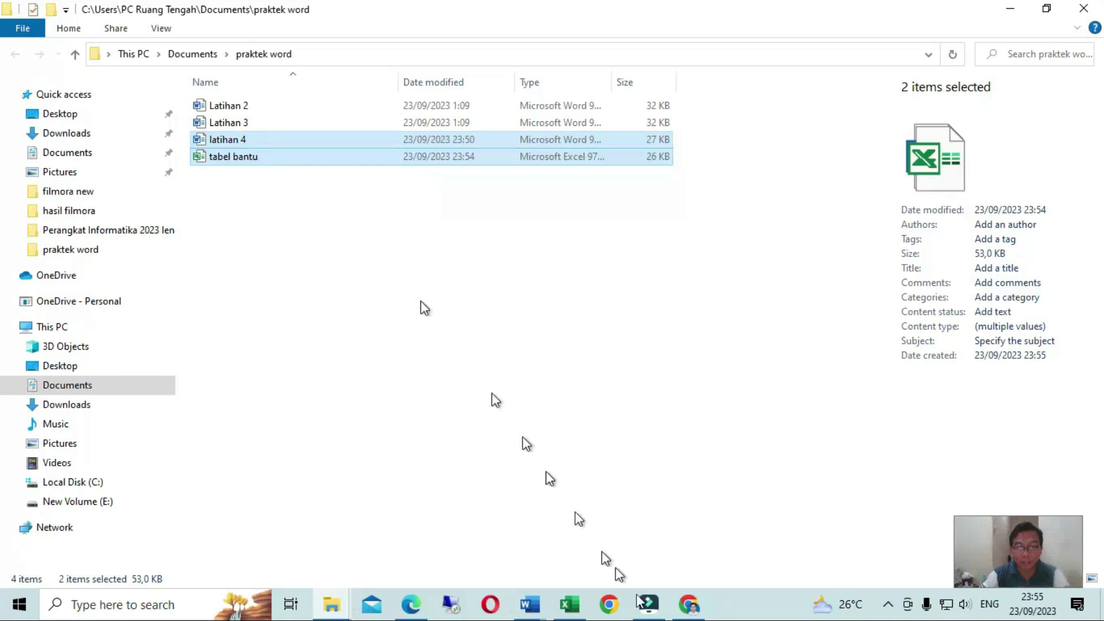
click(530, 604)
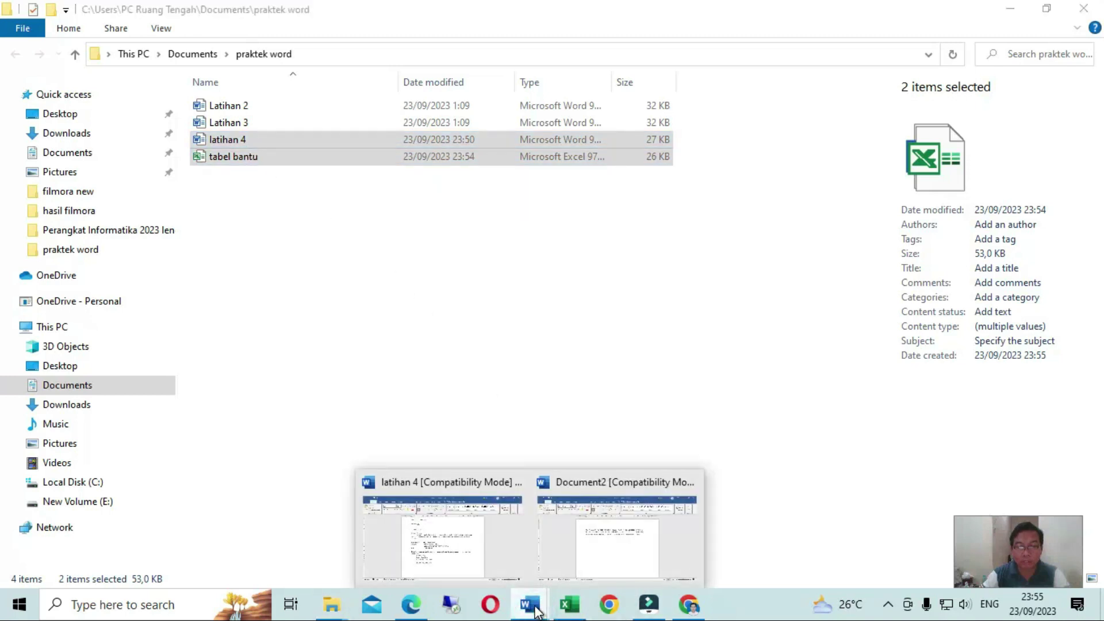
click(519, 572)
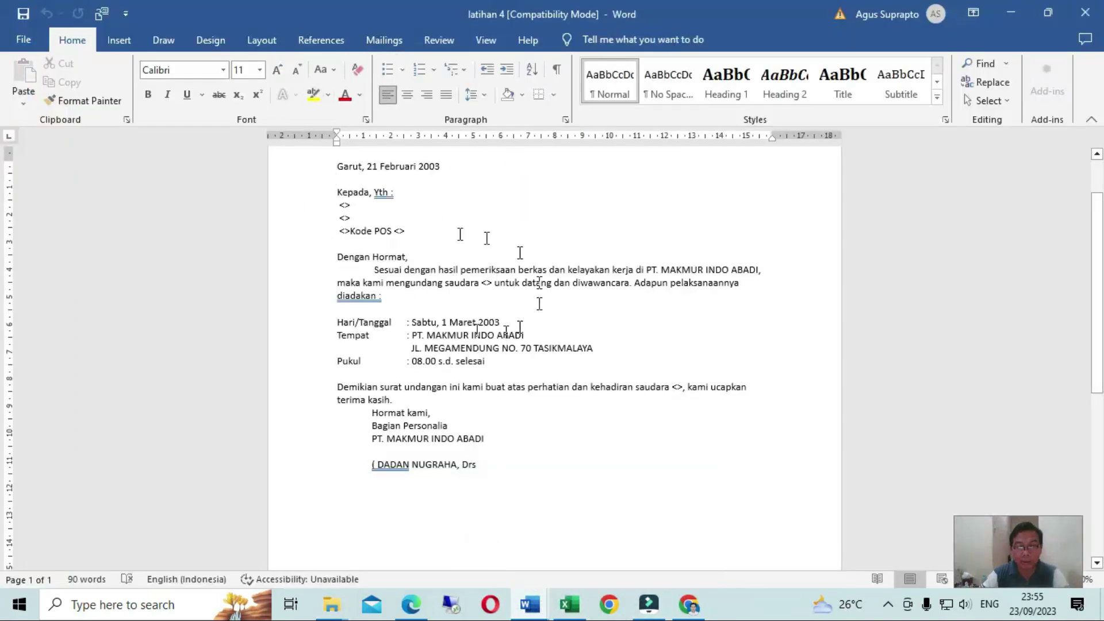
Close the tabel bantu Excel window and place the cursor back in the latihan 4 letter.
click(569, 603)
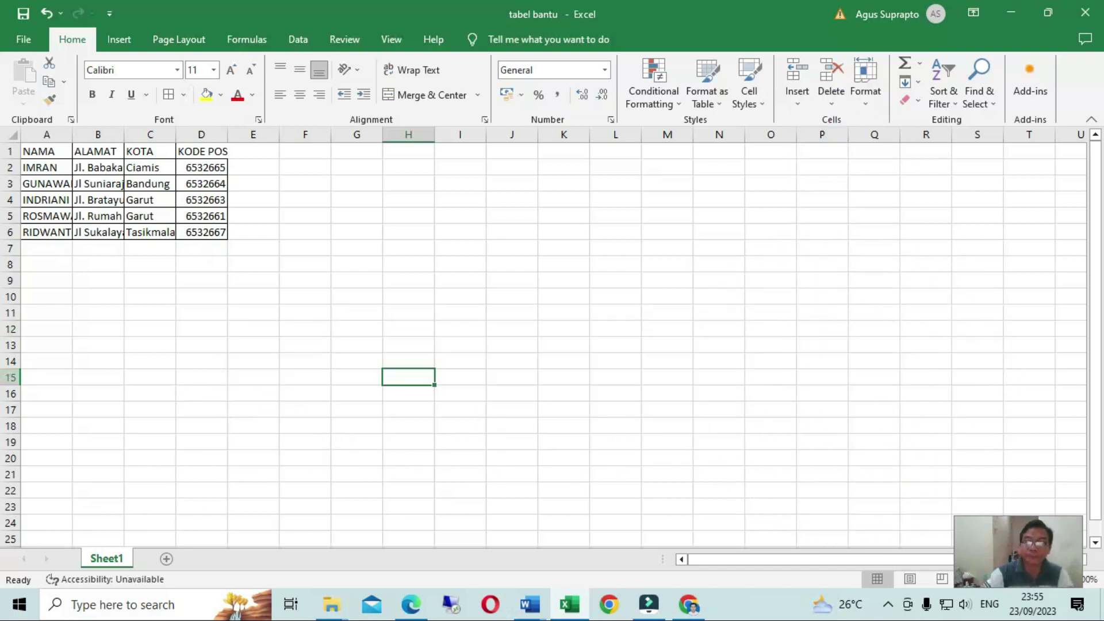
click(1095, 12)
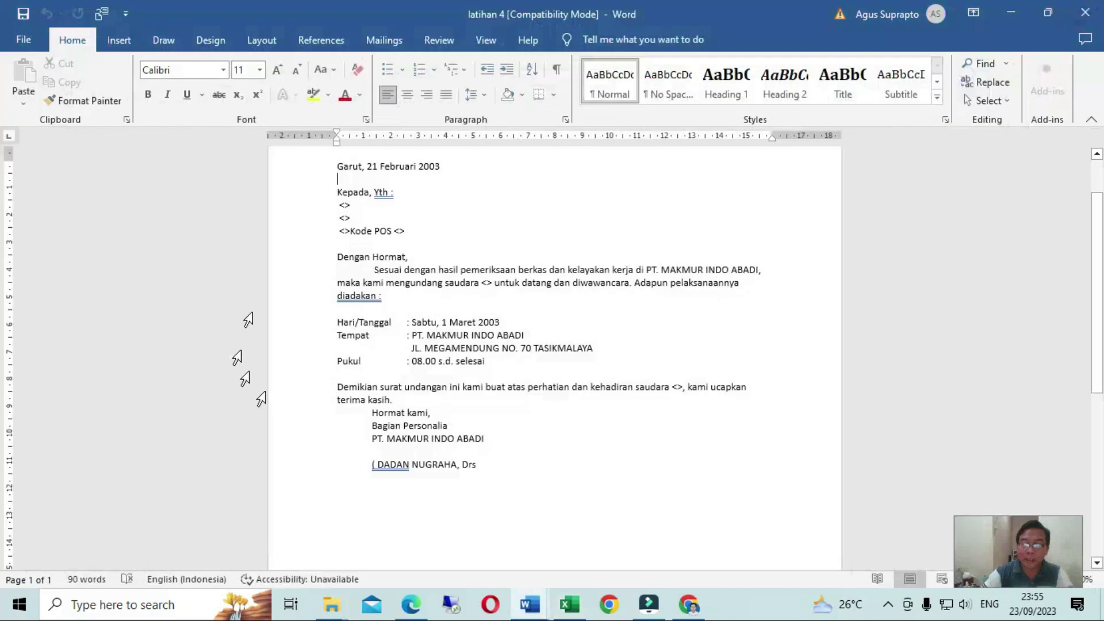
click(373, 244)
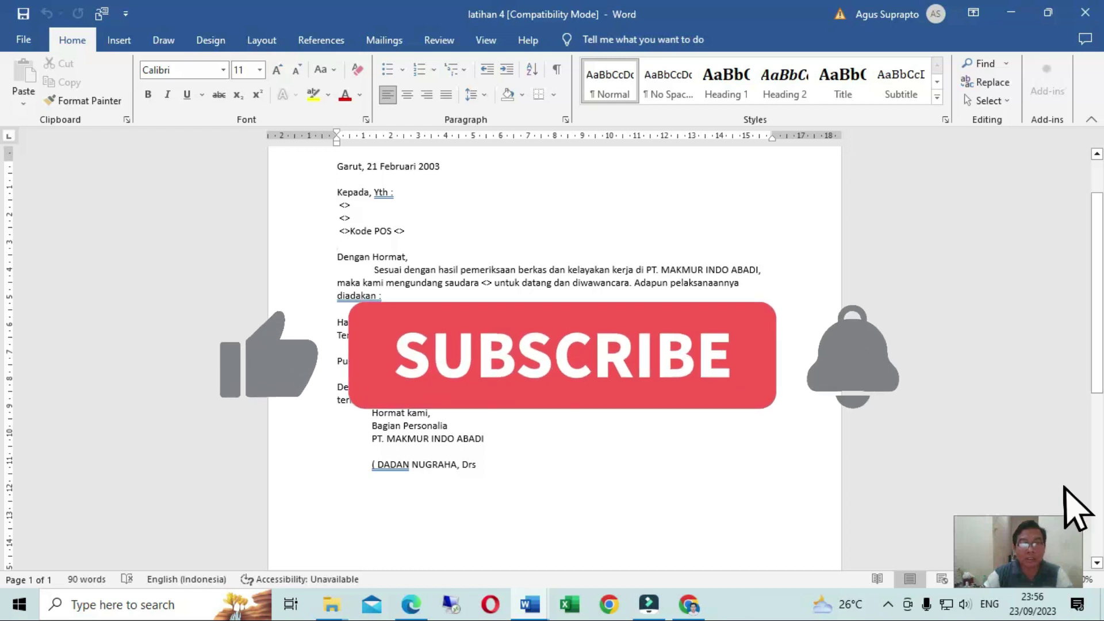
Open the Start Mail Merge dropdown on the Mailings tab.
click(379, 41)
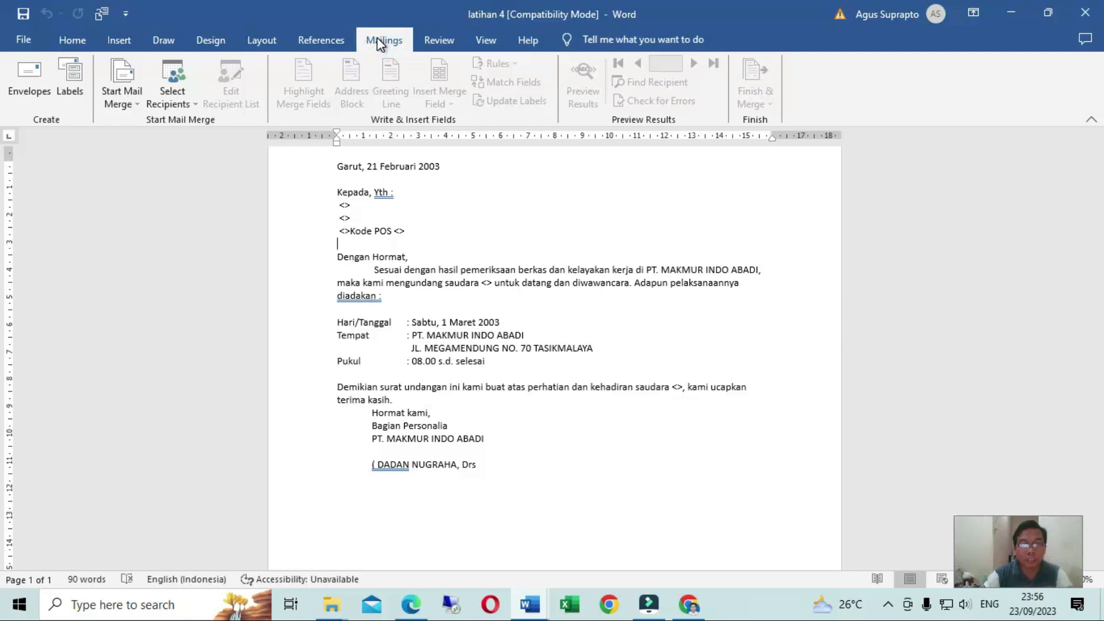
click(136, 102)
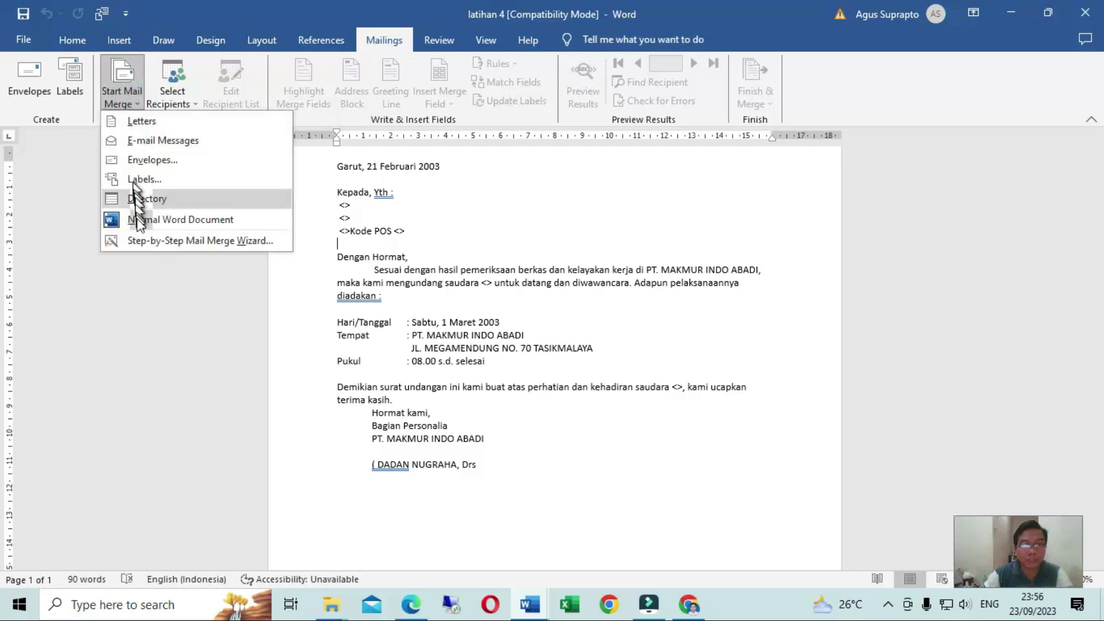
Run the Step-by-Step Mail Merge Wizard to step 3 and browse for an existing recipient list.
click(150, 240)
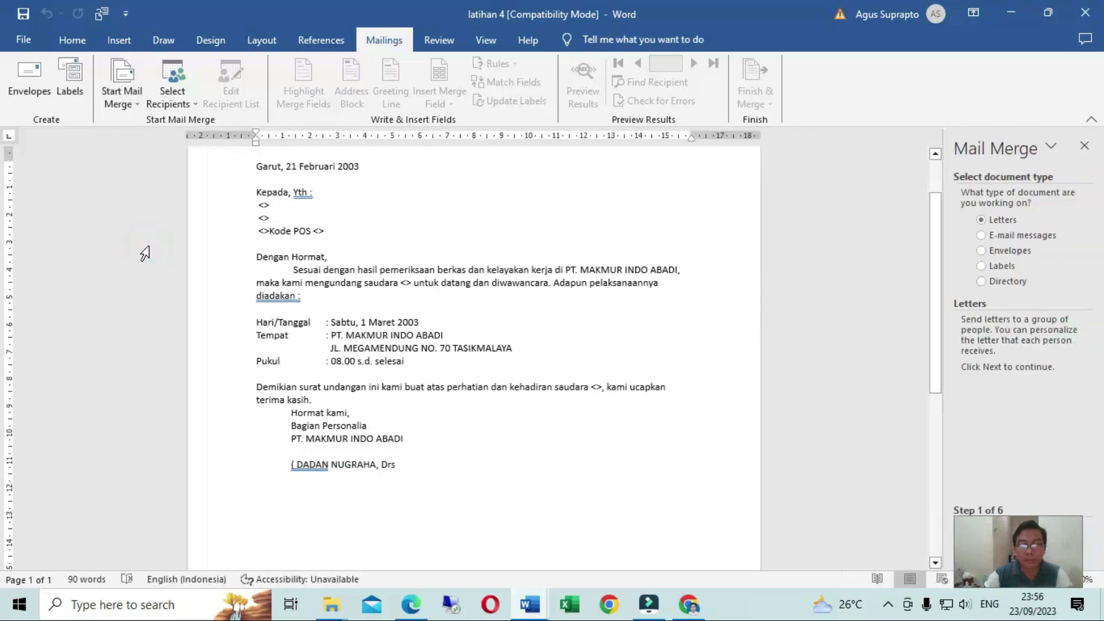
click(975, 554)
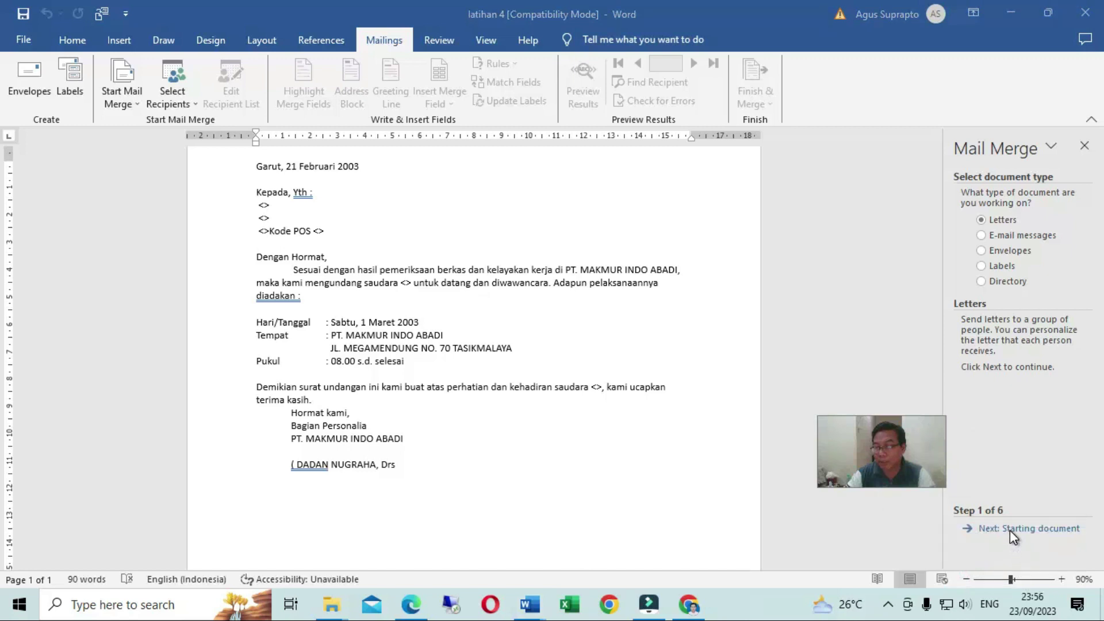
click(1012, 529)
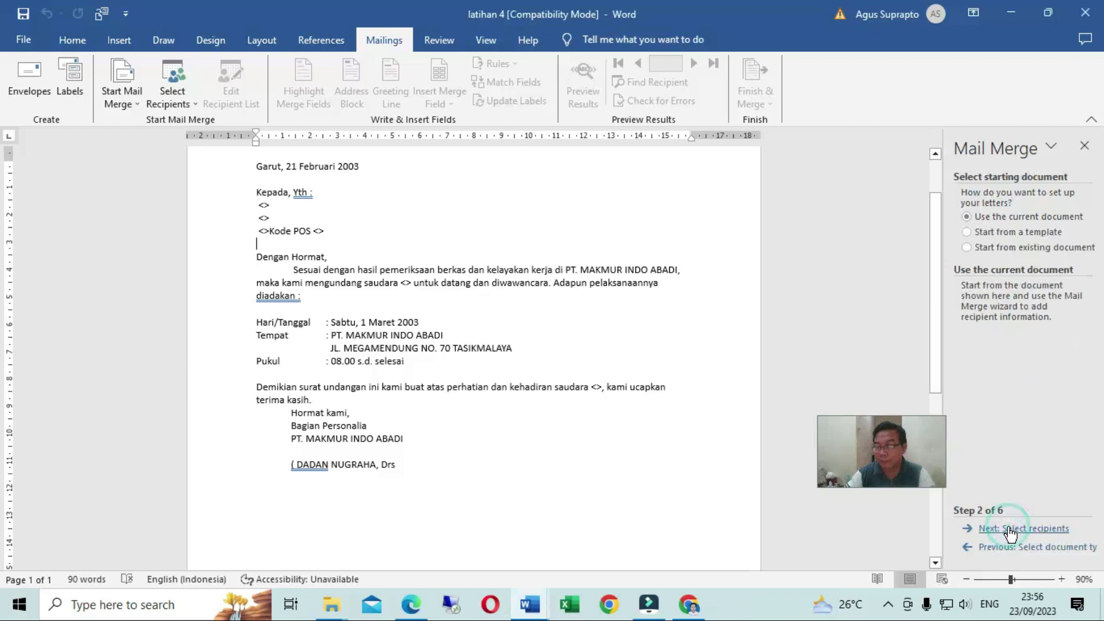
click(1012, 532)
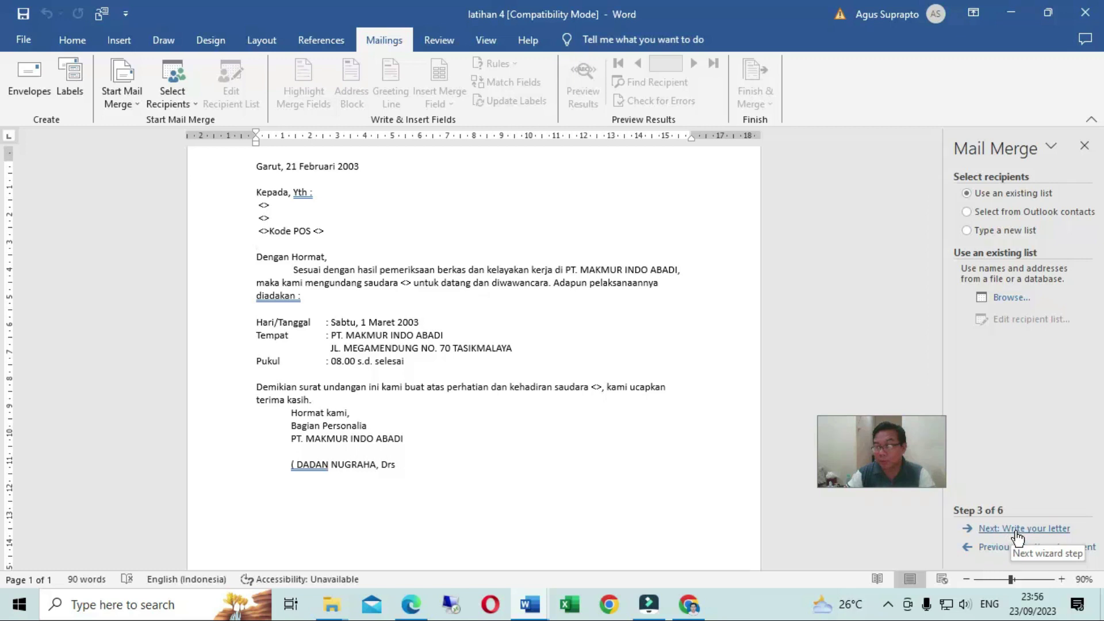
click(1015, 529)
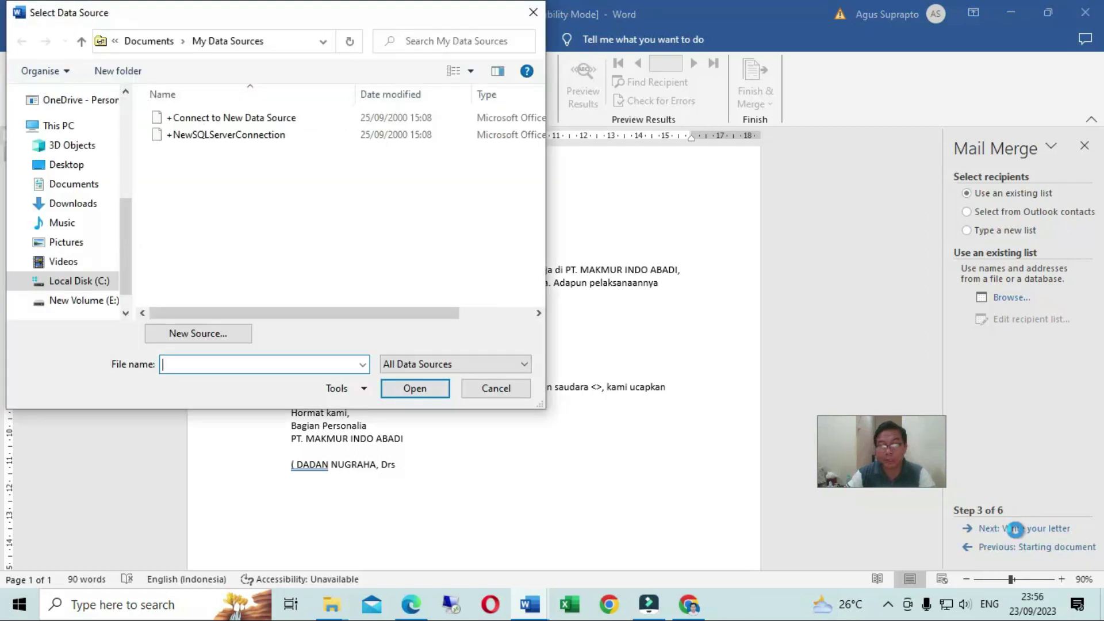
mouse_move(73, 204)
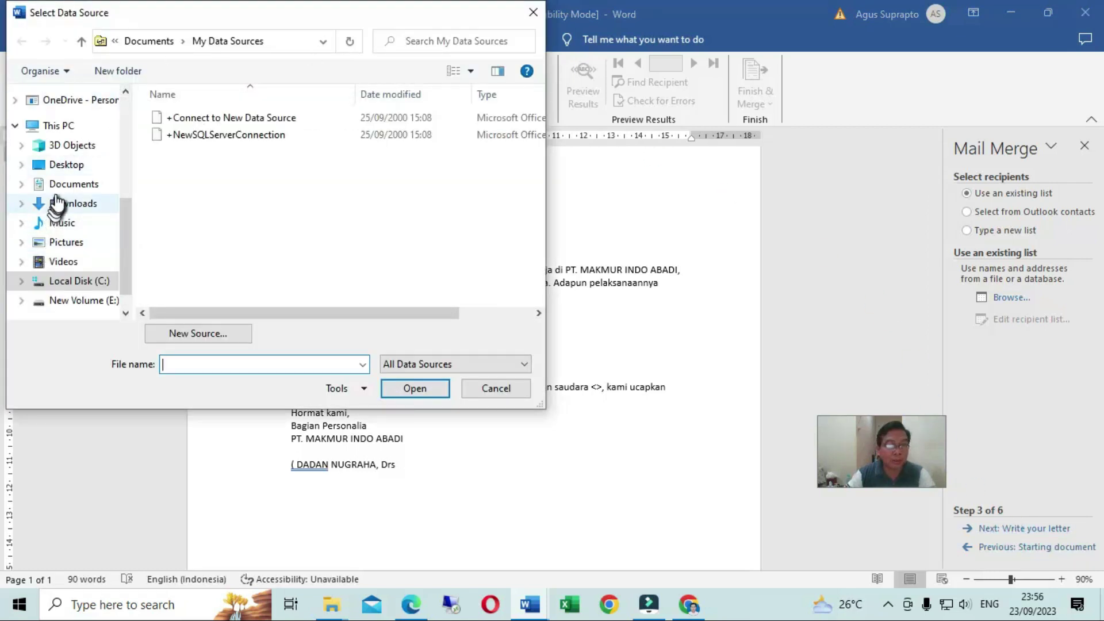
Select Sheet1$ of the tabel bantu workbook in praktek word and accept its five recipients.
click(59, 185)
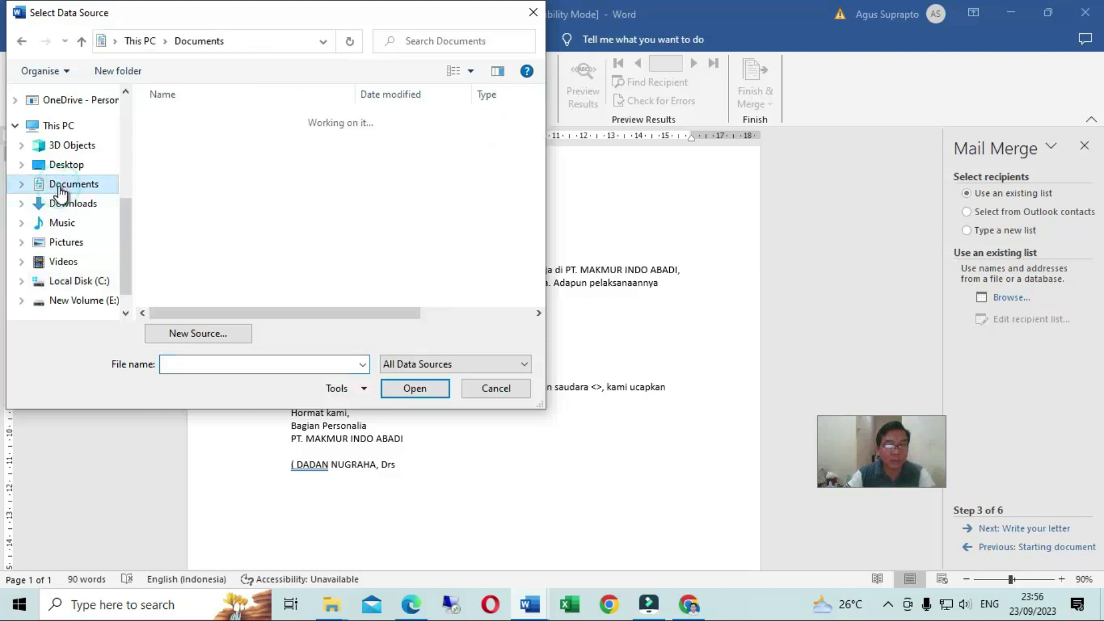
click(230, 270)
scroll(232, 269, down, 1)
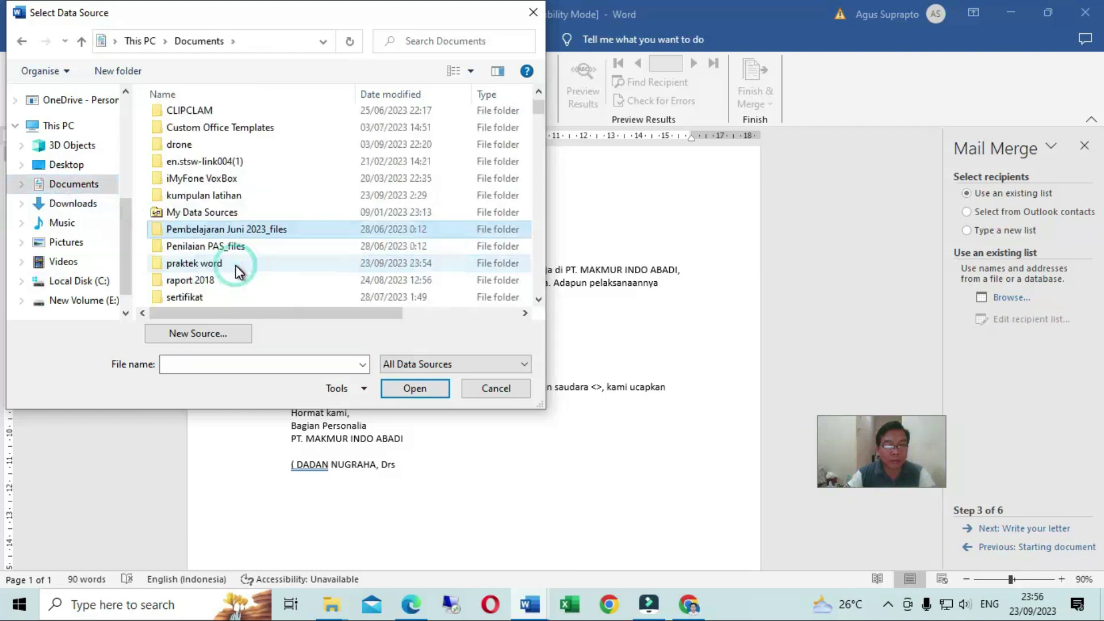
double_click(189, 263)
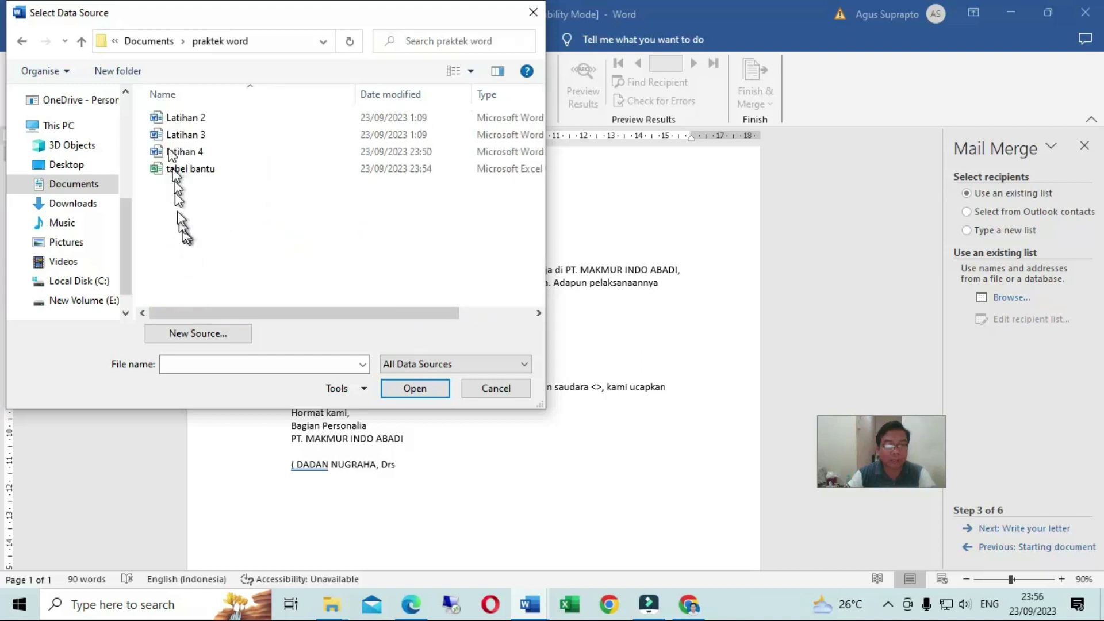
click(185, 171)
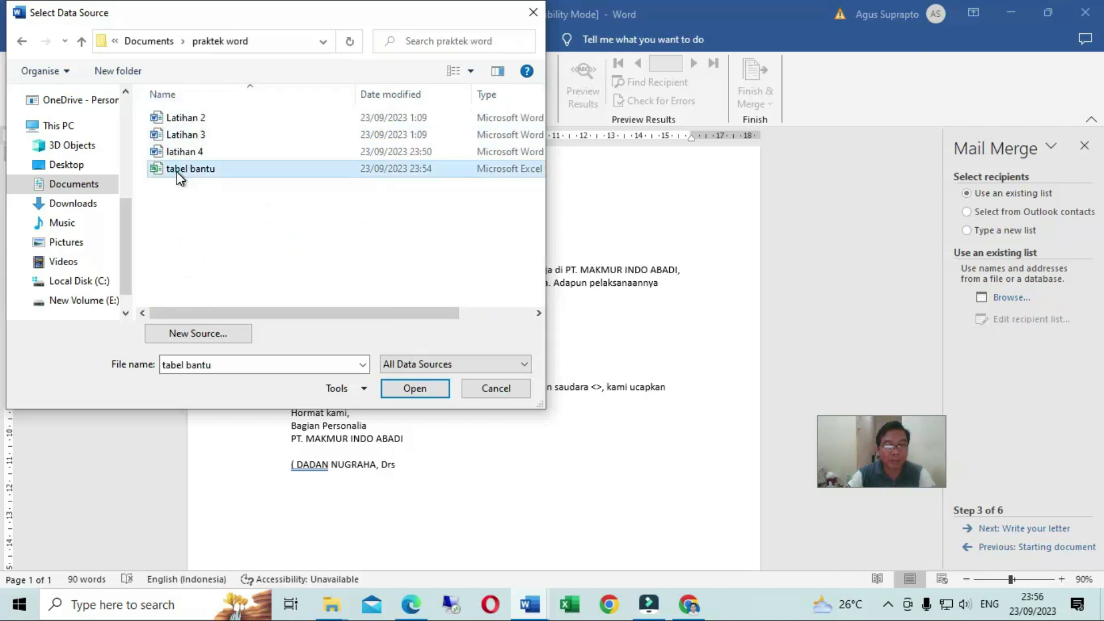
click(415, 389)
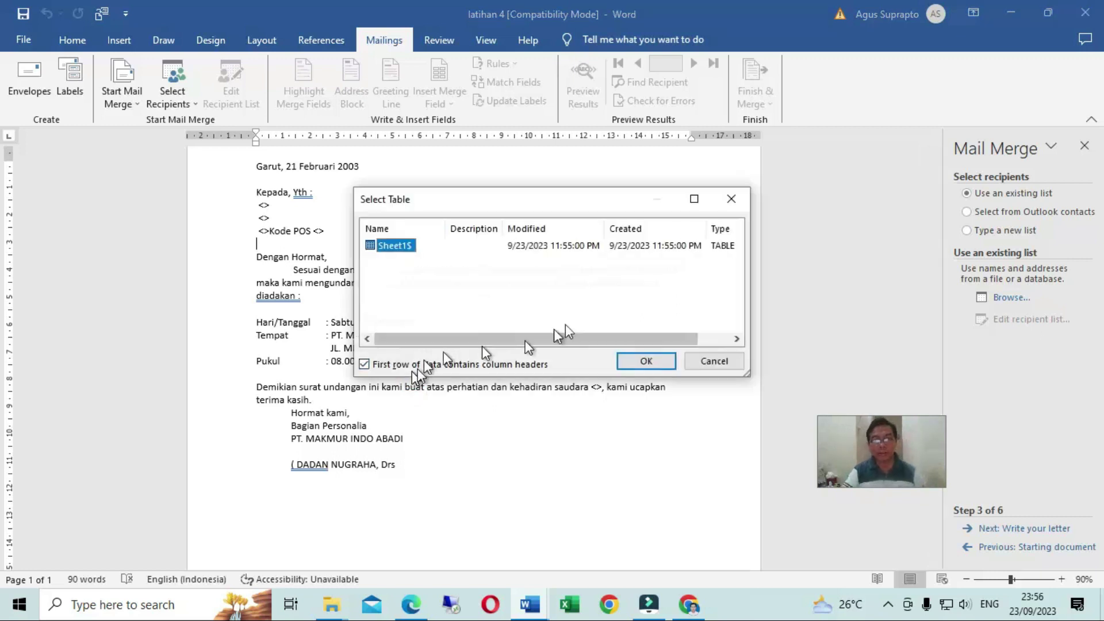
click(633, 362)
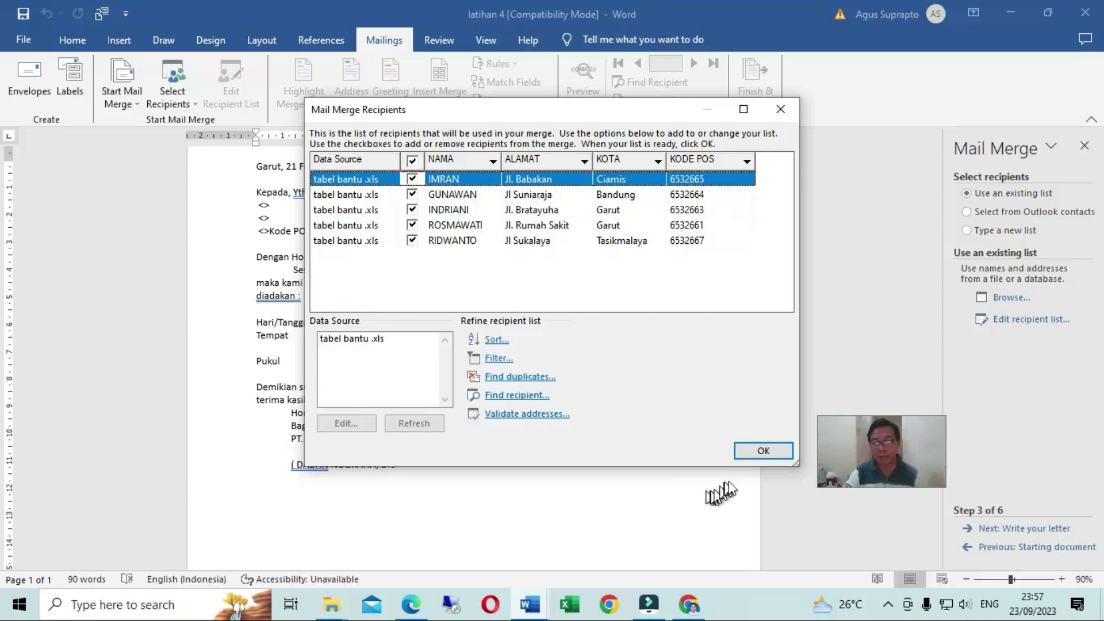
click(758, 451)
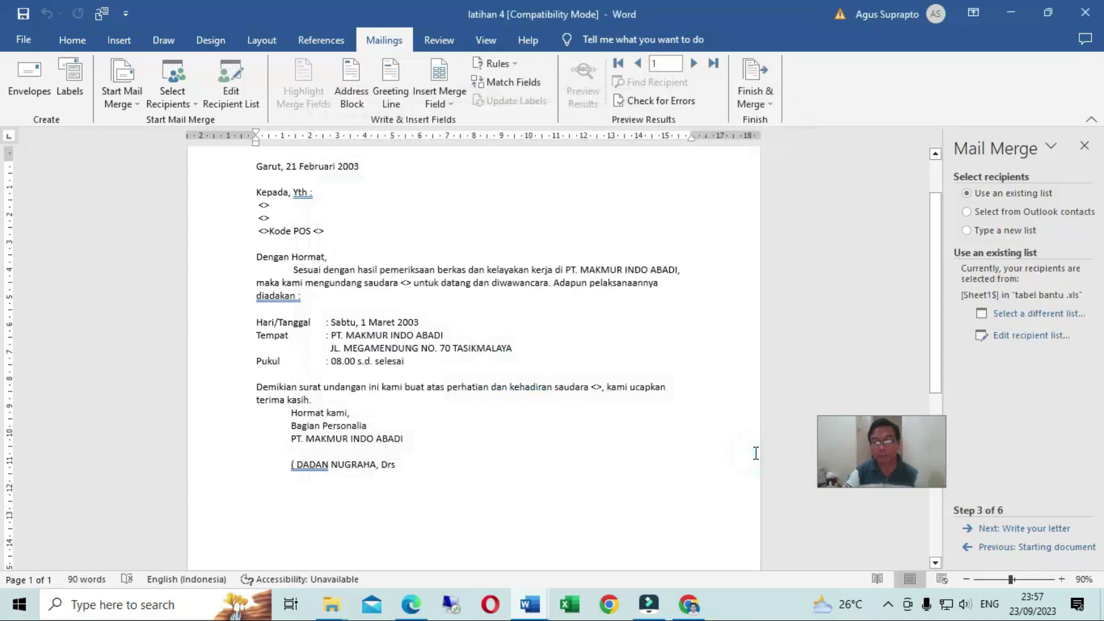
Delete the empty <> placeholder lines and start a new line under Kepada, Yth :.
click(1085, 145)
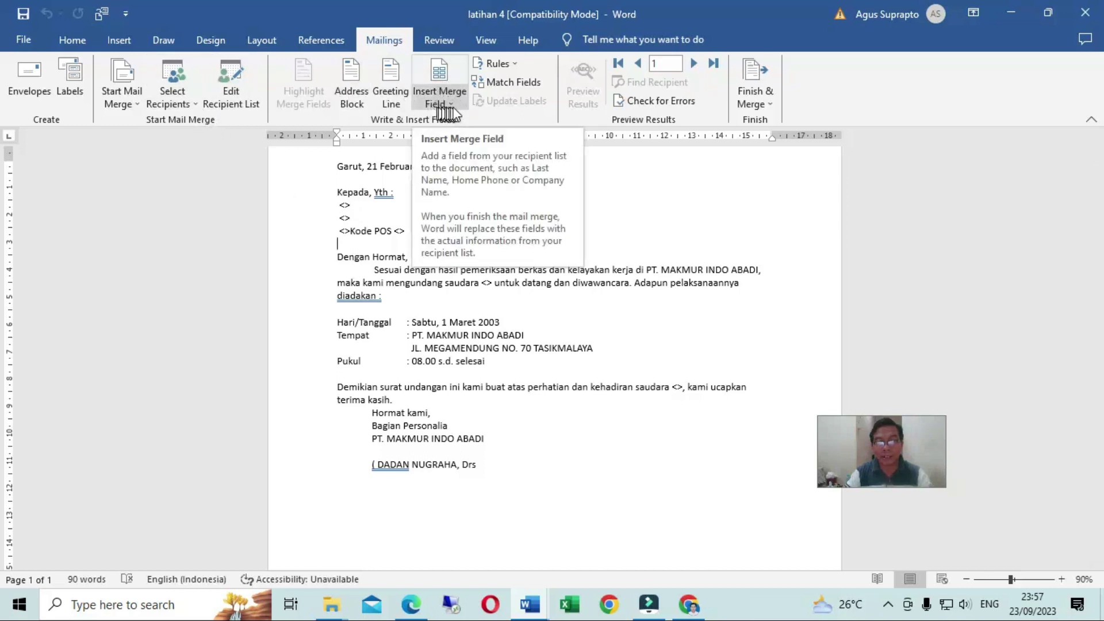
click(450, 105)
click(450, 105)
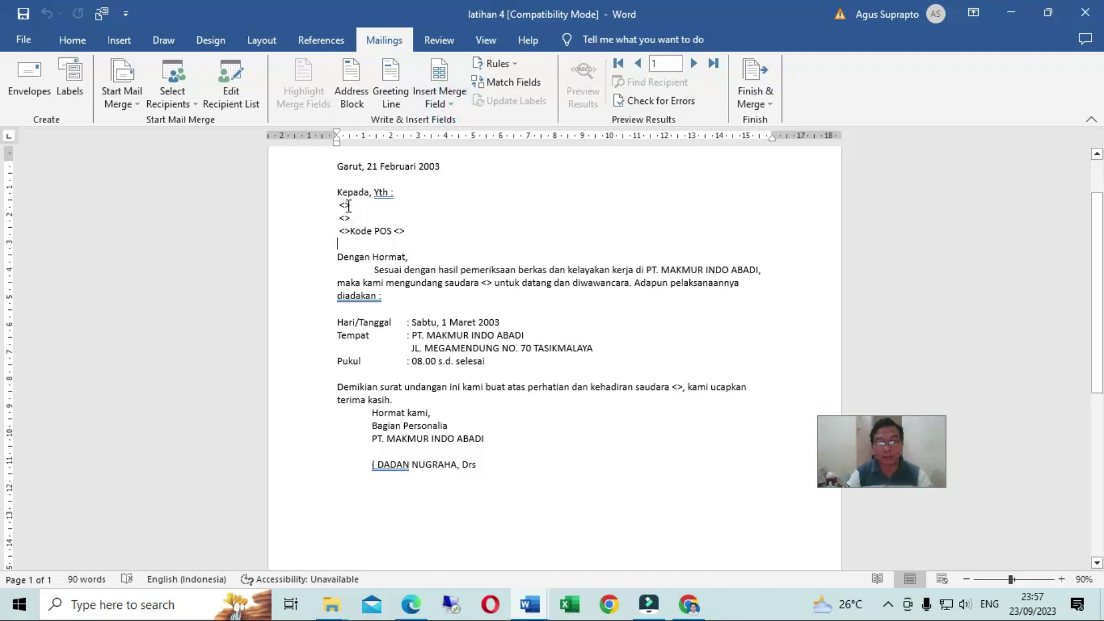
drag(340, 205, 354, 218)
key(Delete)
click(348, 217)
key(BackSpace)
key(BackSpace)
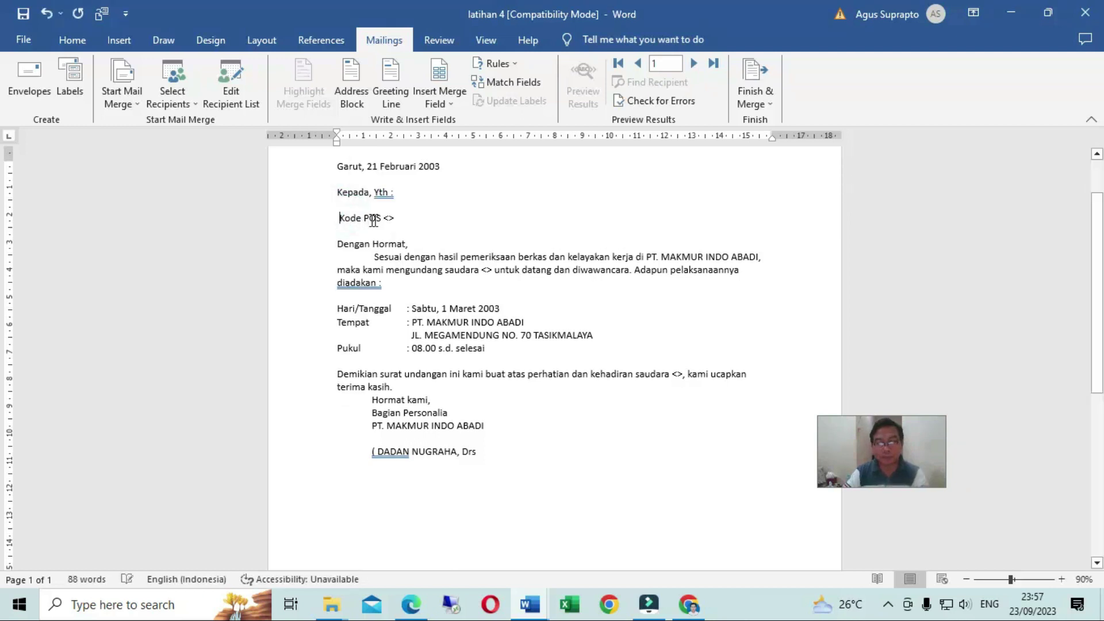
click(384, 220)
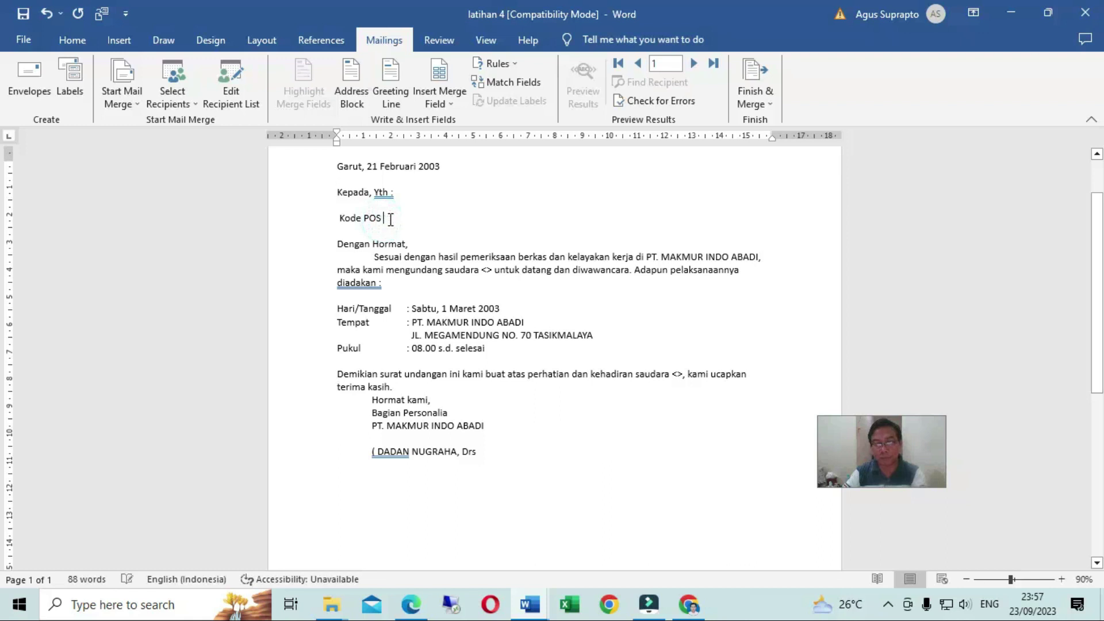
click(408, 191)
key(Return)
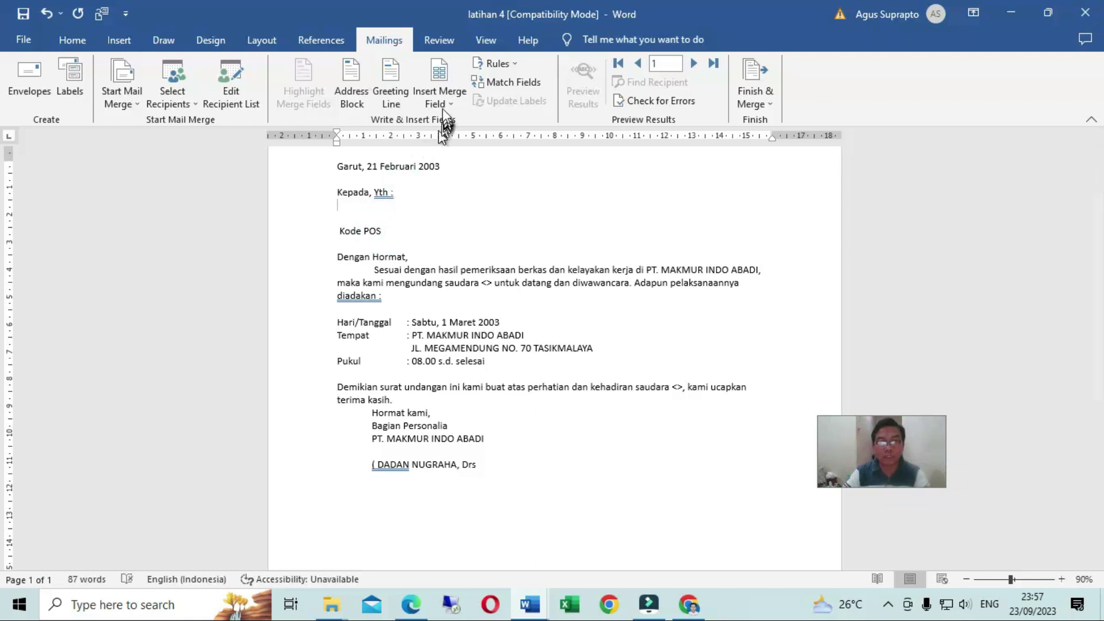
Insert the NAMA_ and ALAMAT_ merge fields on separate lines under Kepada, Yth :.
click(439, 104)
click(452, 120)
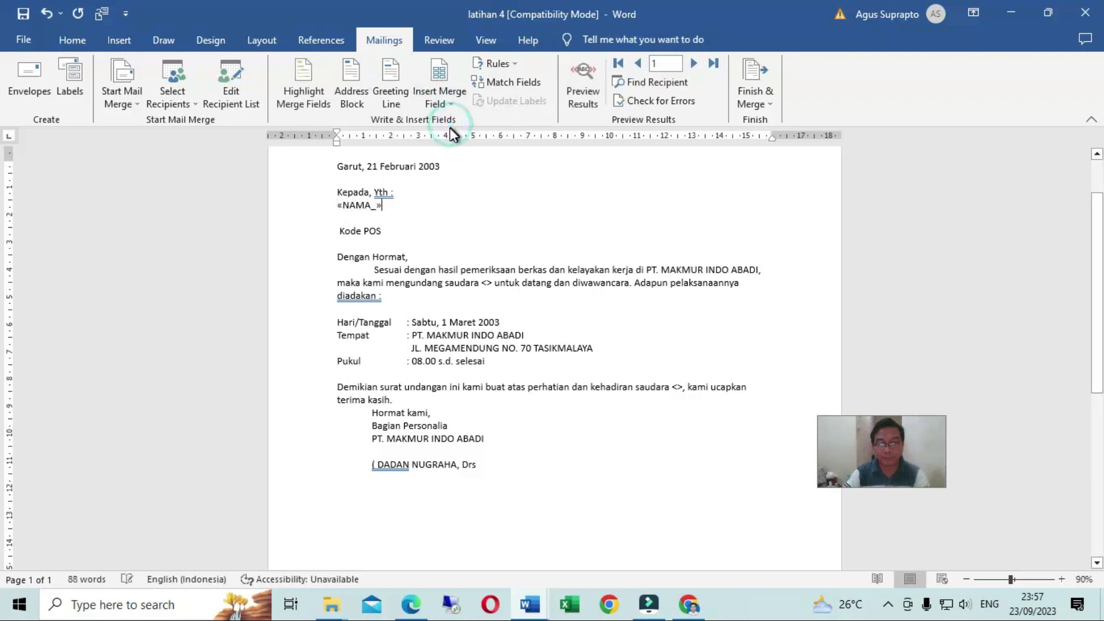
key(Return)
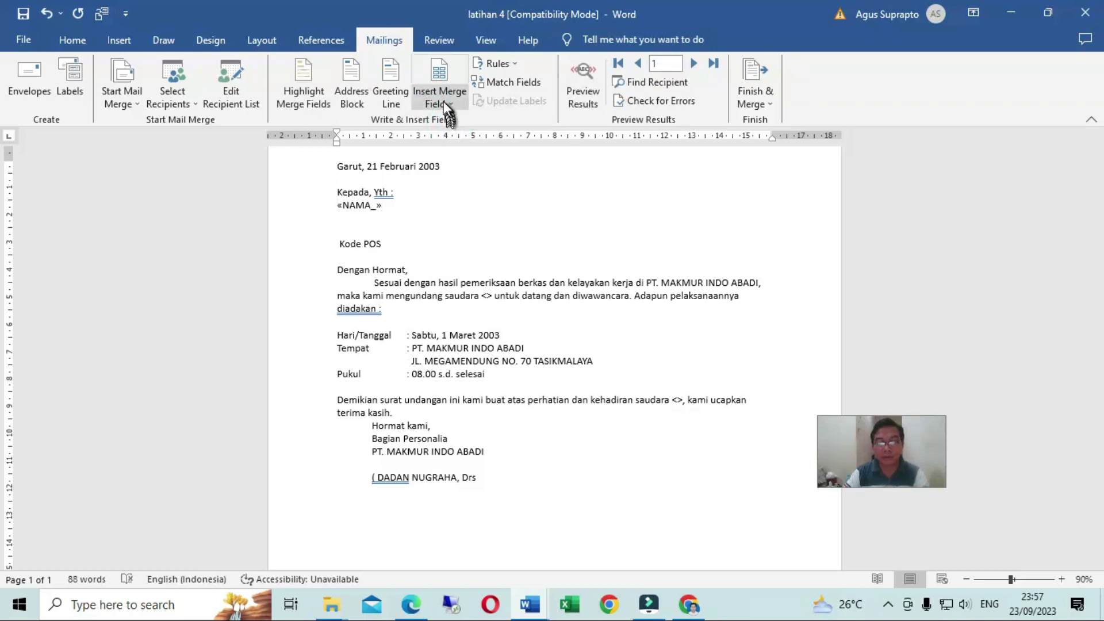
click(442, 103)
click(451, 141)
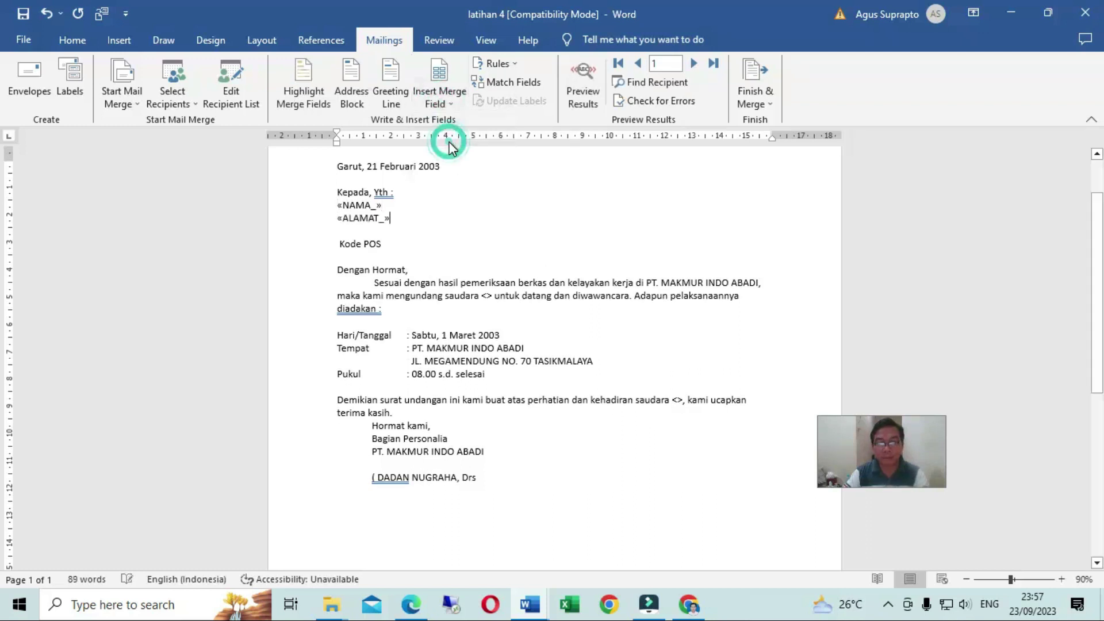
click(440, 104)
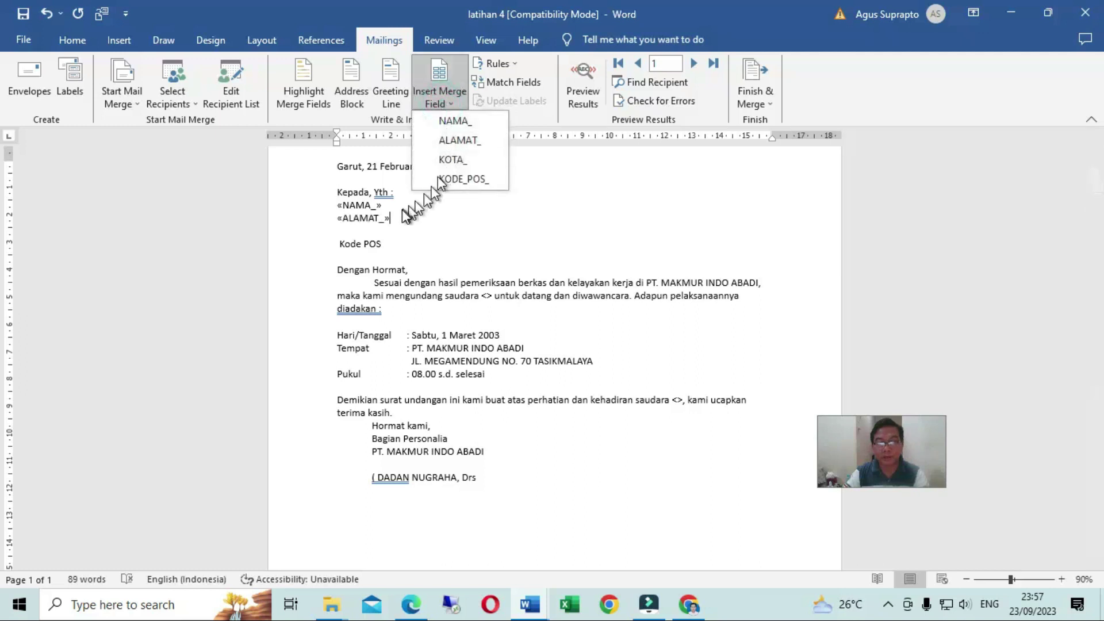
key(Escape)
key(Return)
Add the KOTA_ field below ALAMAT_ and the KODE_POS_ field after Kode POS.
click(448, 99)
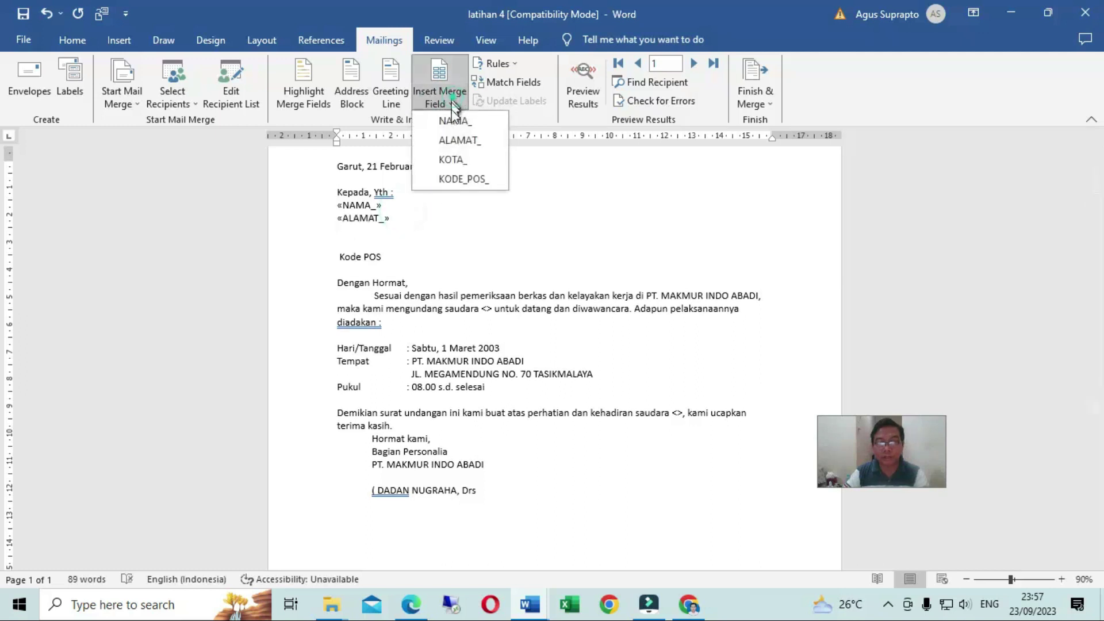
click(455, 165)
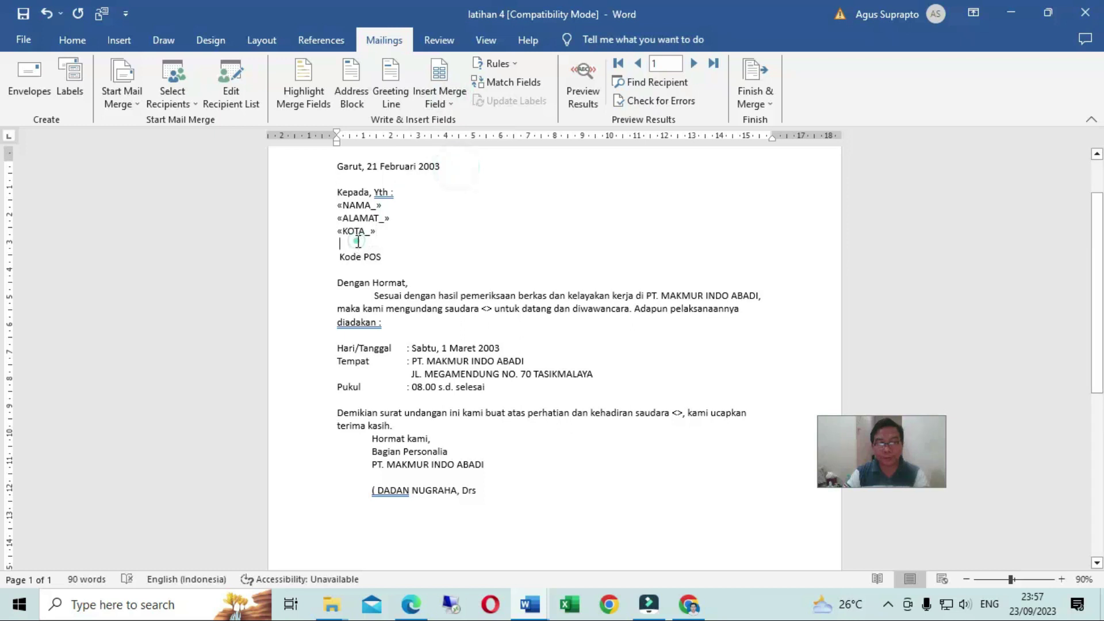
key(Delete)
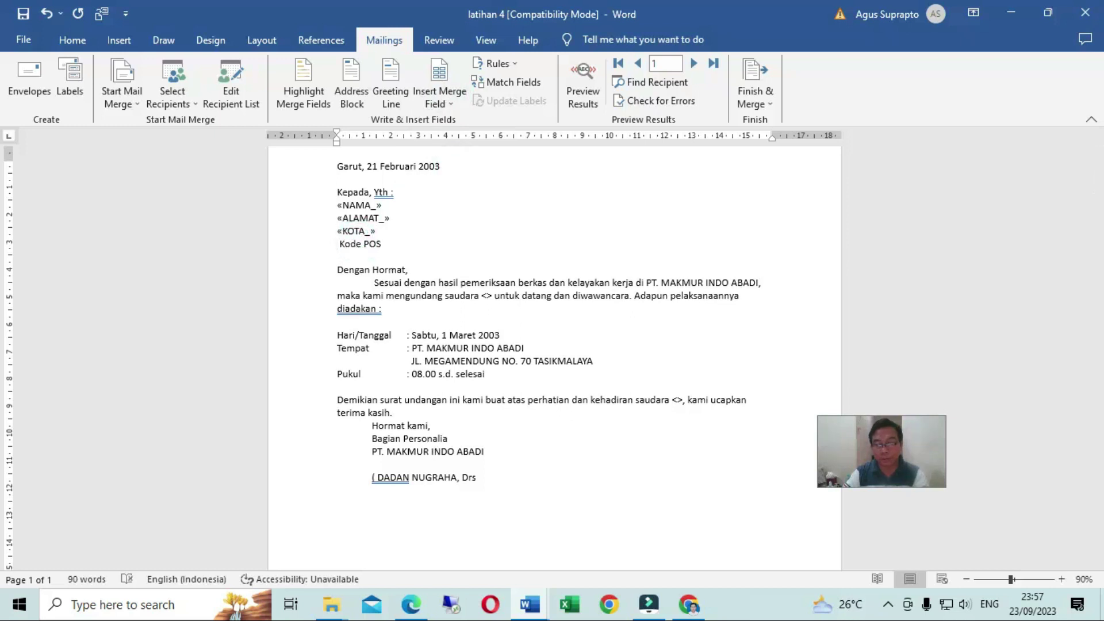
key(BackSpace)
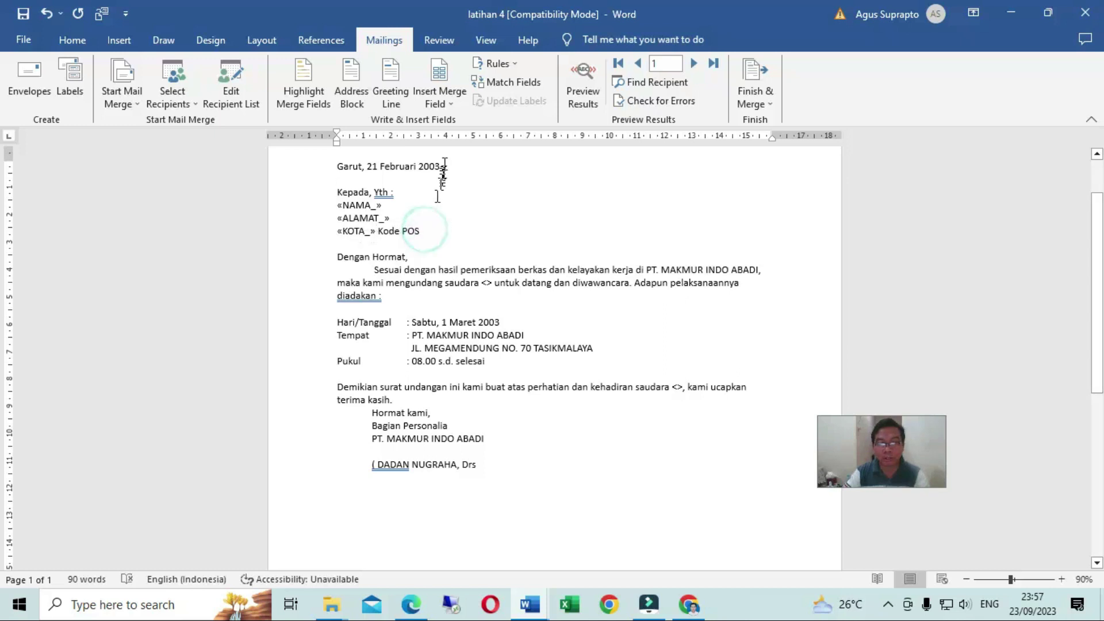
click(442, 101)
click(458, 179)
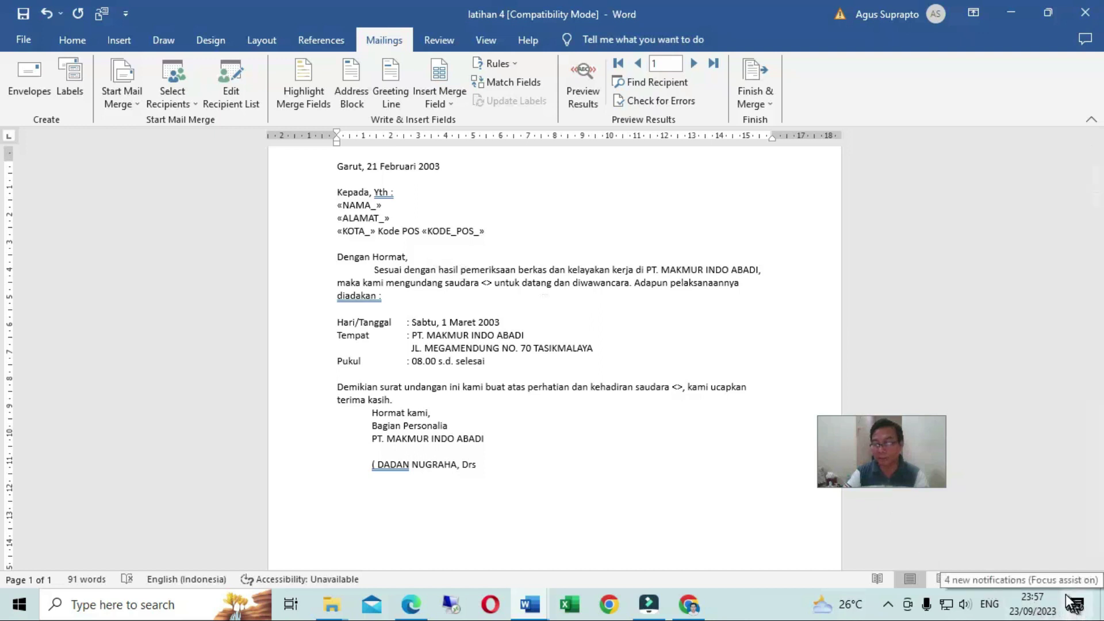
click(1065, 580)
click(1066, 580)
click(1061, 579)
click(1061, 579)
click(1061, 579)
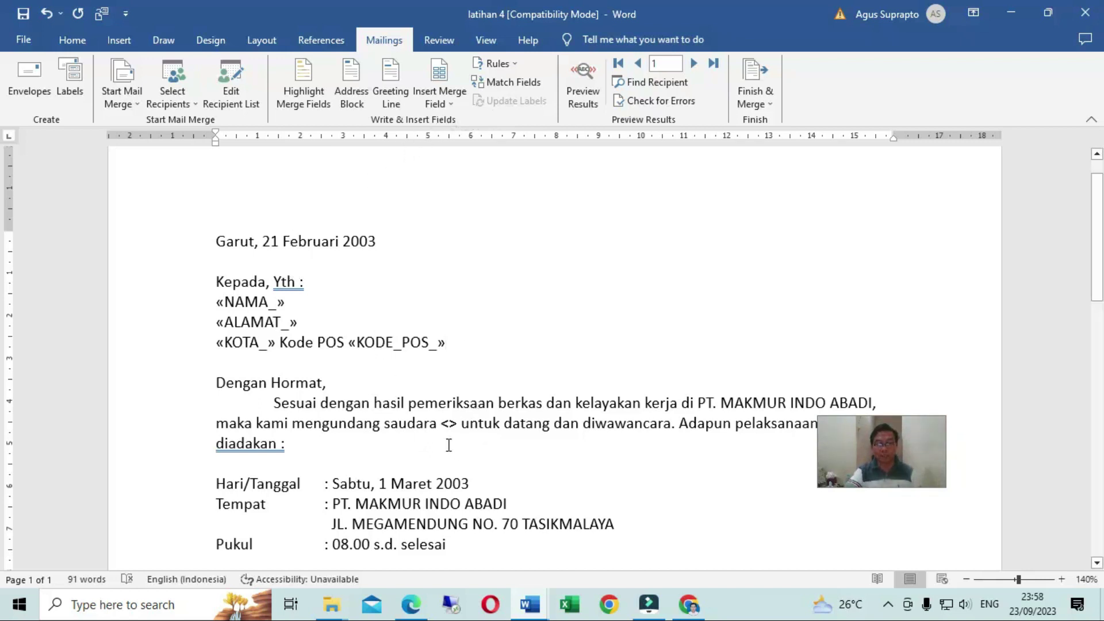
Replace the <> after 'saudara' in the invitation paragraph with the NAMA_ merge field.
scroll(444, 441, down, 1)
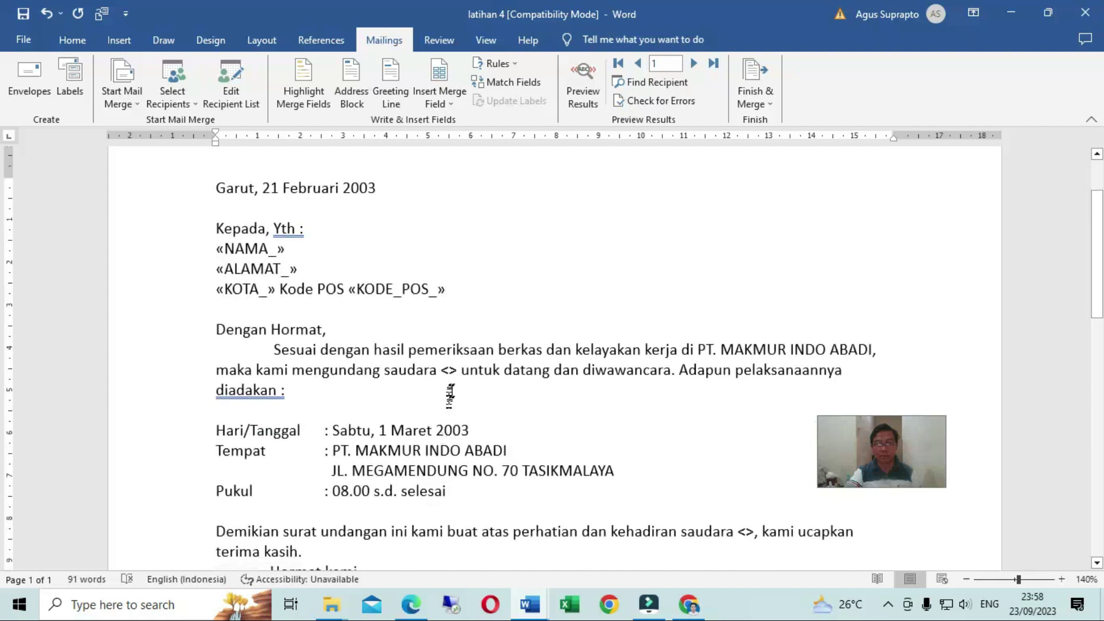
click(449, 371)
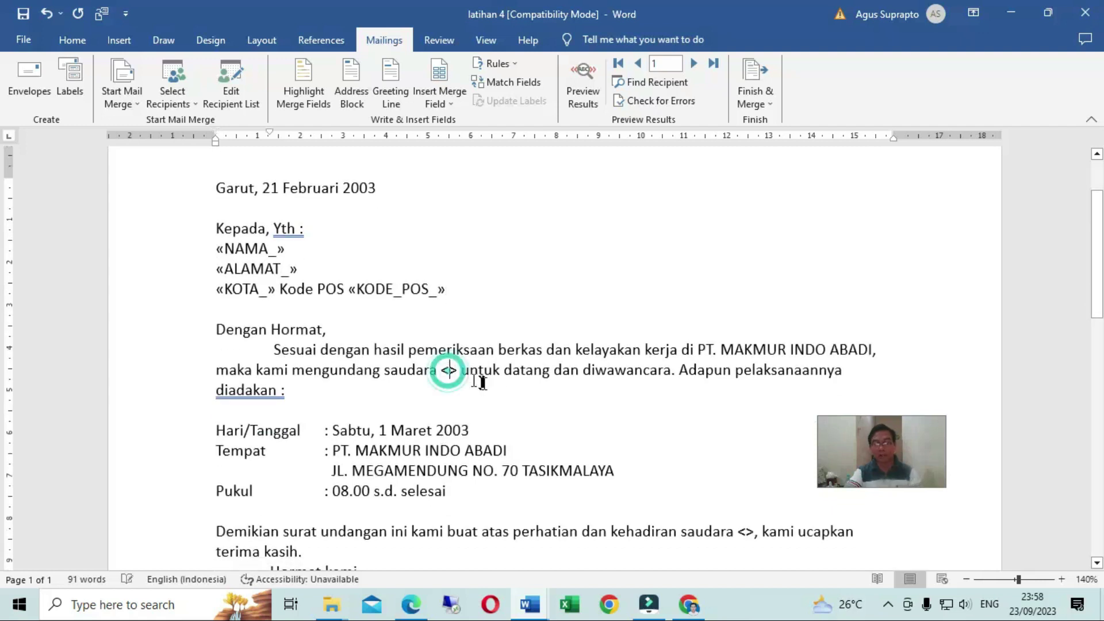
key(BackSpace)
key(Delete)
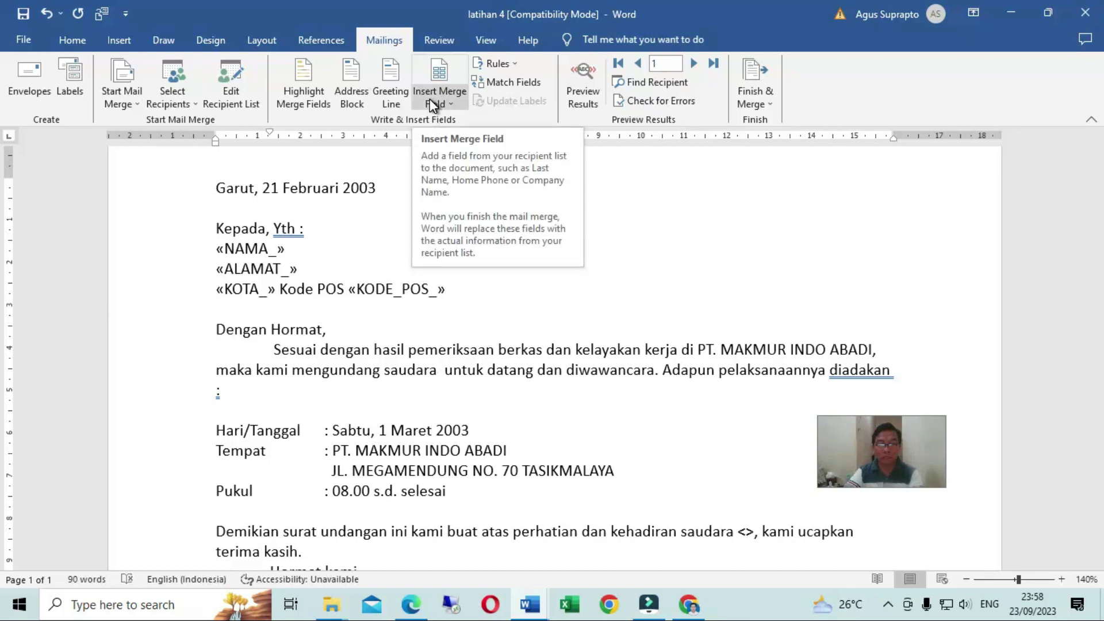
click(431, 103)
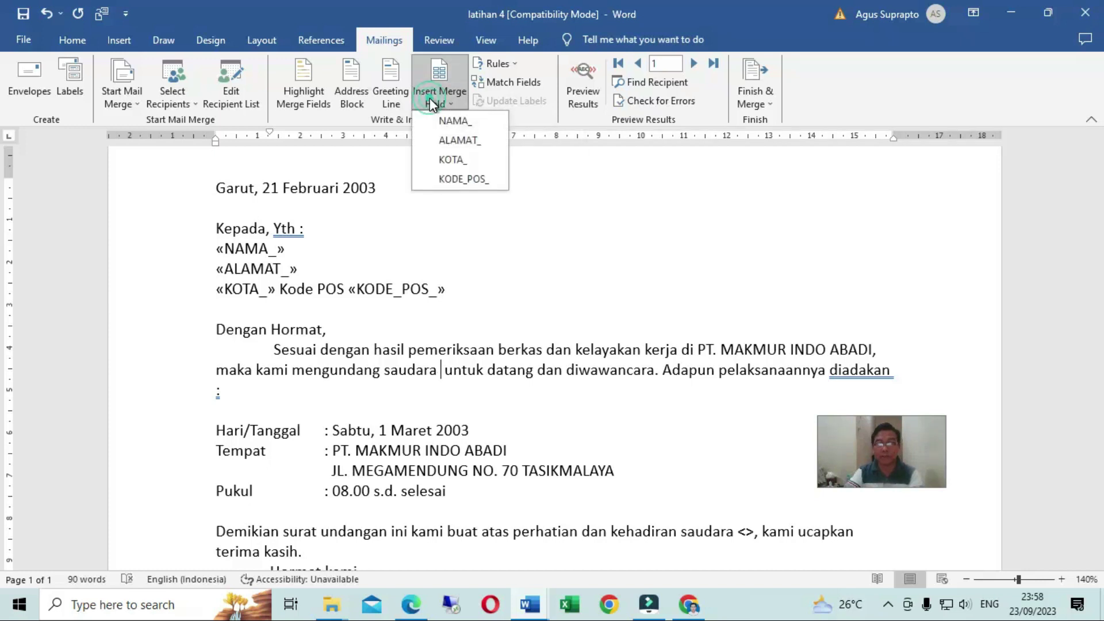
click(448, 121)
Replace the <> in the closing paragraph with the NAMA_ merge field.
scroll(507, 427, down, 1)
scroll(508, 431, down, 1)
scroll(510, 433, down, 1)
scroll(509, 433, down, 1)
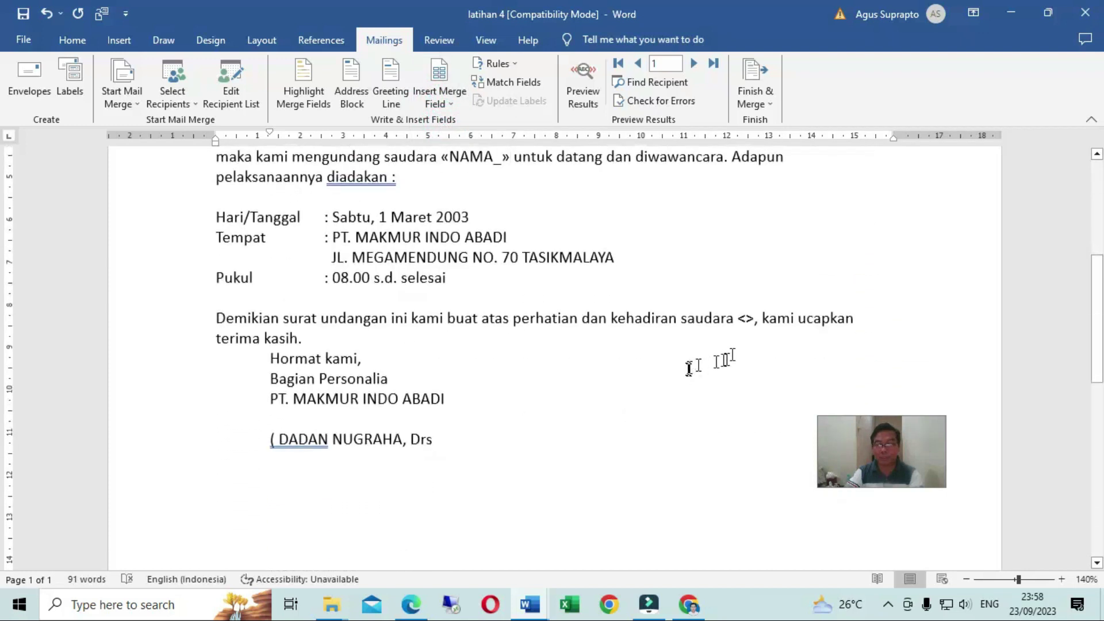
click(738, 320)
key(Delete)
key(Delete)
click(451, 106)
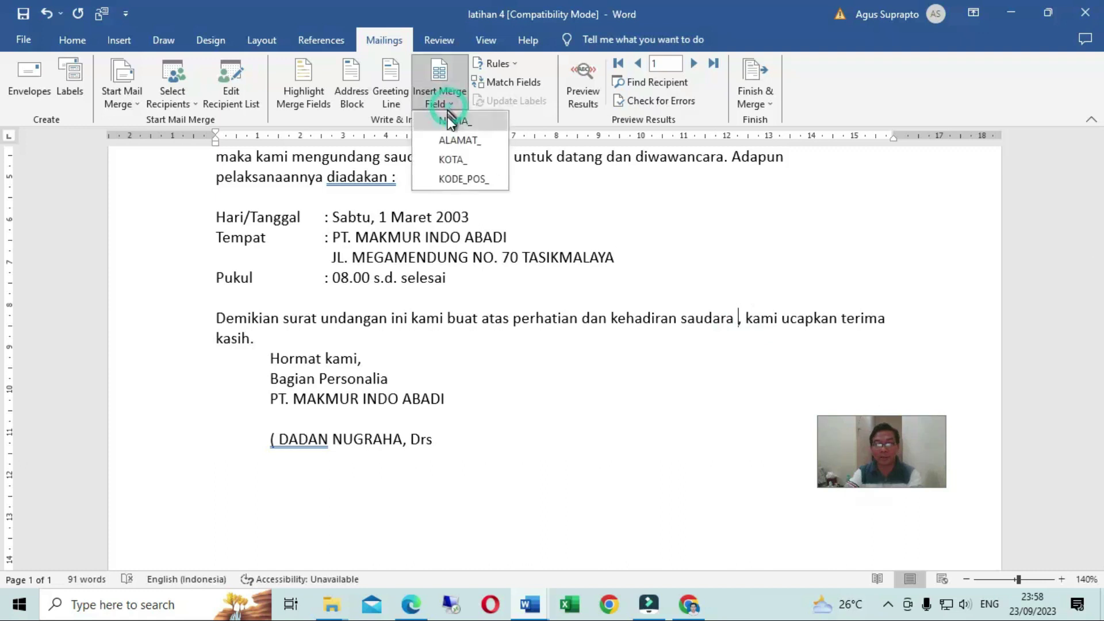
click(457, 158)
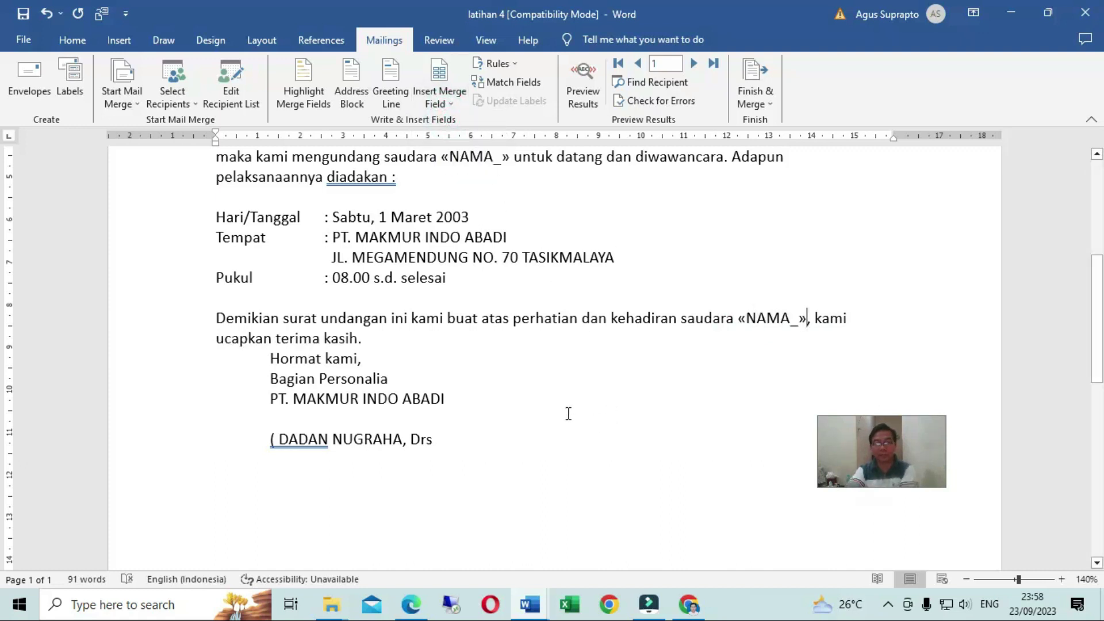
scroll(558, 403, up, 1)
scroll(557, 403, up, 1)
scroll(557, 400, up, 1)
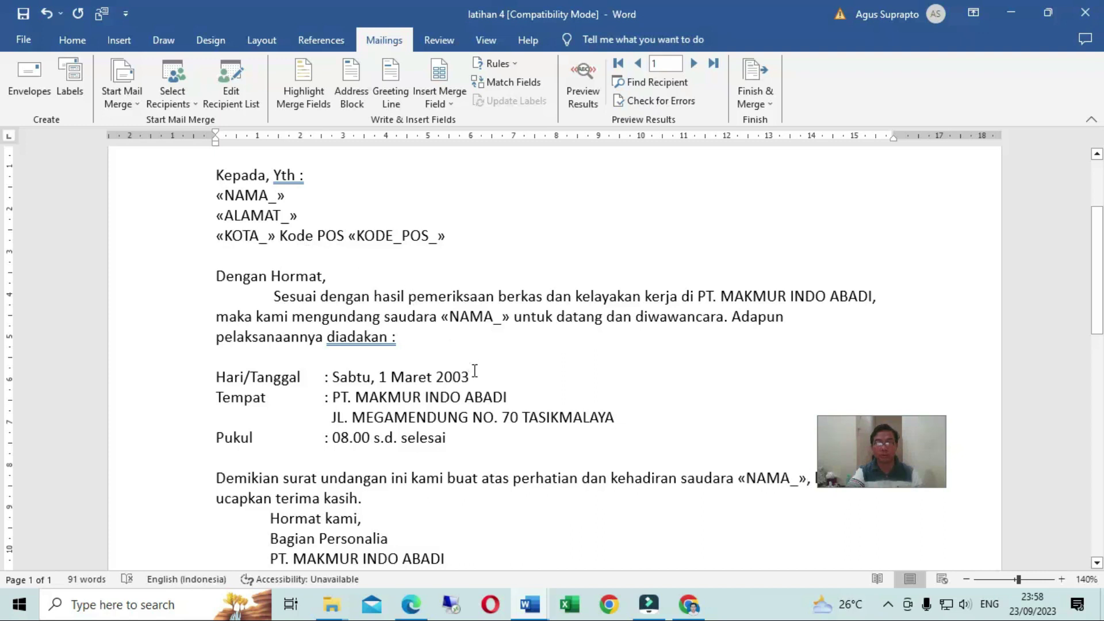
scroll(475, 371, up, 2)
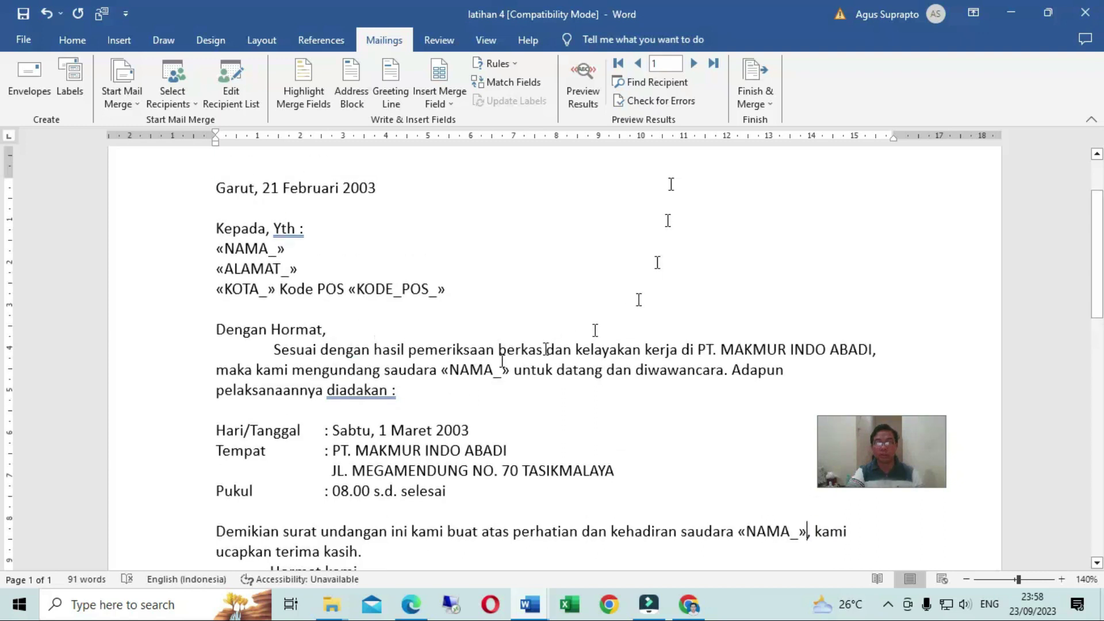
Turn on Preview Results and advance through the records to recipient 4.
click(588, 76)
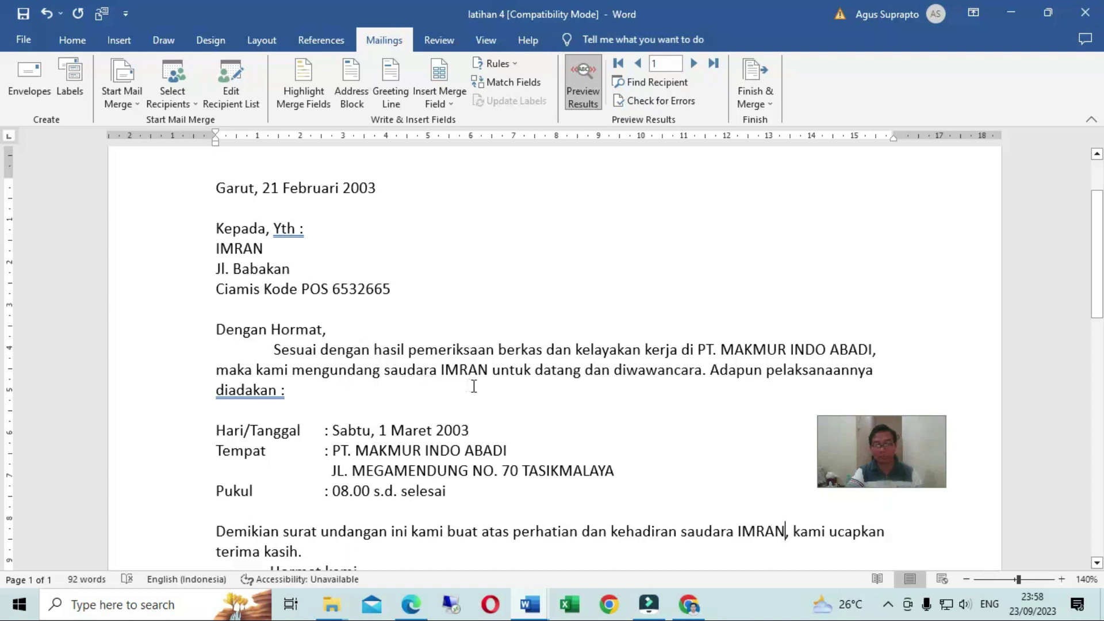
scroll(475, 396, down, 2)
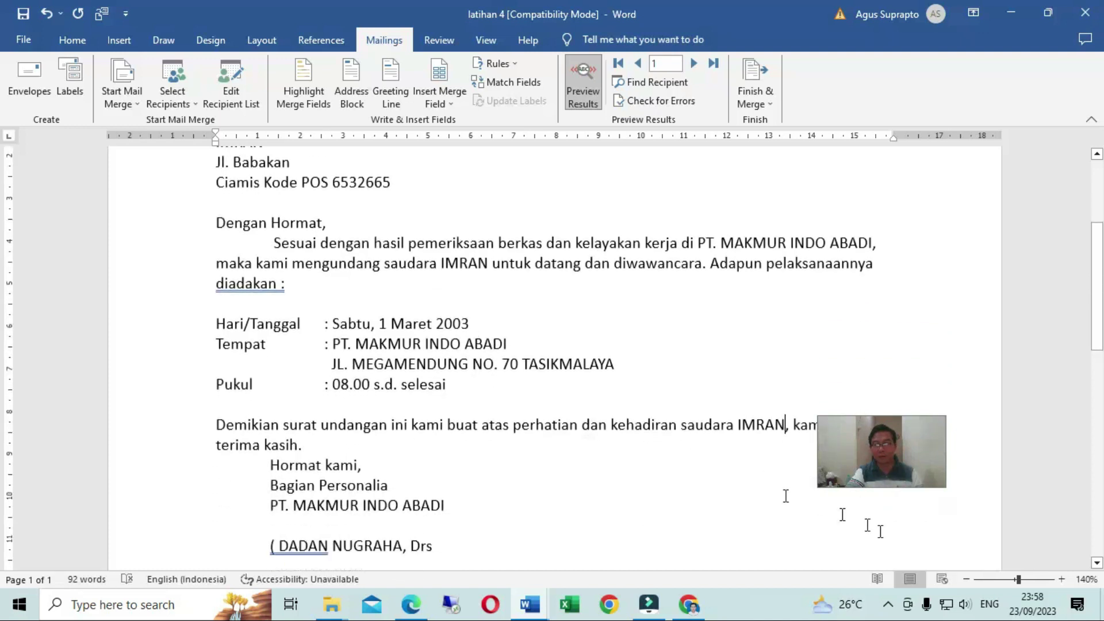
click(767, 428)
scroll(661, 403, up, 2)
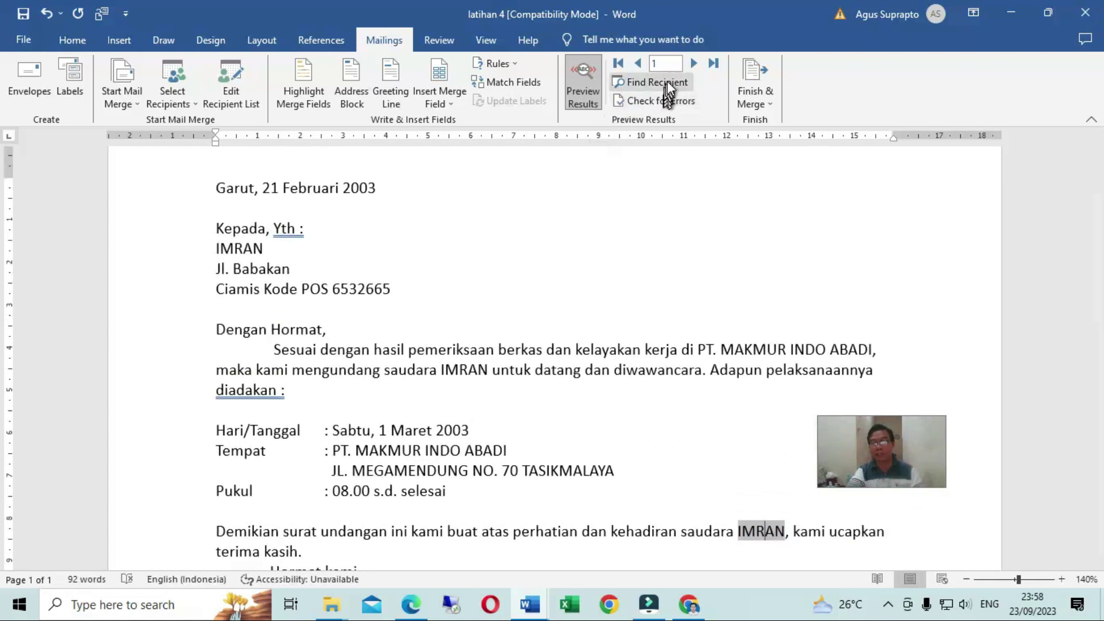
click(694, 64)
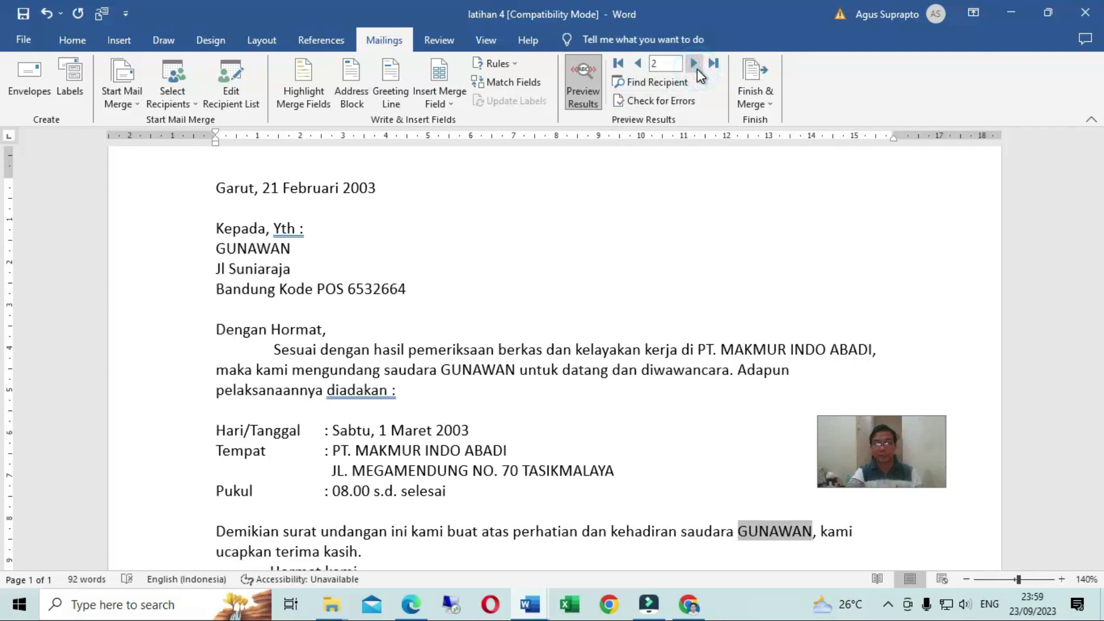
click(697, 68)
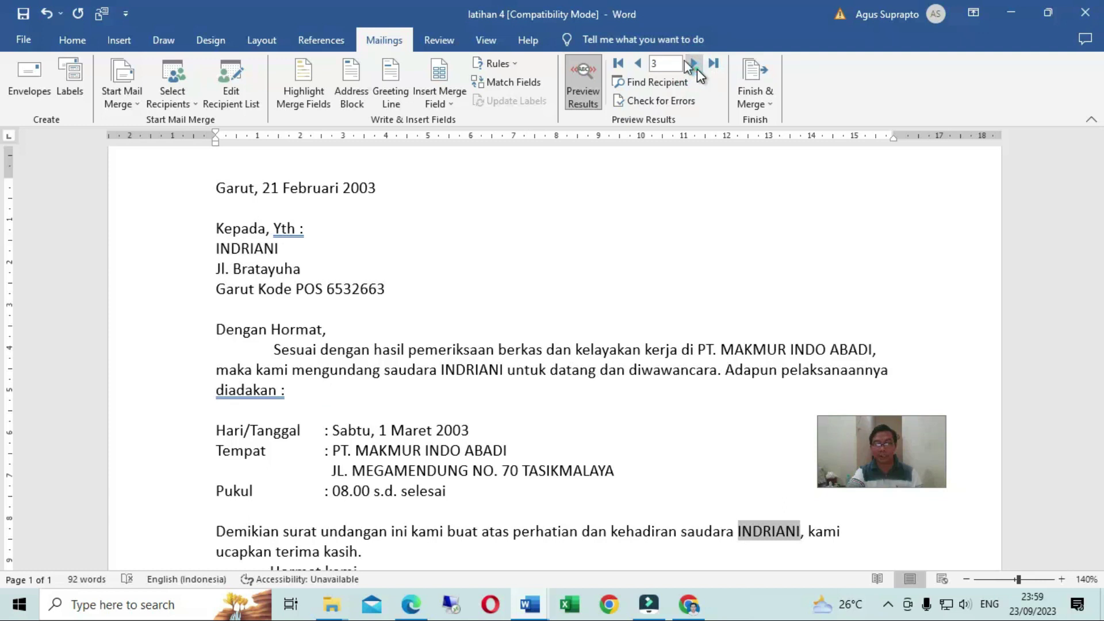
click(697, 68)
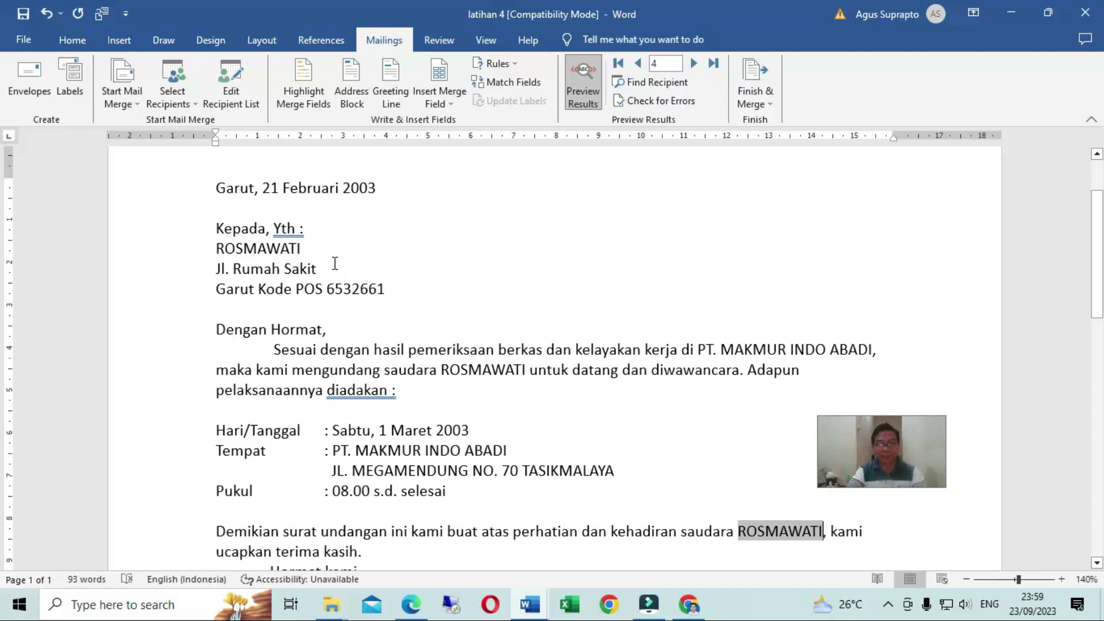
Inspect recipient 4's merged name and address throughout the letter.
drag(212, 247, 318, 253)
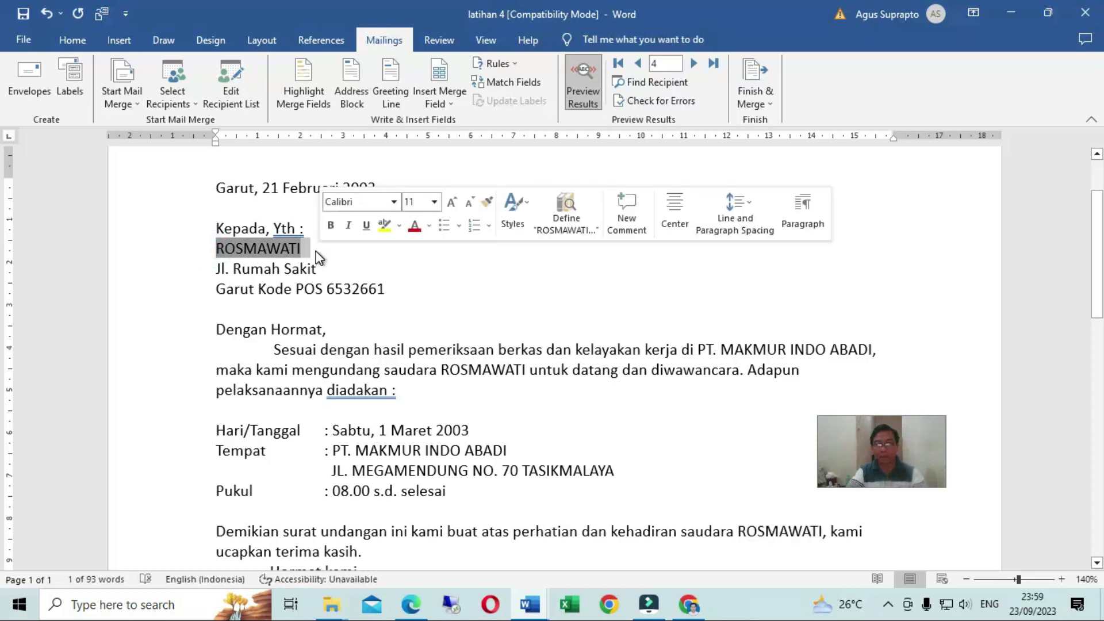
scroll(405, 394, down, 2)
scroll(410, 402, down, 2)
scroll(417, 411, down, 2)
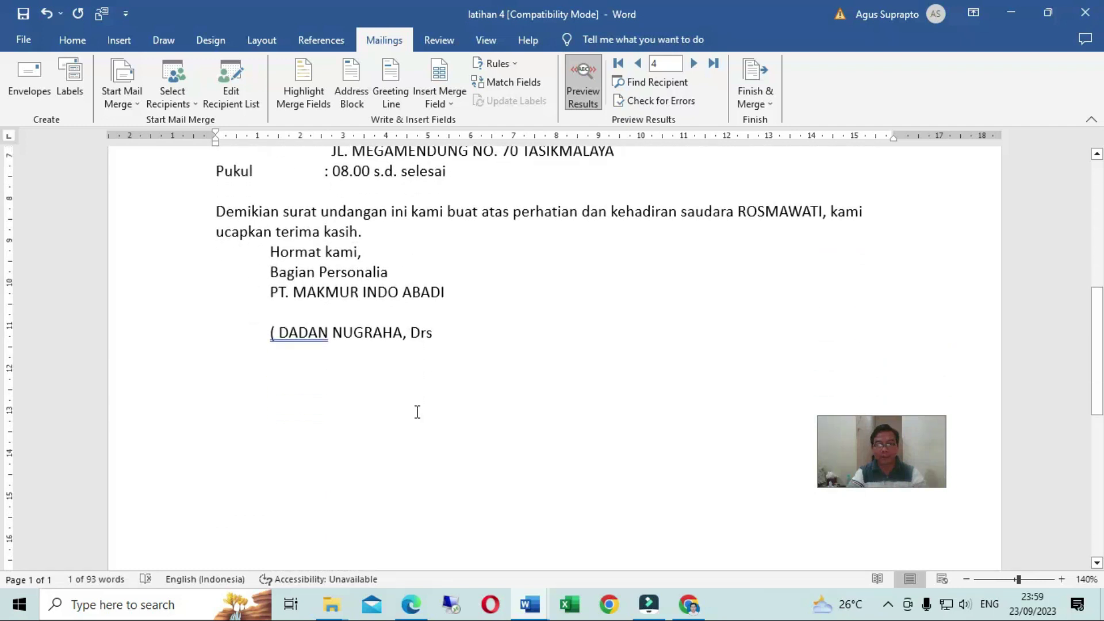
scroll(417, 411, up, 4)
scroll(417, 411, up, 1)
scroll(417, 411, up, 3)
scroll(417, 412, up, 1)
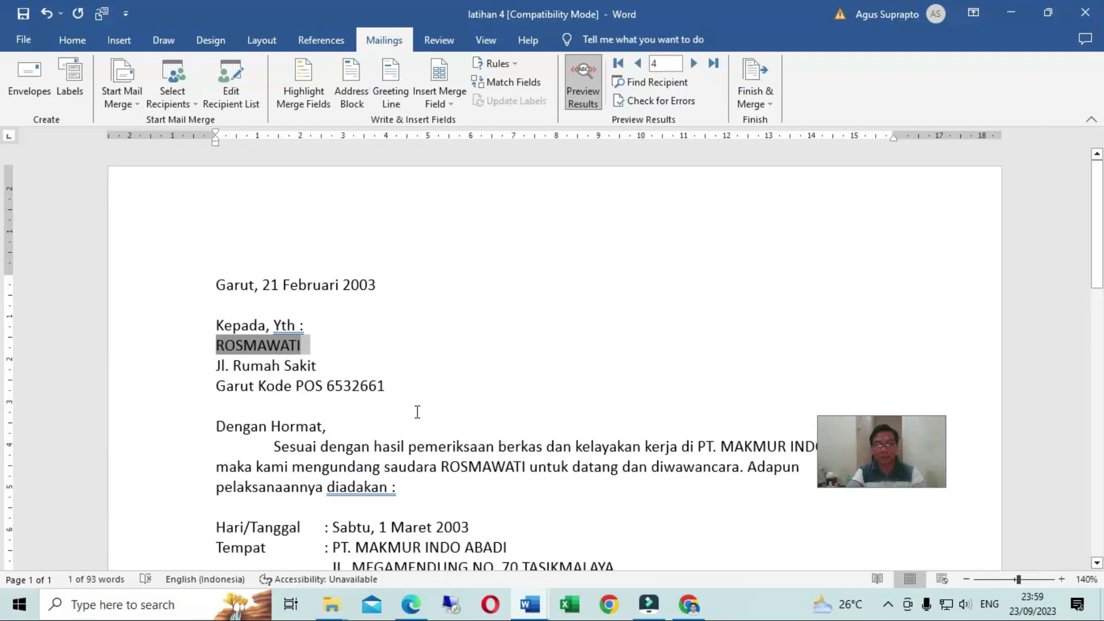
scroll(417, 411, down, 6)
scroll(418, 411, down, 6)
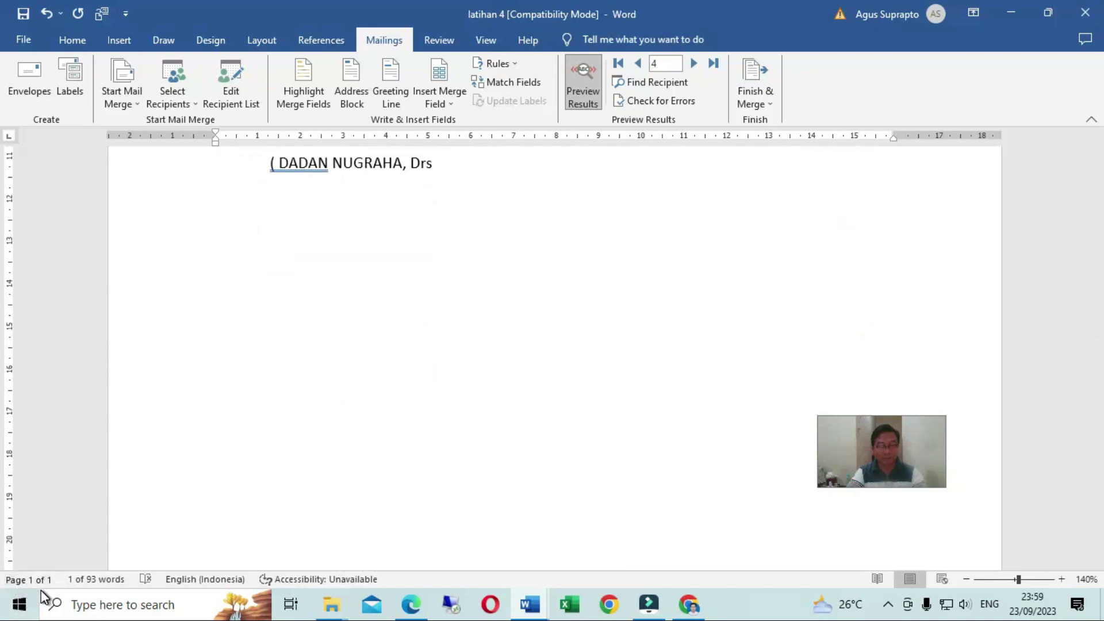
scroll(675, 499, up, 3)
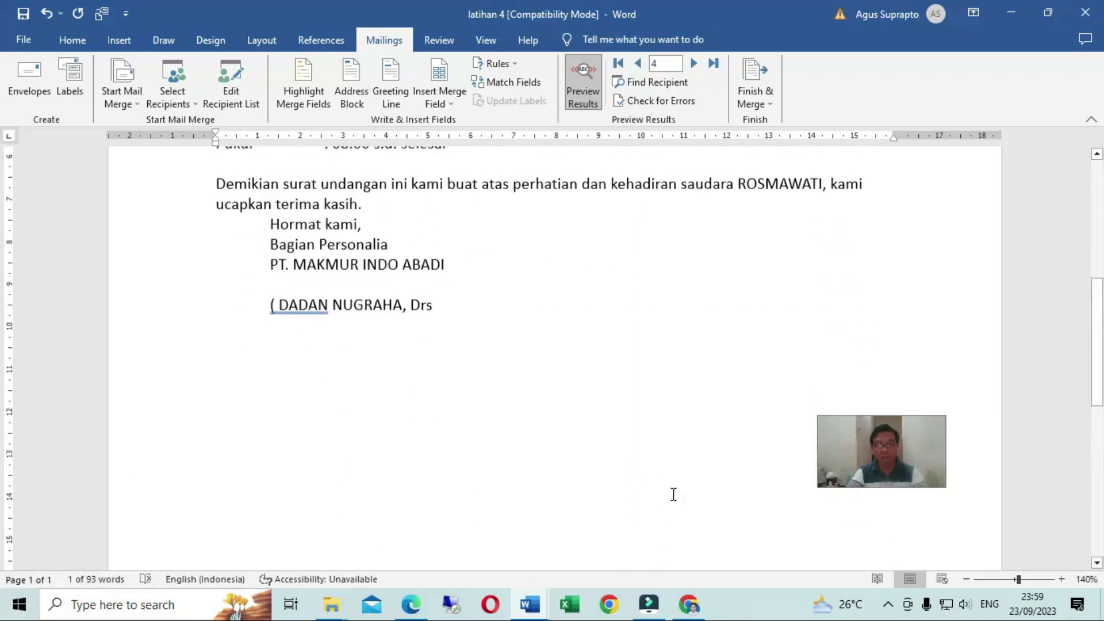
scroll(674, 495, up, 5)
scroll(673, 494, up, 3)
scroll(673, 494, down, 4)
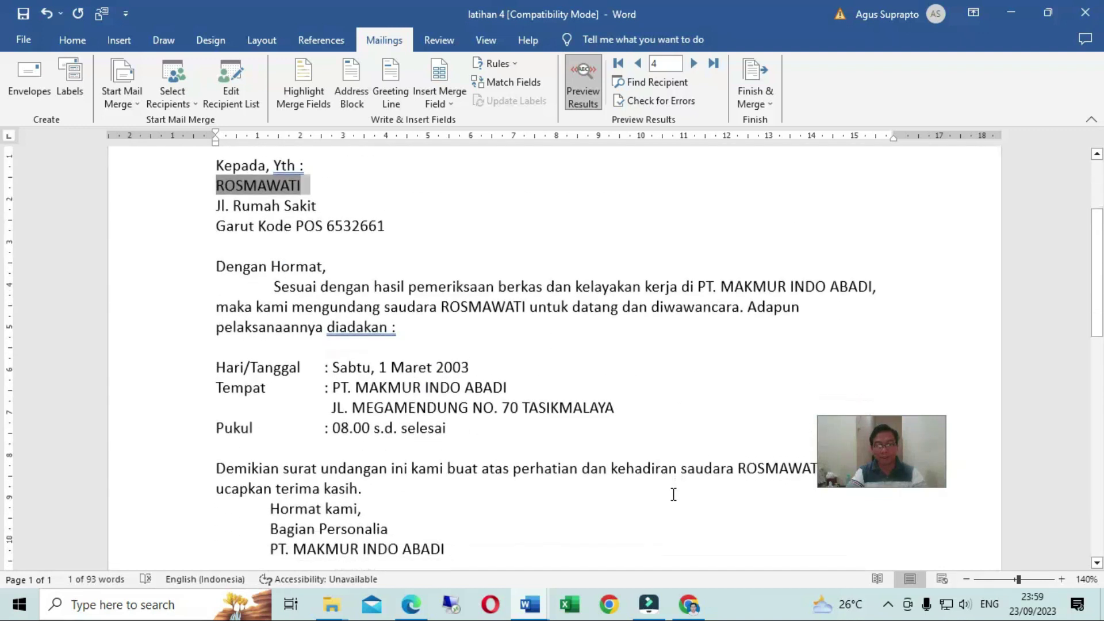
scroll(673, 495, down, 1)
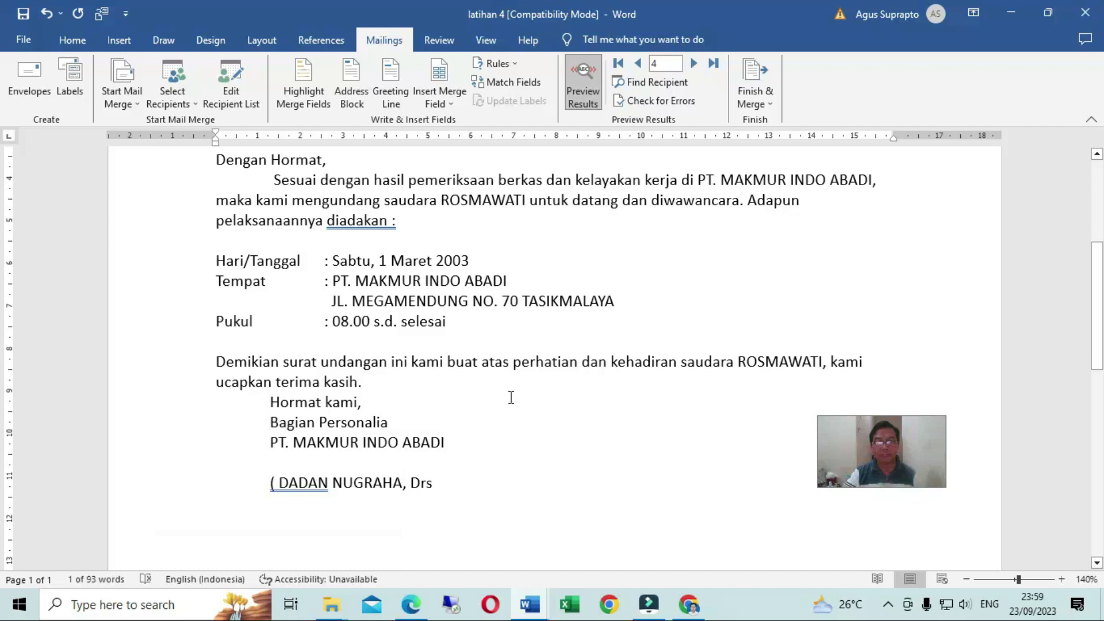
scroll(511, 397, up, 2)
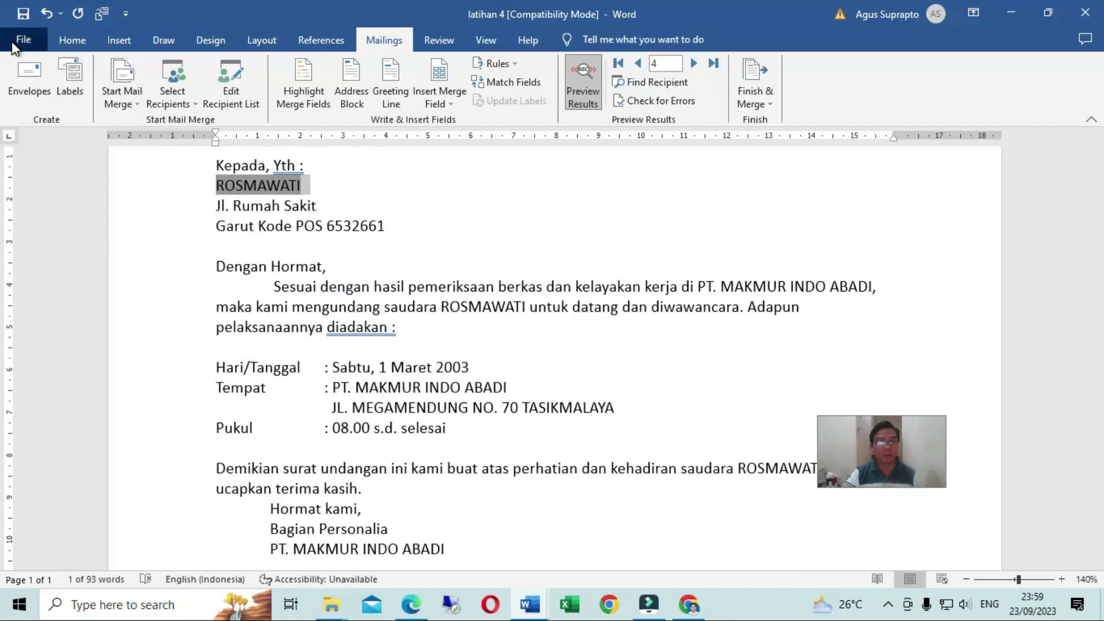
Check the merged letter in the File > Print preview, then return to the document.
click(17, 42)
click(49, 353)
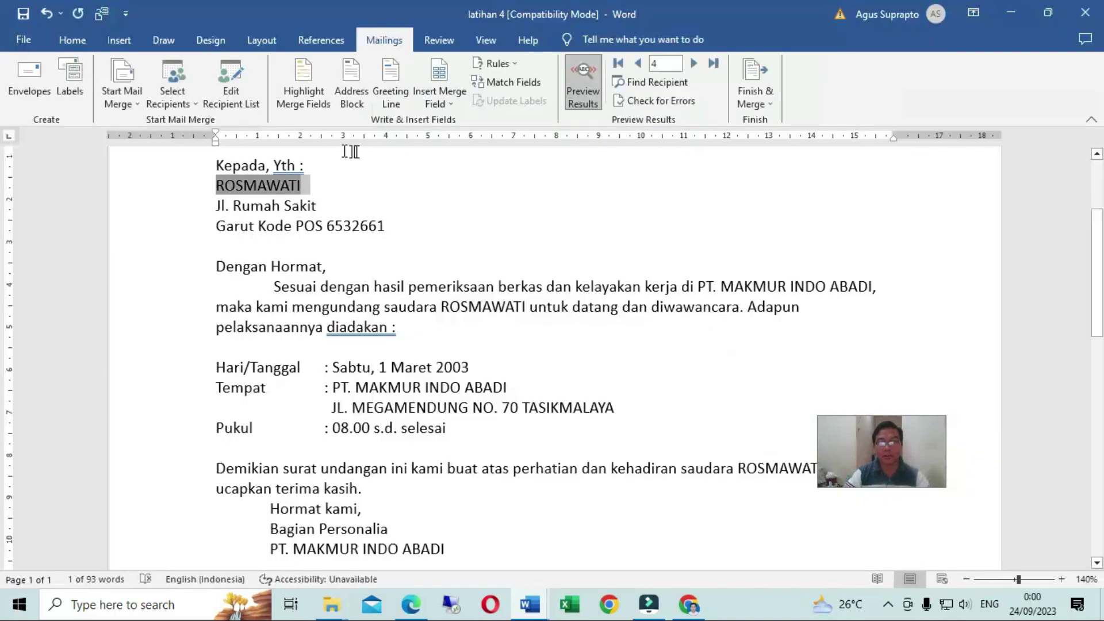
click(383, 205)
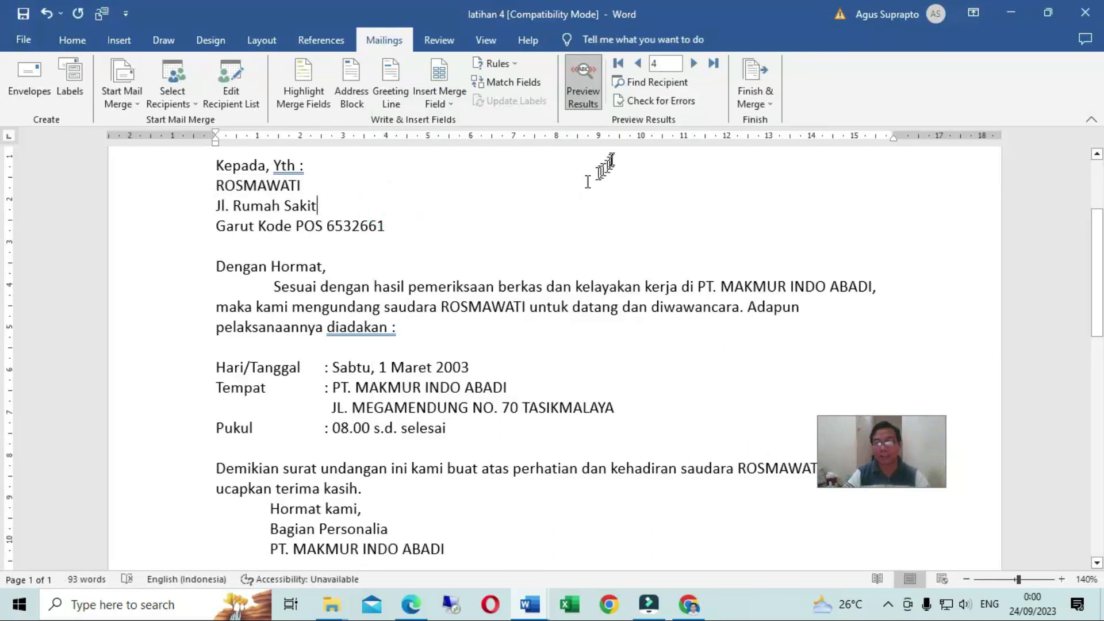
click(766, 106)
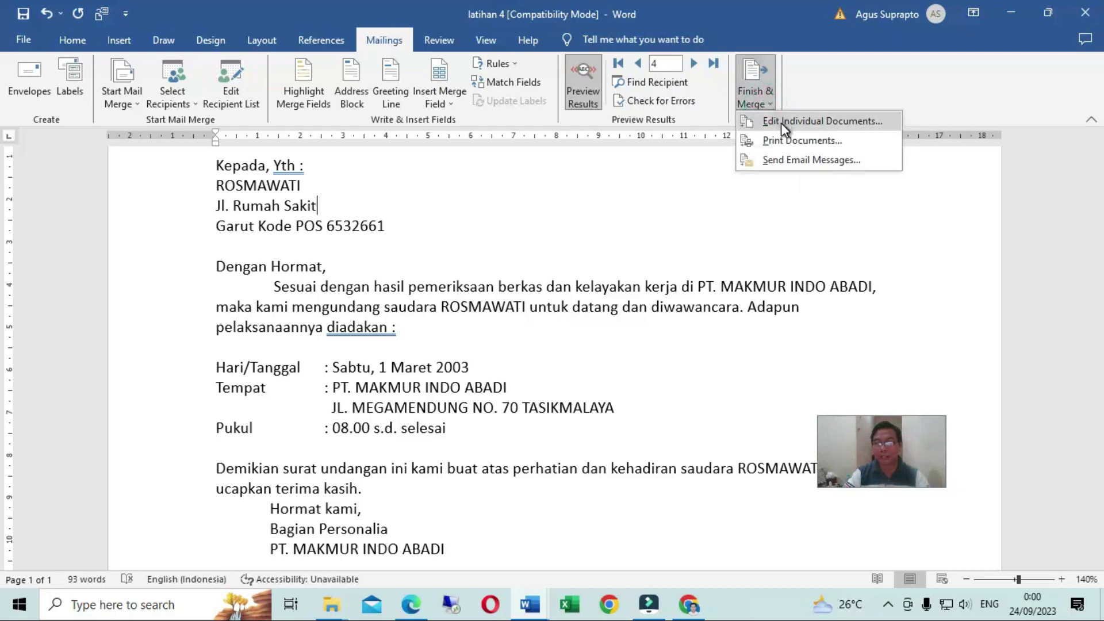
Merge all records as individual letters into the new five-page document Letters1.
click(781, 123)
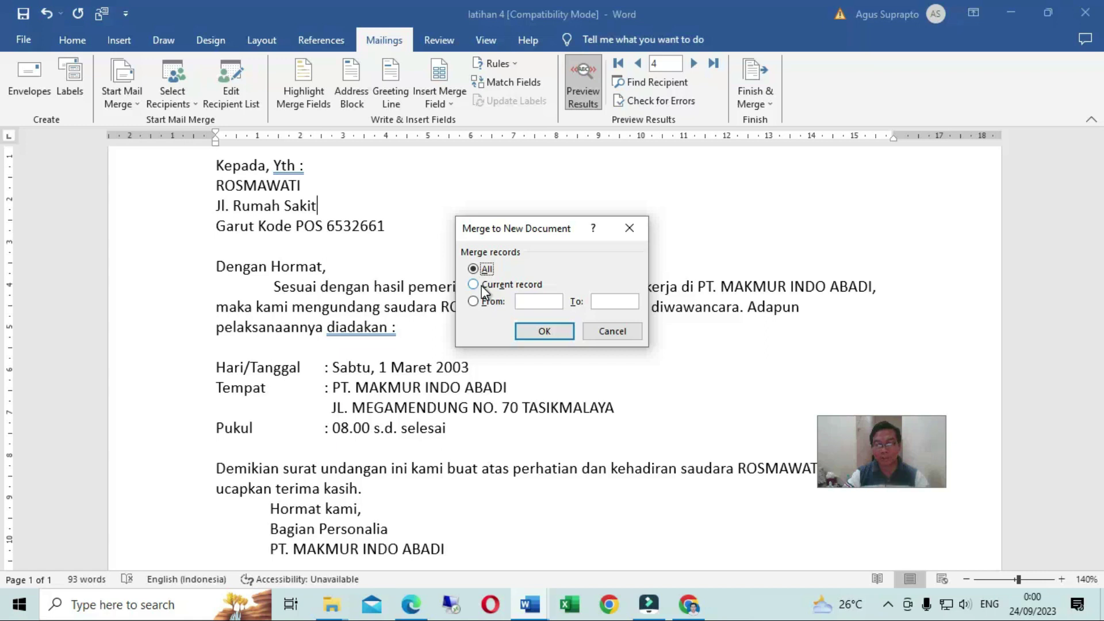
click(523, 303)
key(F1)
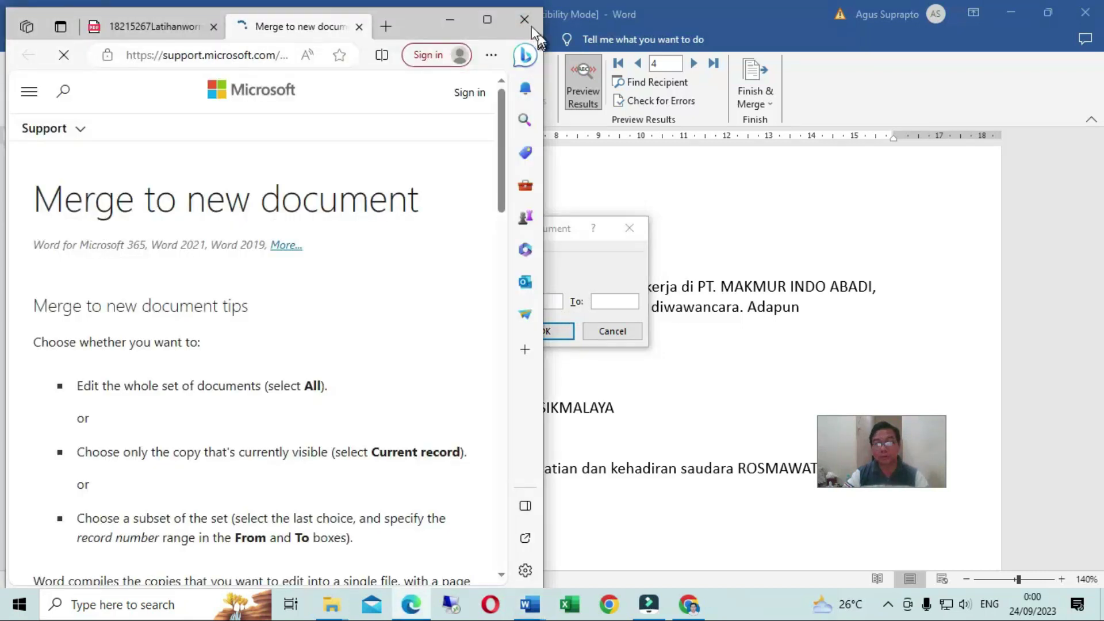
click(521, 13)
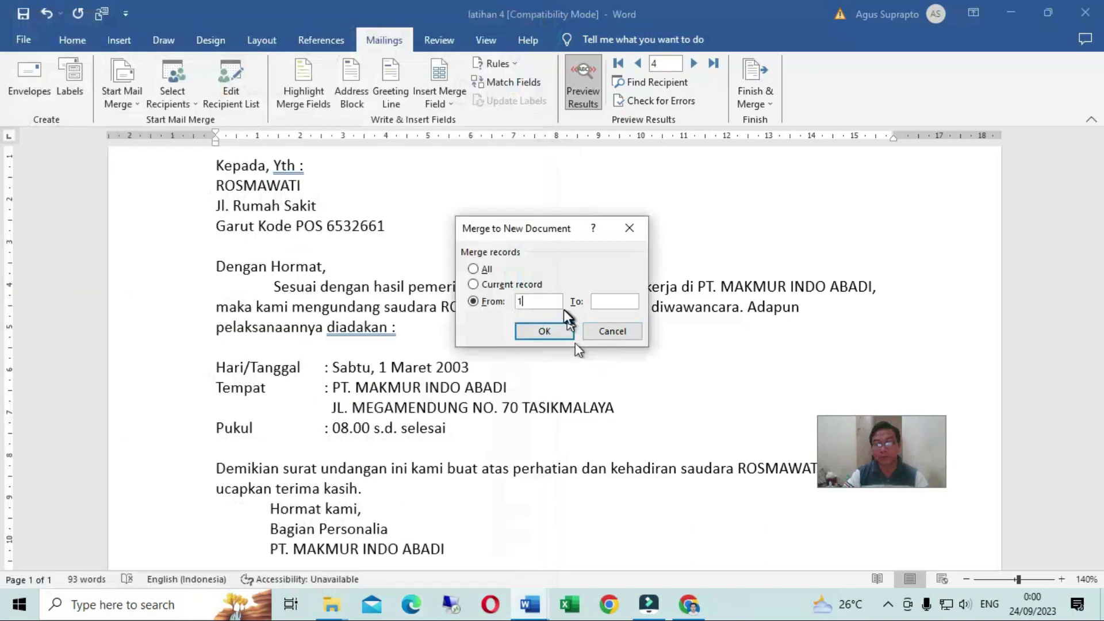
click(607, 305)
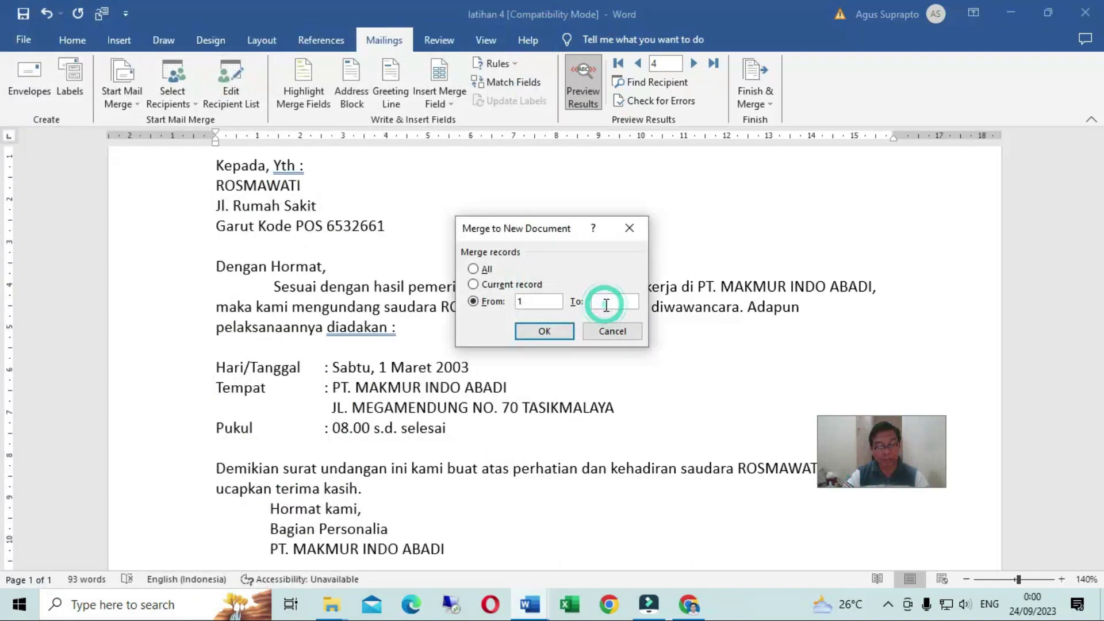
text(3)
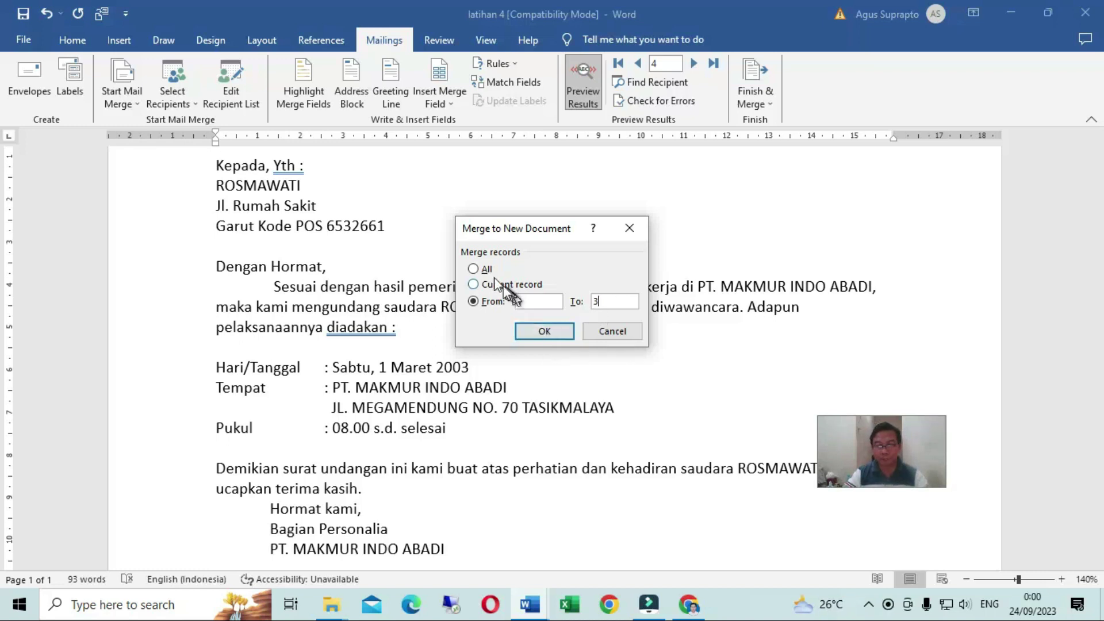
click(472, 269)
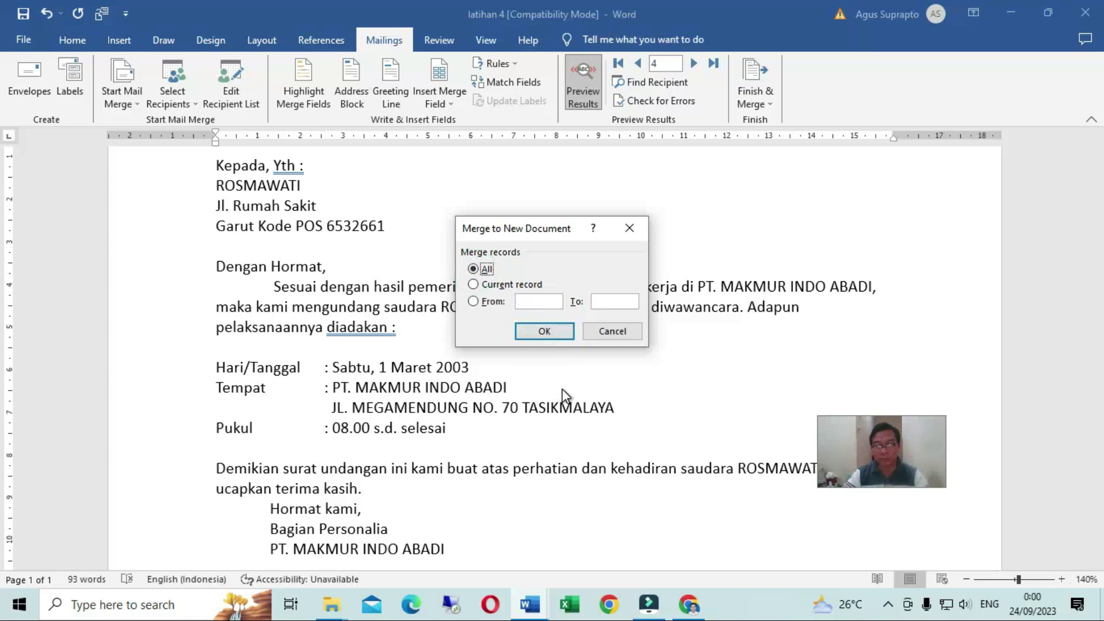
click(544, 331)
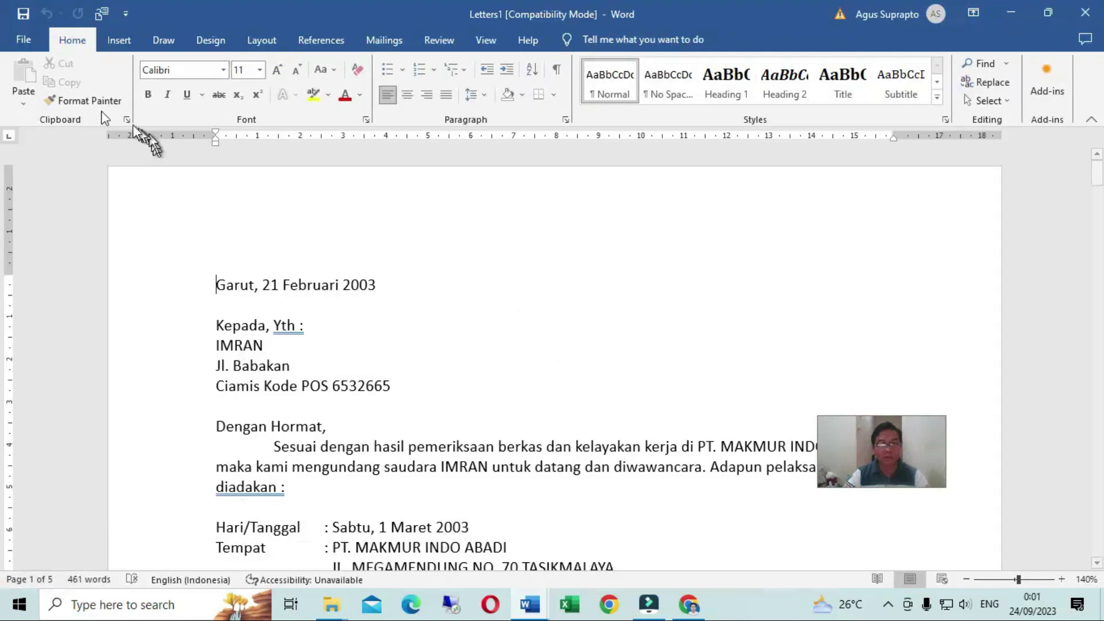
click(26, 40)
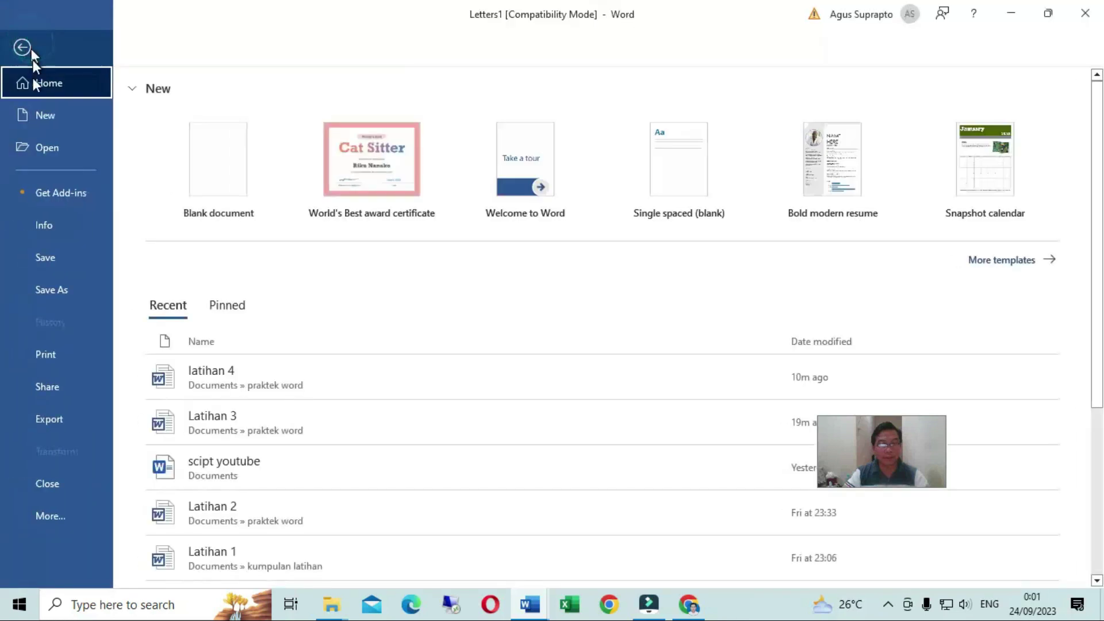
click(50, 360)
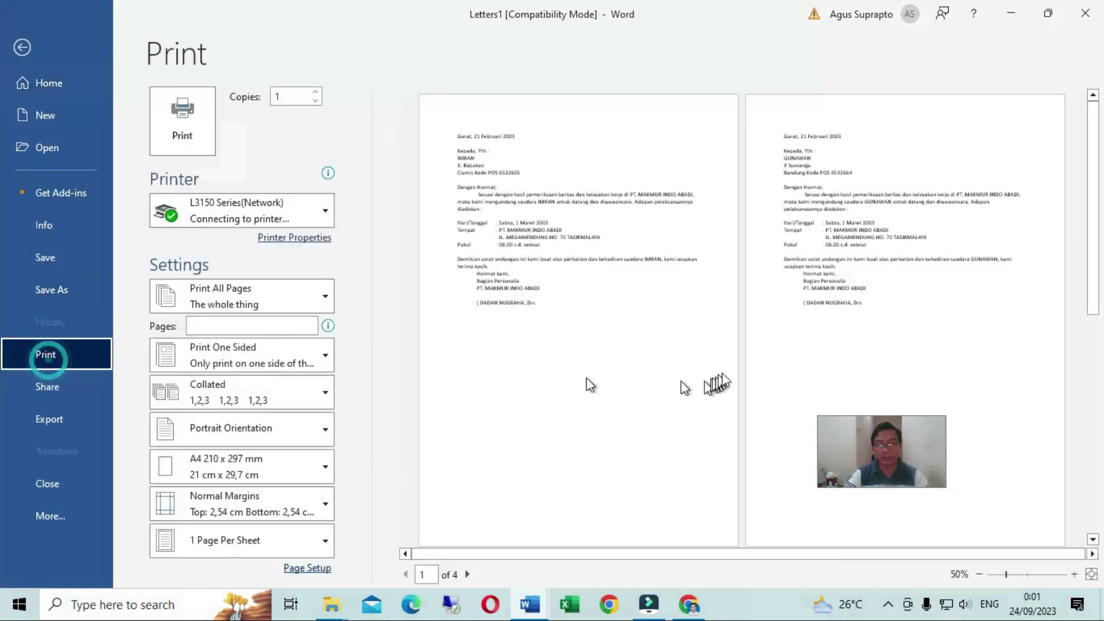
click(468, 574)
click(468, 574)
click(468, 574)
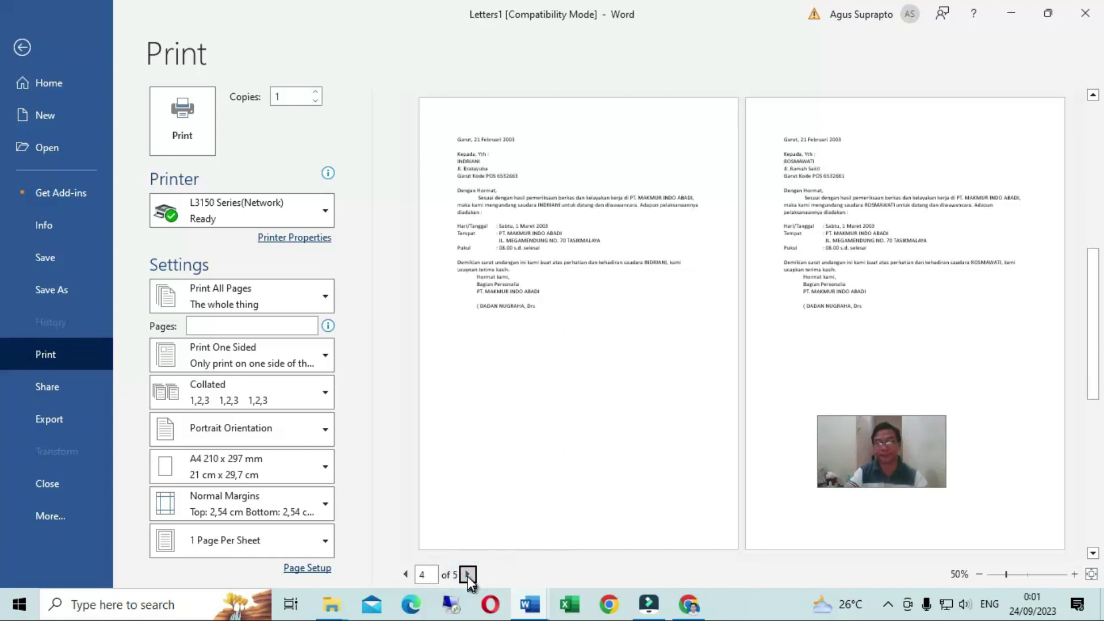
key(Escape)
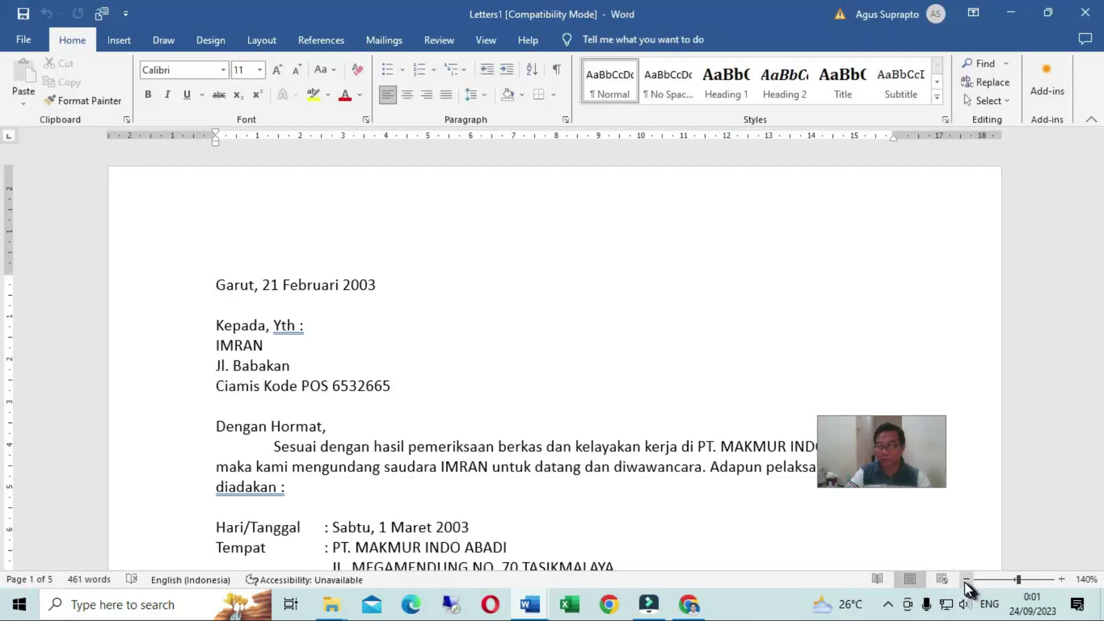
click(964, 579)
click(964, 579)
click(964, 579)
click(964, 578)
click(964, 578)
click(964, 579)
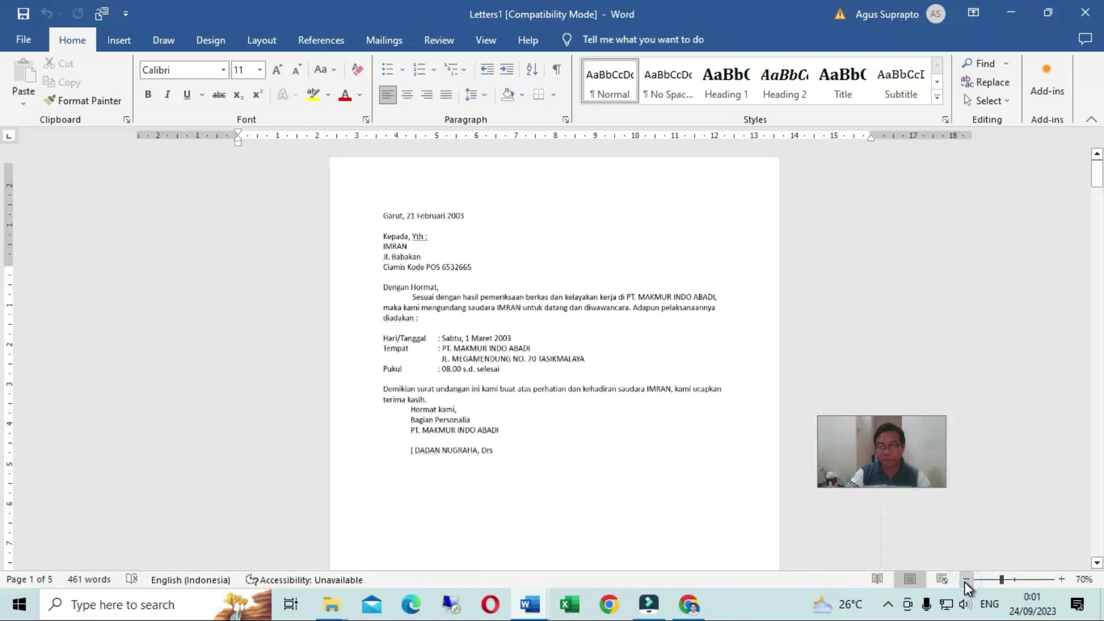
click(966, 579)
click(966, 578)
click(966, 579)
click(966, 579)
click(966, 579)
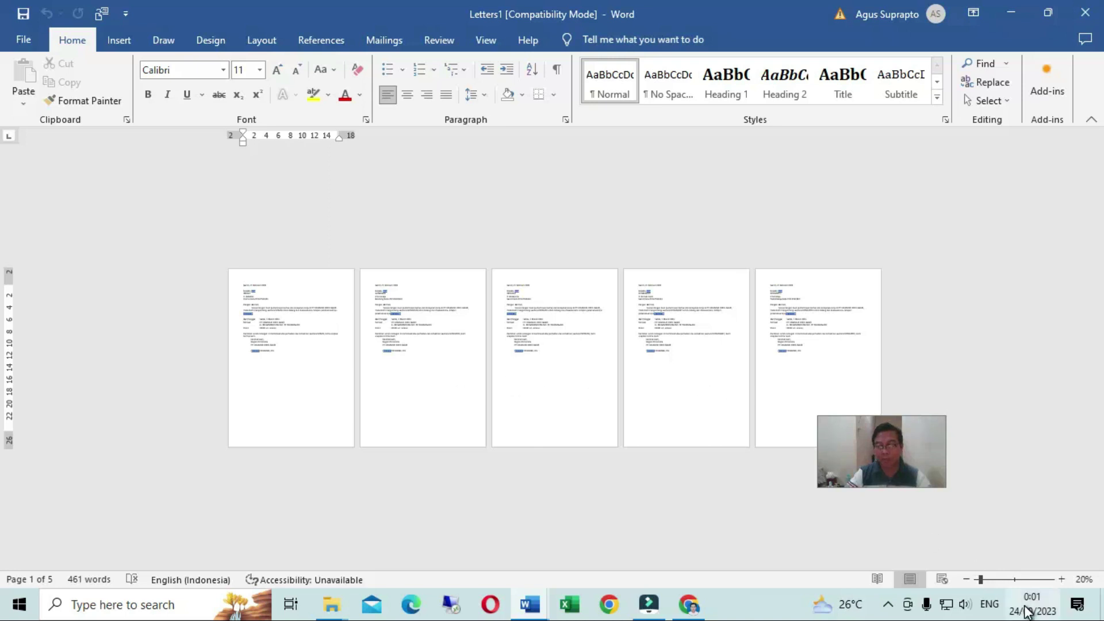
click(1061, 578)
click(1061, 579)
click(1062, 579)
click(1061, 578)
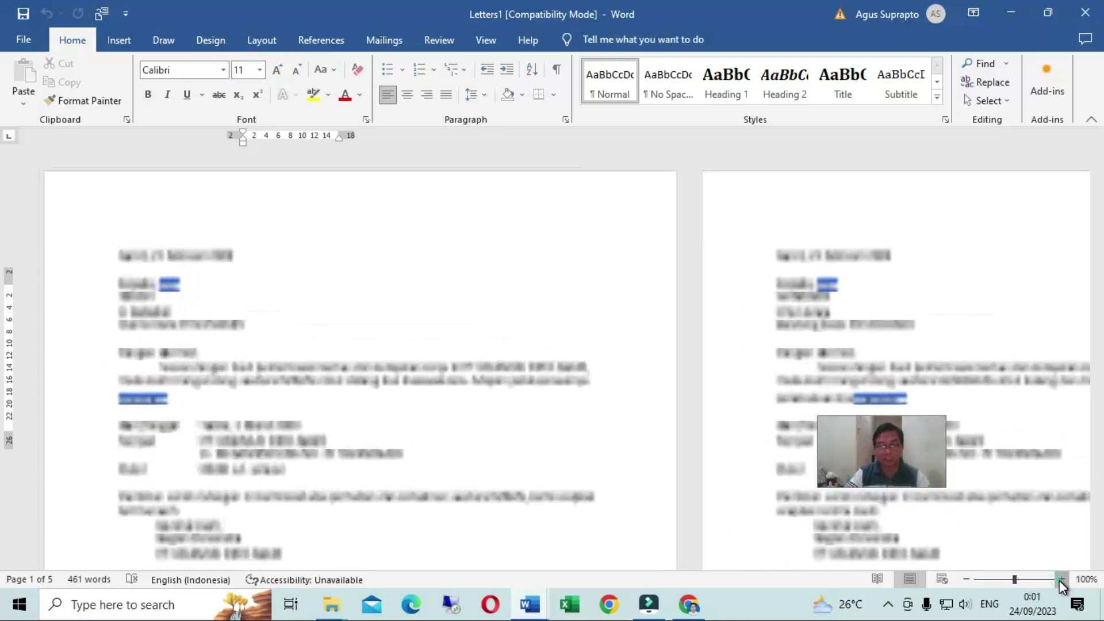
click(381, 303)
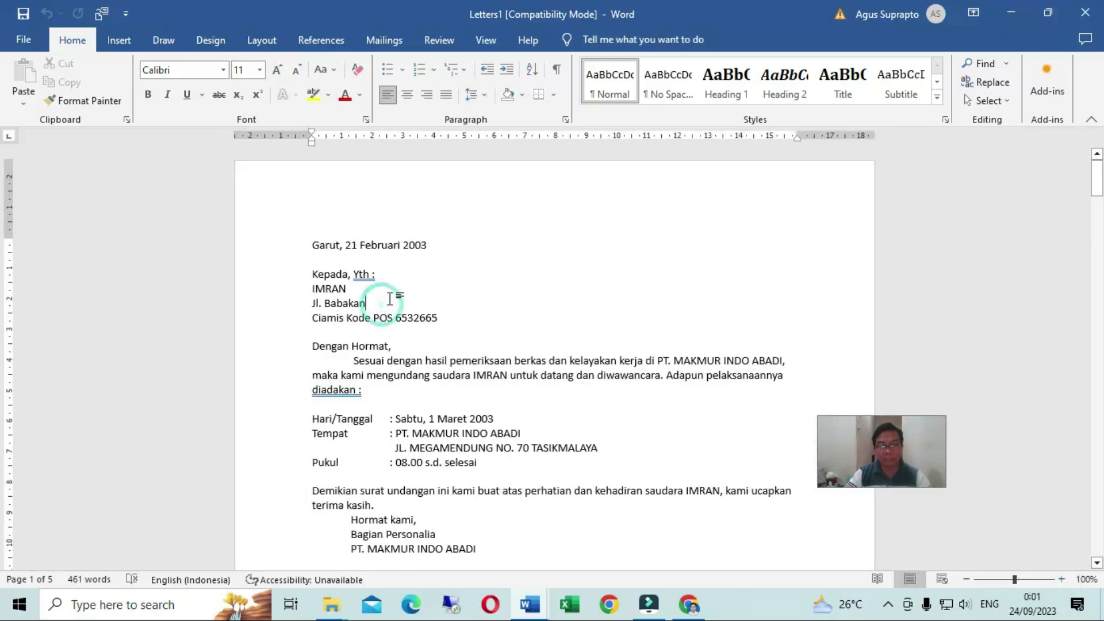
scroll(390, 298, down, 3)
scroll(390, 298, down, 4)
scroll(390, 299, down, 6)
scroll(391, 299, down, 2)
scroll(391, 300, down, 5)
scroll(390, 300, down, 3)
scroll(391, 300, down, 3)
scroll(391, 299, down, 3)
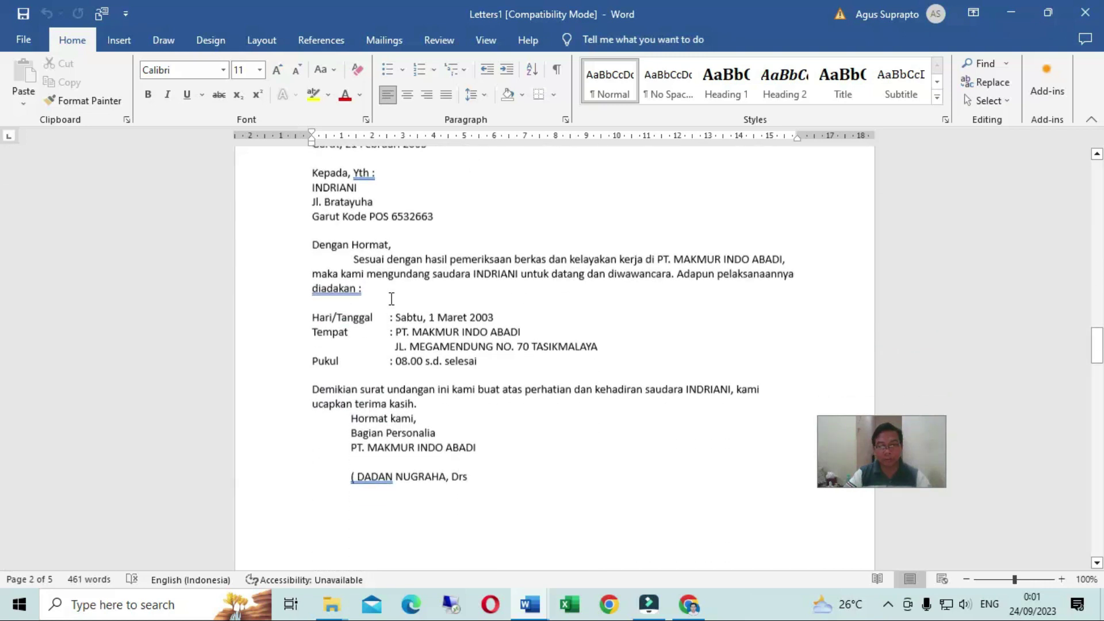
scroll(391, 299, down, 6)
scroll(390, 298, down, 5)
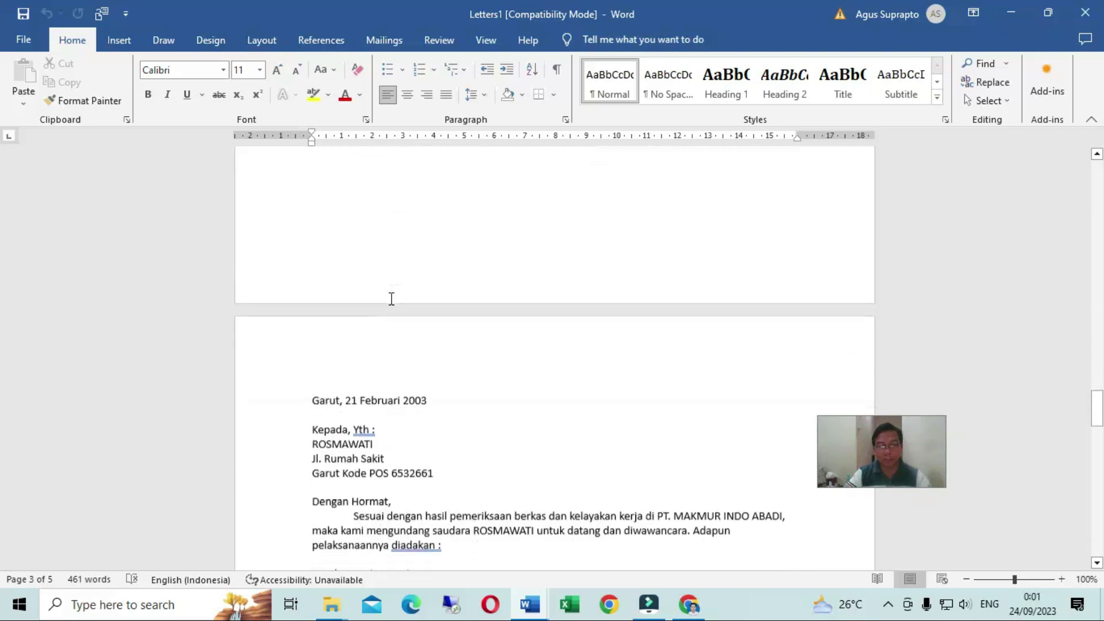
scroll(390, 299, down, 3)
scroll(391, 296, down, 2)
scroll(391, 297, down, 6)
scroll(391, 299, down, 2)
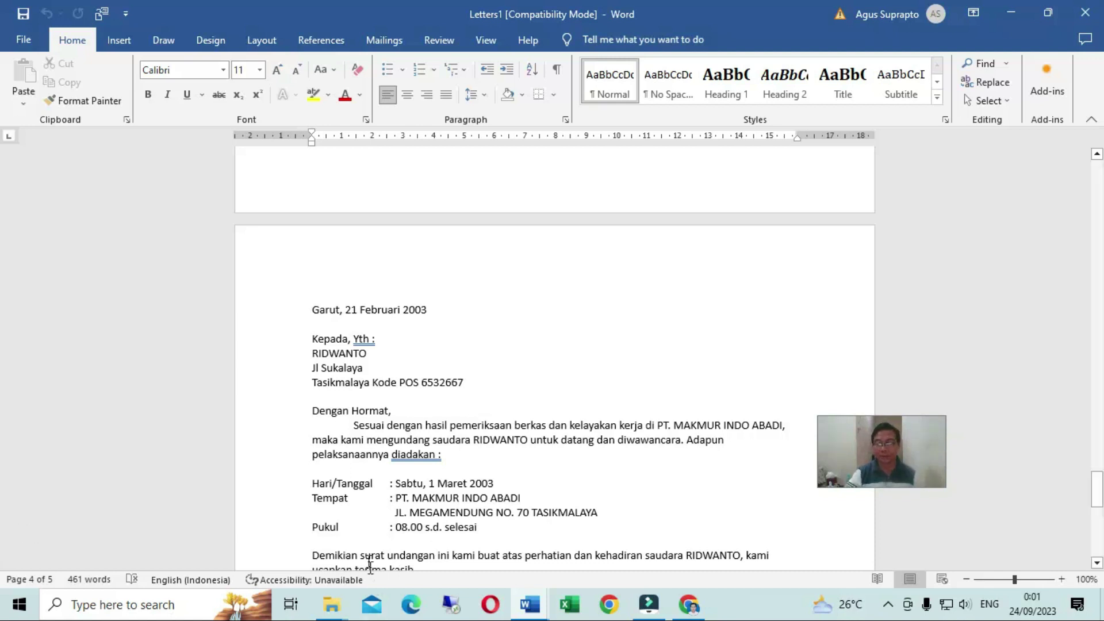
click(832, 461)
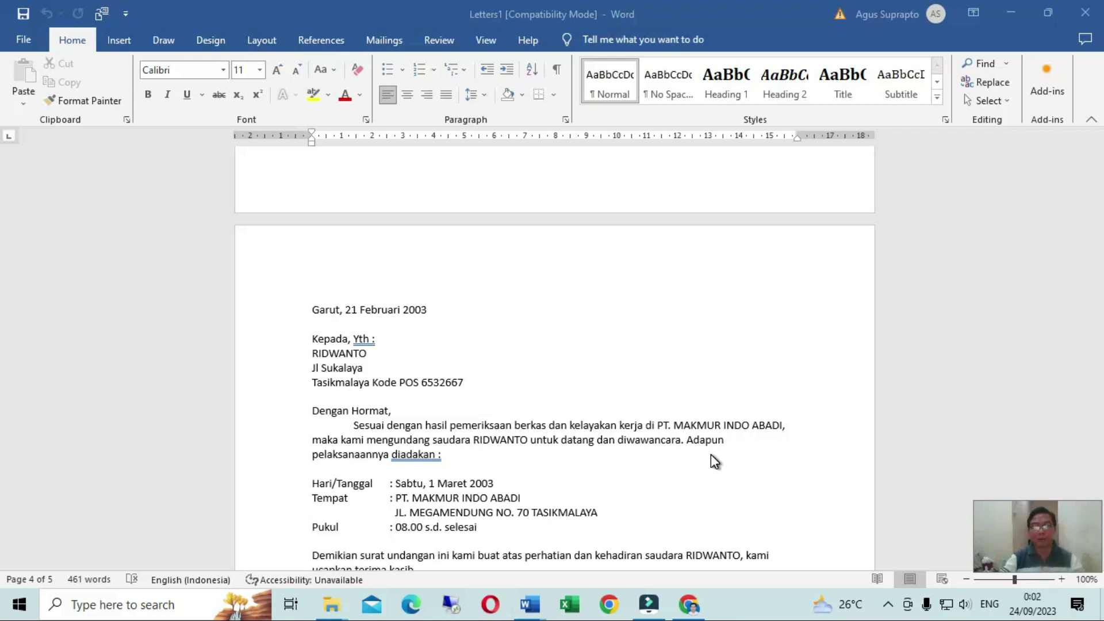
scroll(456, 431, down, 3)
scroll(457, 430, down, 4)
scroll(456, 425, up, 5)
scroll(455, 417, up, 9)
scroll(457, 418, up, 3)
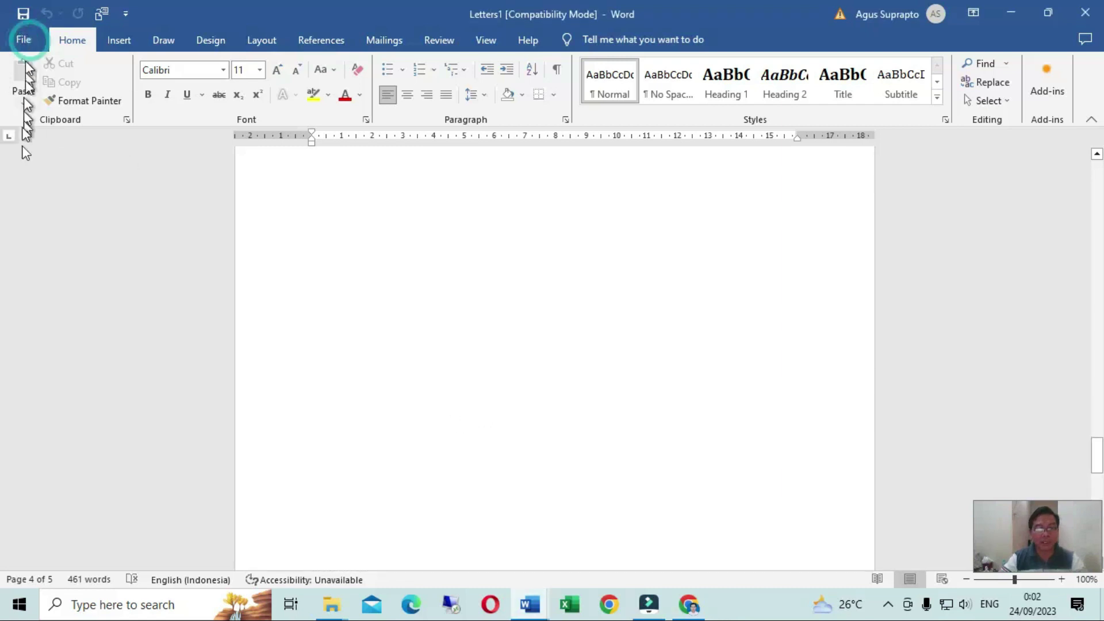
Preview the merged letters in Print view, then return to the document.
click(29, 39)
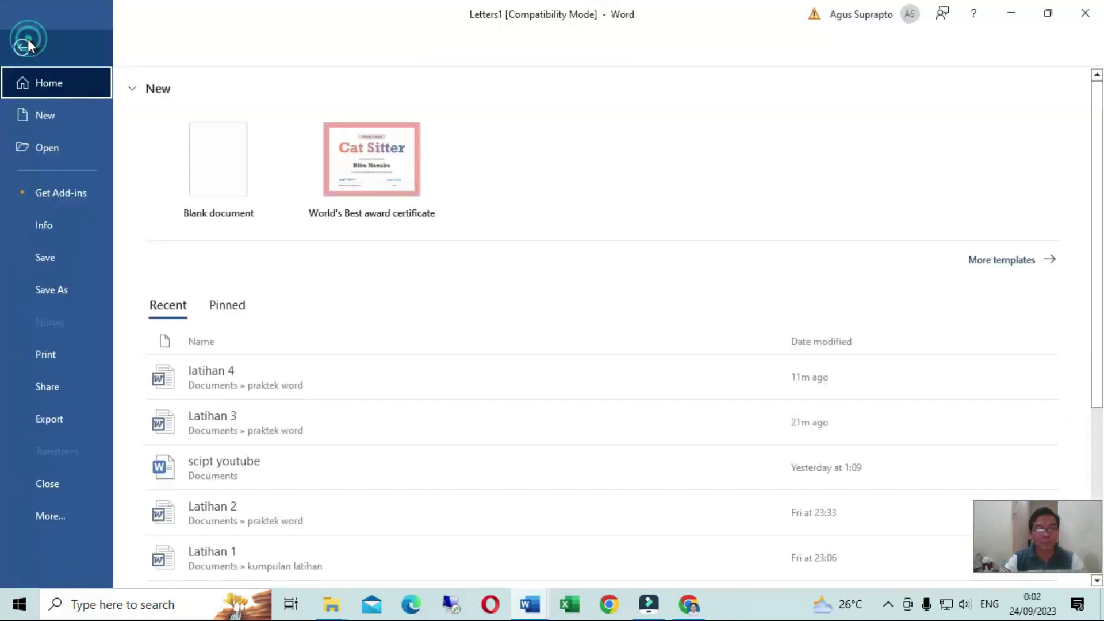
click(64, 357)
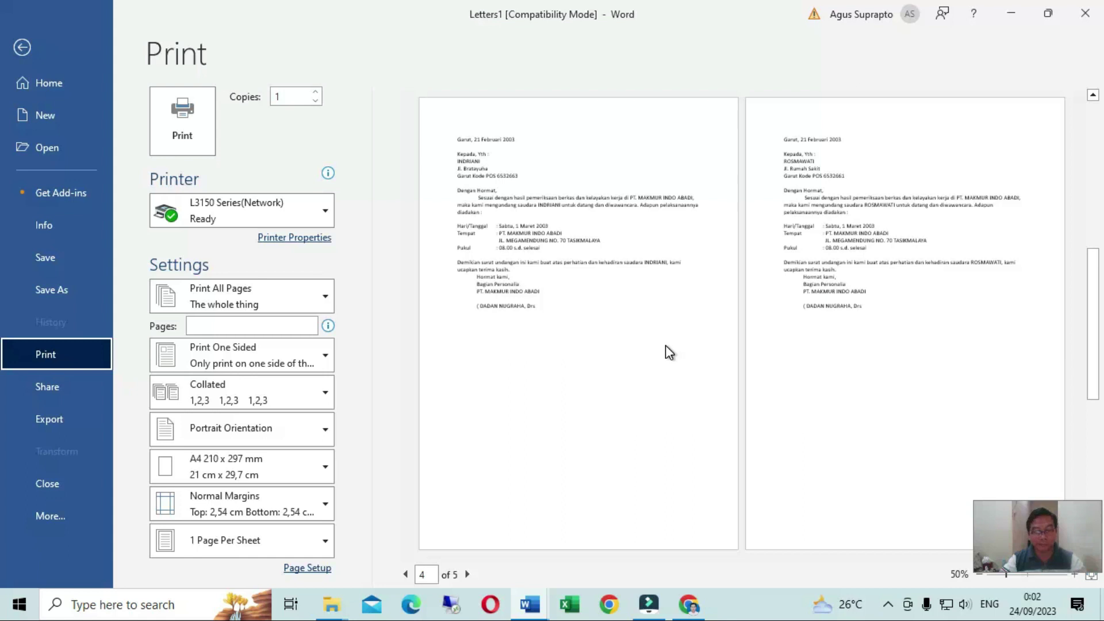
key(Escape)
scroll(513, 349, up, 3)
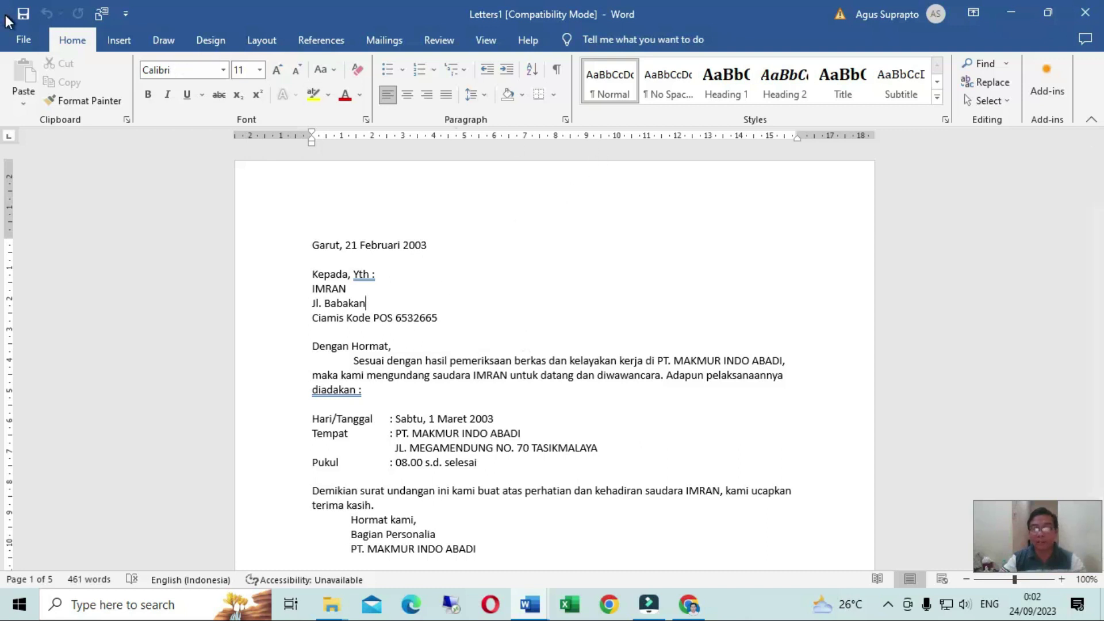
Save the letters as 'Hasil latihan 4' in praktek word as a Word 97-2003 Document.
click(23, 39)
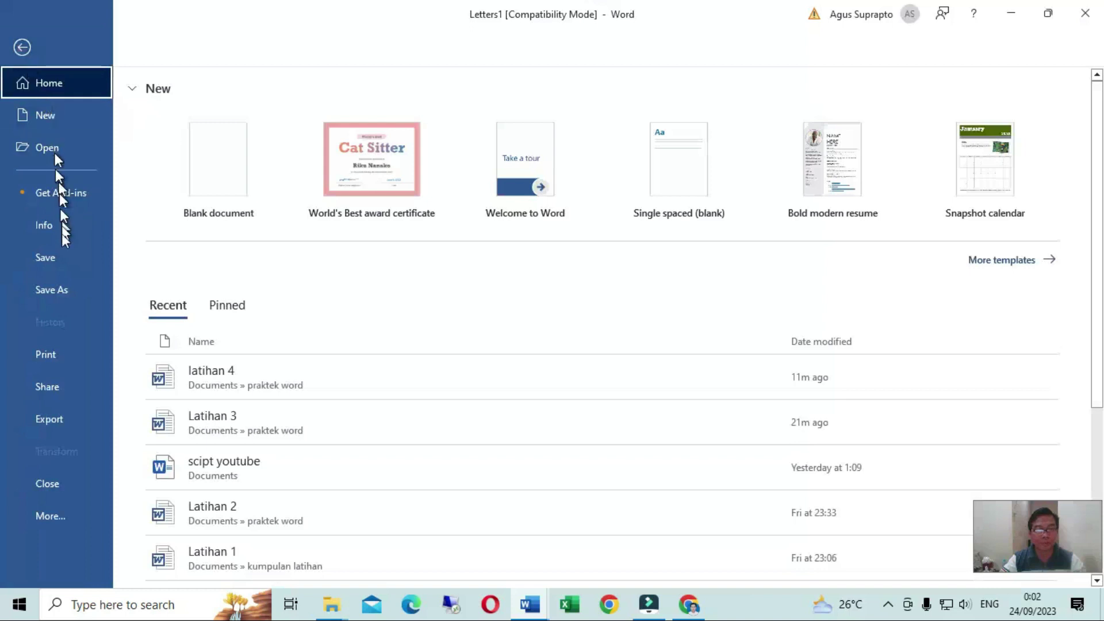
click(69, 288)
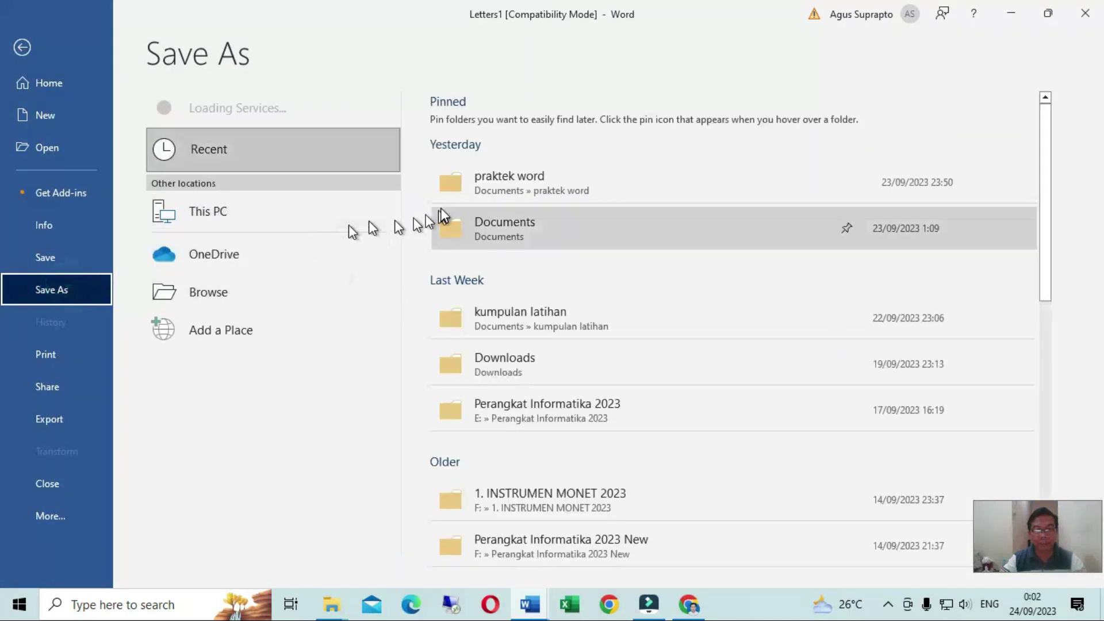
click(463, 187)
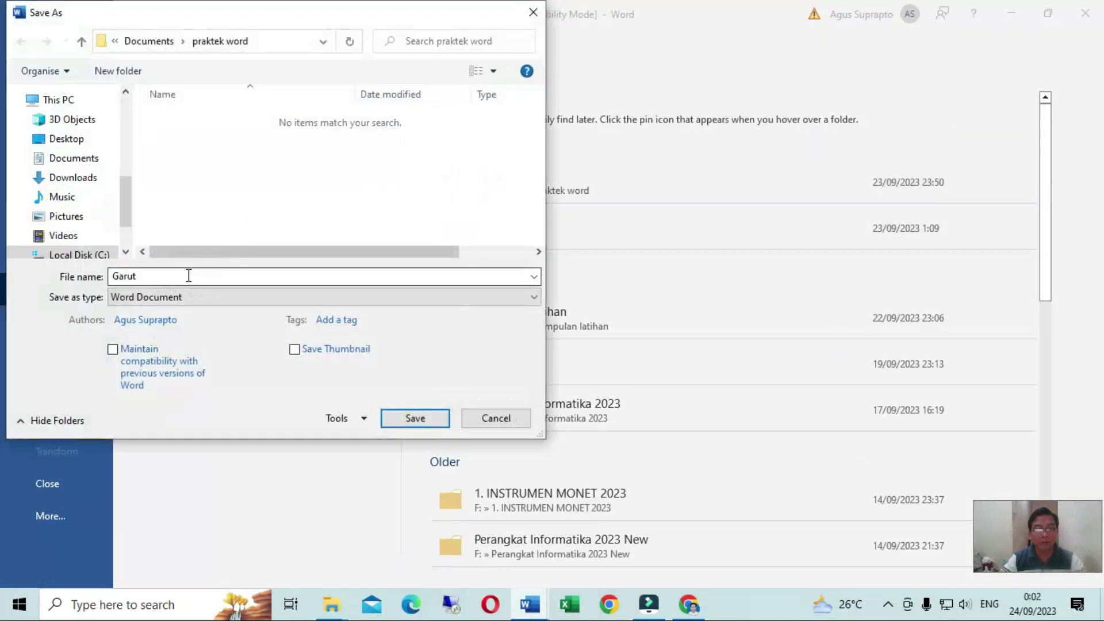
text(HA)
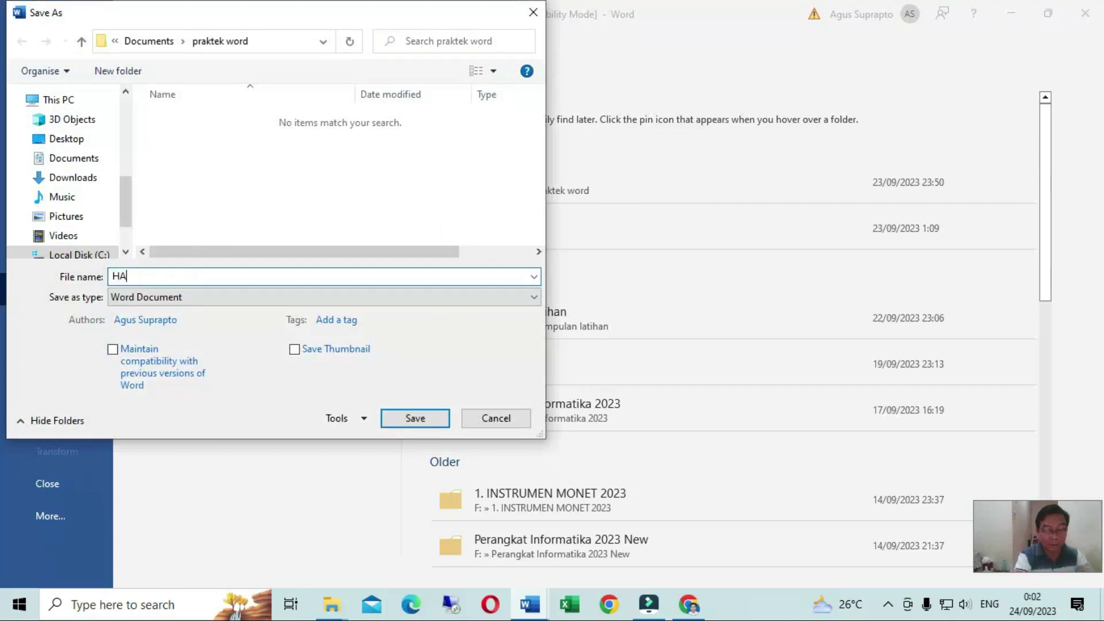
text(SIL LA)
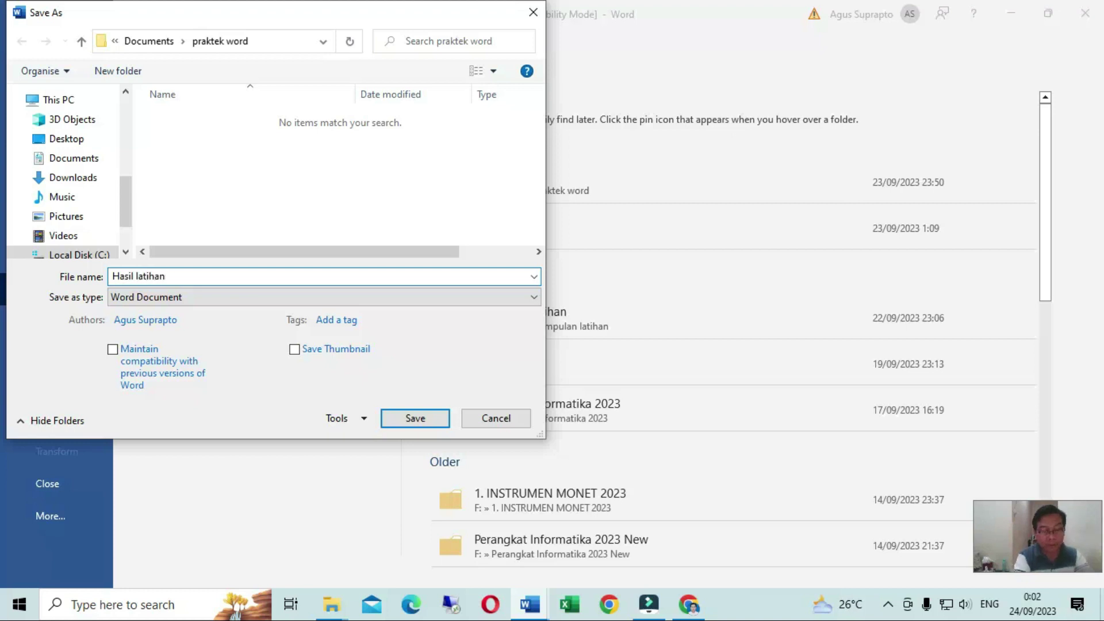
text(4)
click(278, 301)
click(238, 338)
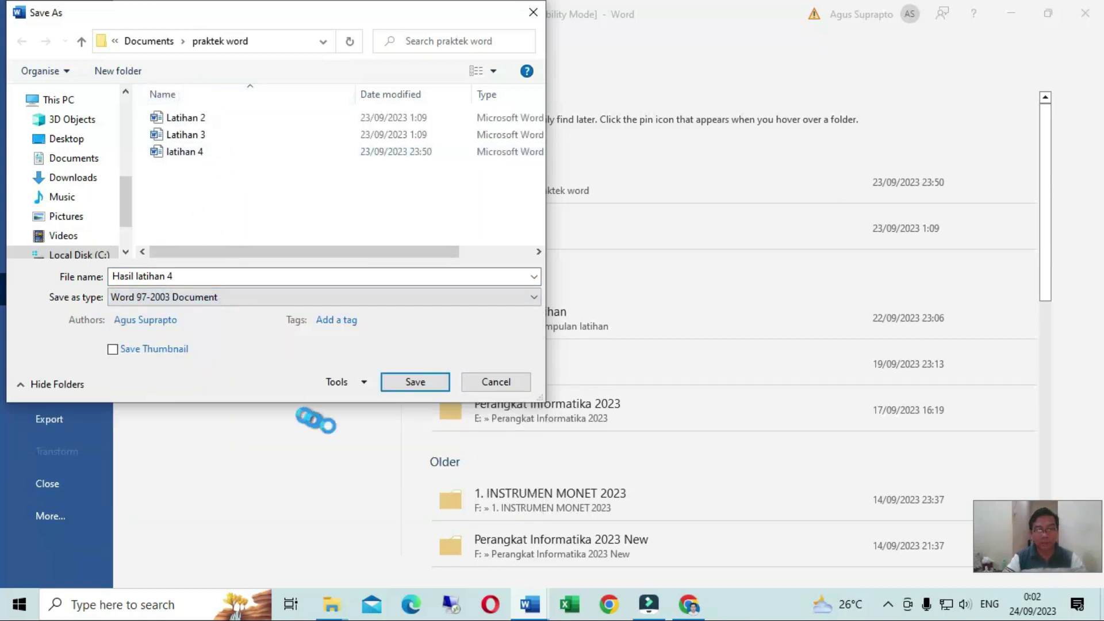
click(423, 380)
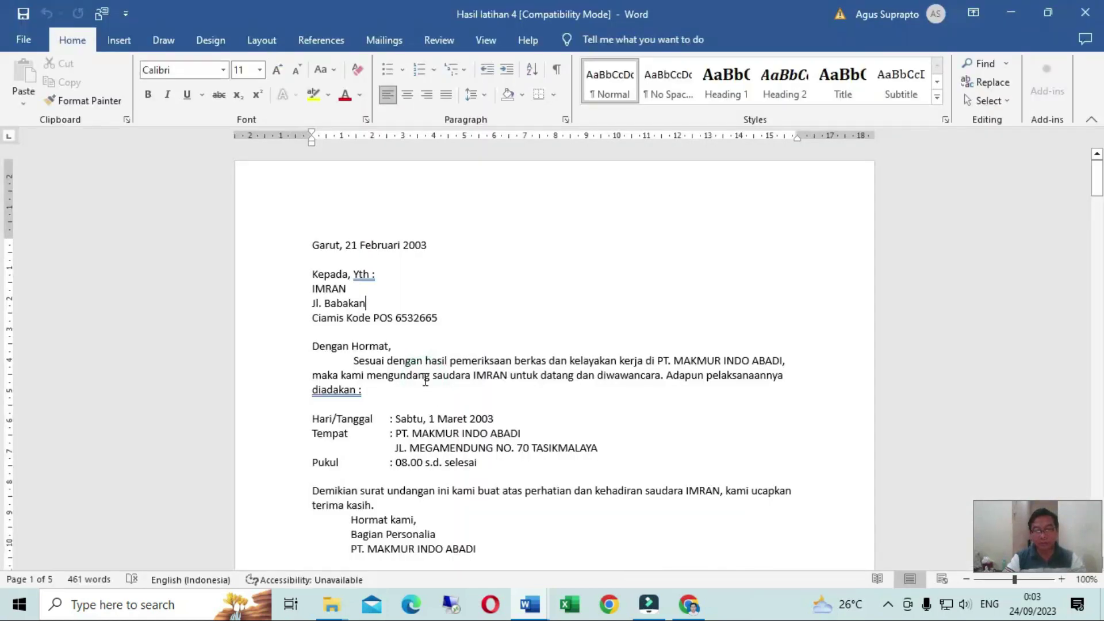
Switch to File Explorer and open 18215267Latihanworrd.pdf in Edge.
scroll(426, 381, down, 3)
scroll(425, 379, down, 6)
scroll(426, 380, down, 7)
scroll(425, 378, down, 10)
scroll(426, 377, down, 10)
scroll(424, 374, down, 9)
scroll(424, 374, down, 9)
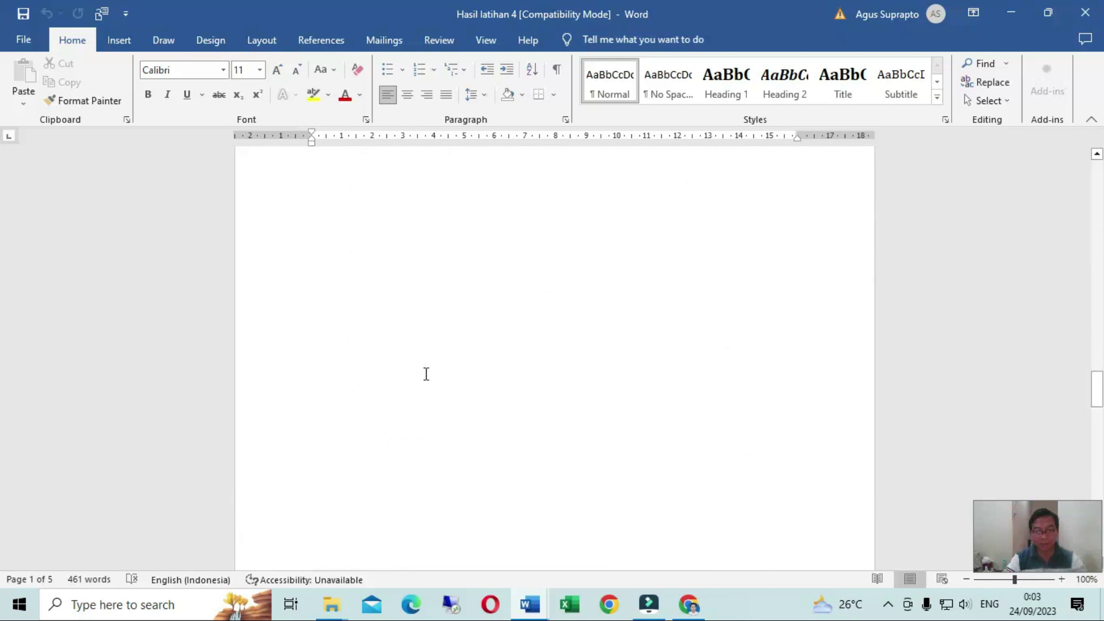
scroll(424, 375, down, 5)
click(417, 611)
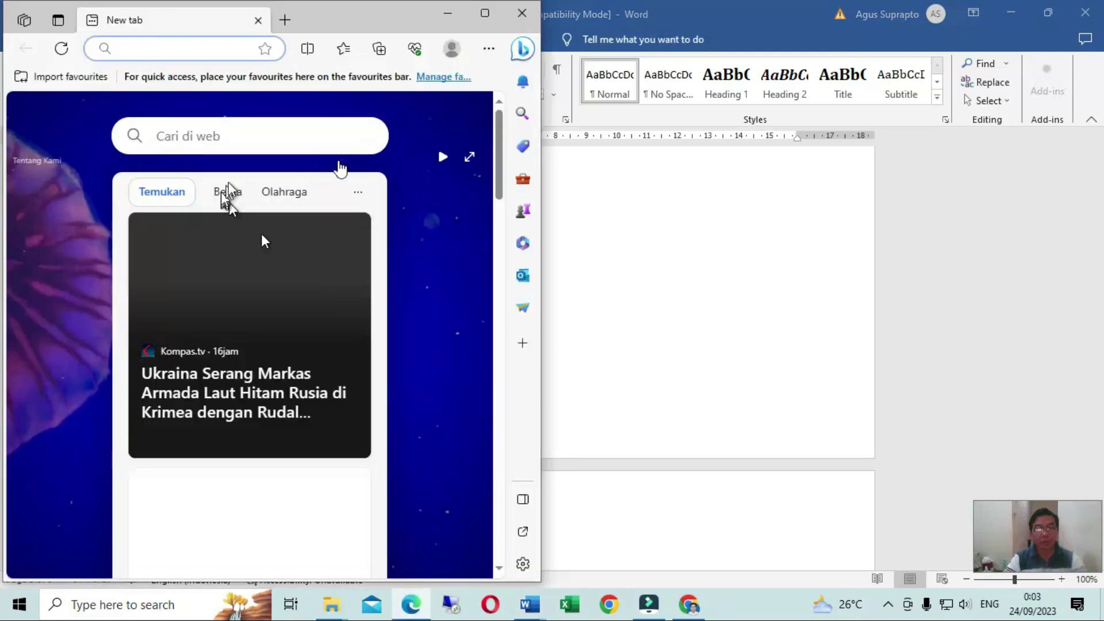
click(331, 604)
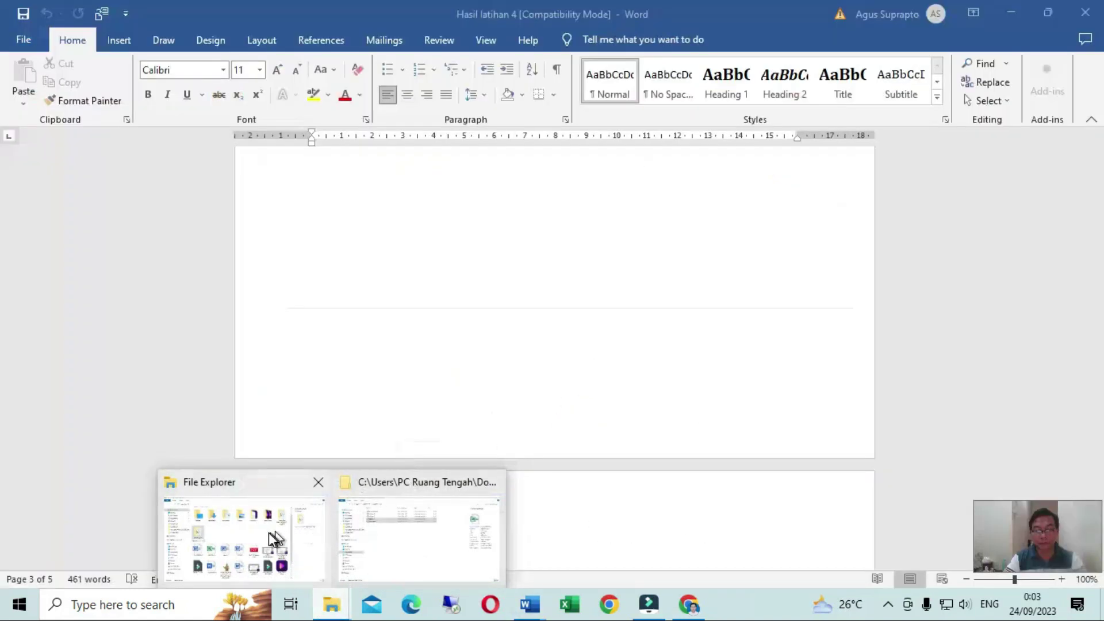
click(268, 532)
click(625, 384)
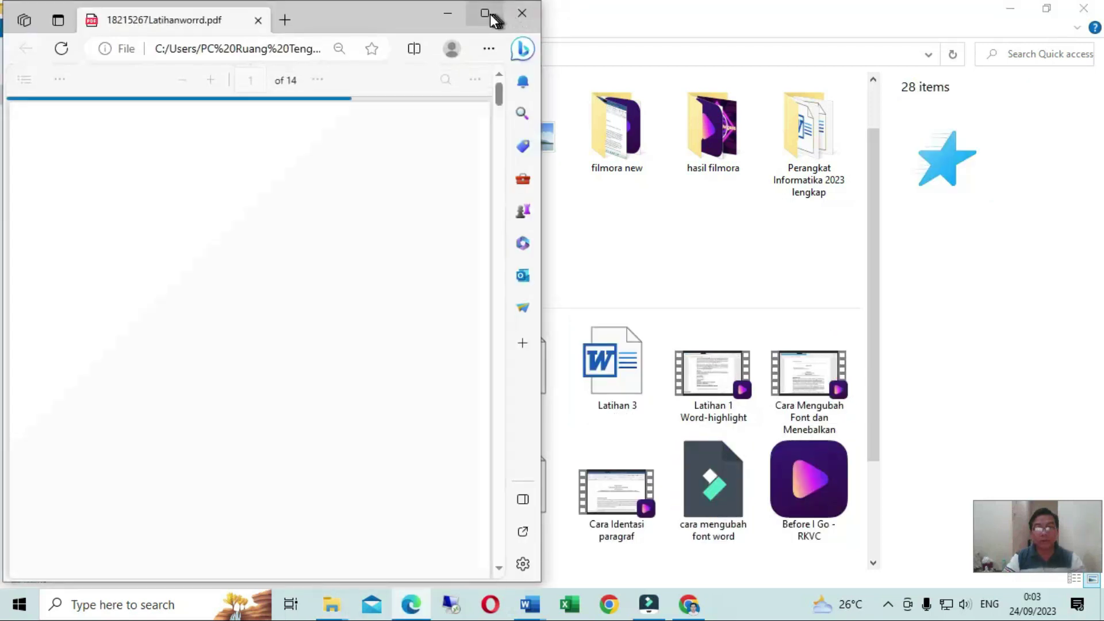
Maximize Edge and bring page 4's LATIHAN 4 invitation letter into view.
click(487, 13)
scroll(361, 283, up, 6)
scroll(359, 288, down, 4)
scroll(358, 291, down, 5)
scroll(362, 287, up, 5)
scroll(364, 287, up, 4)
scroll(365, 286, down, 6)
scroll(365, 287, up, 3)
scroll(364, 286, up, 3)
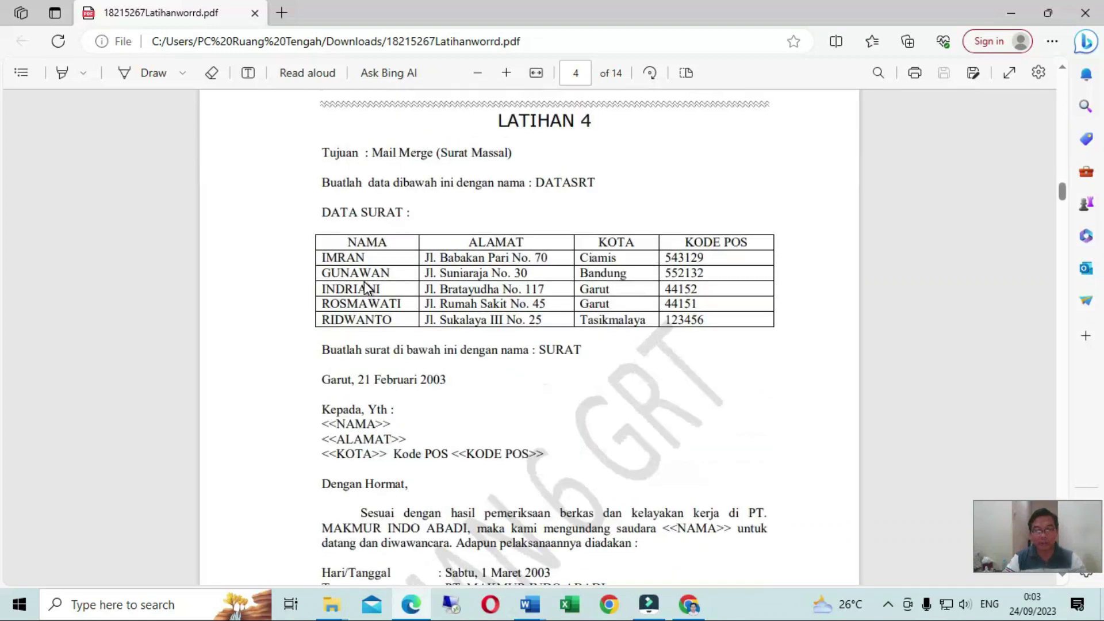
scroll(365, 283, down, 5)
scroll(362, 281, down, 5)
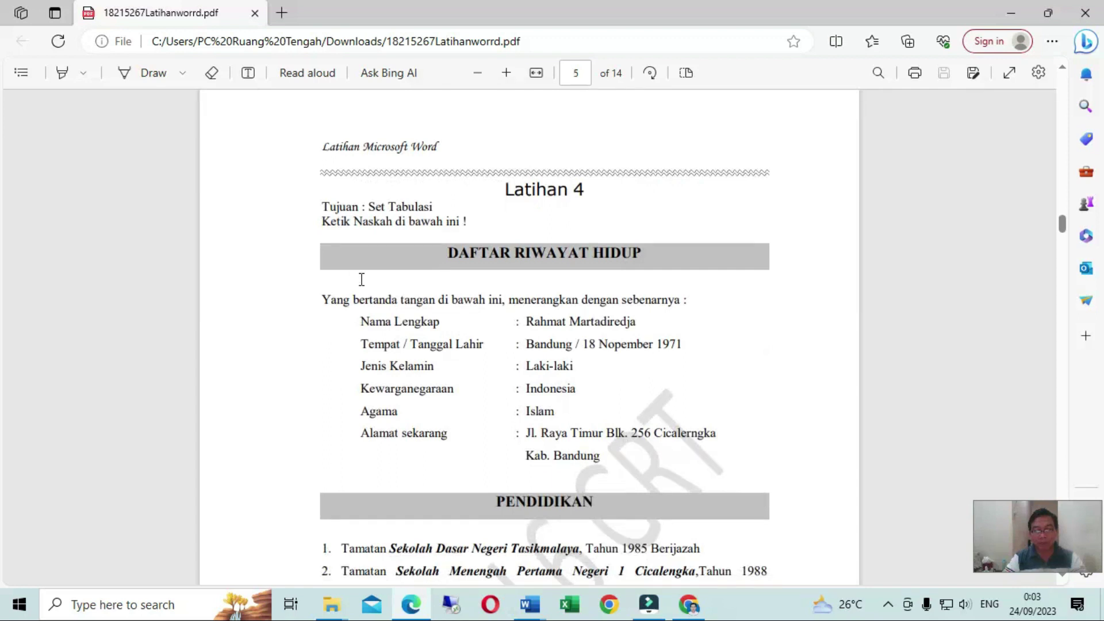
scroll(362, 279, down, 1)
scroll(361, 282, down, 5)
scroll(357, 284, down, 5)
scroll(359, 286, down, 5)
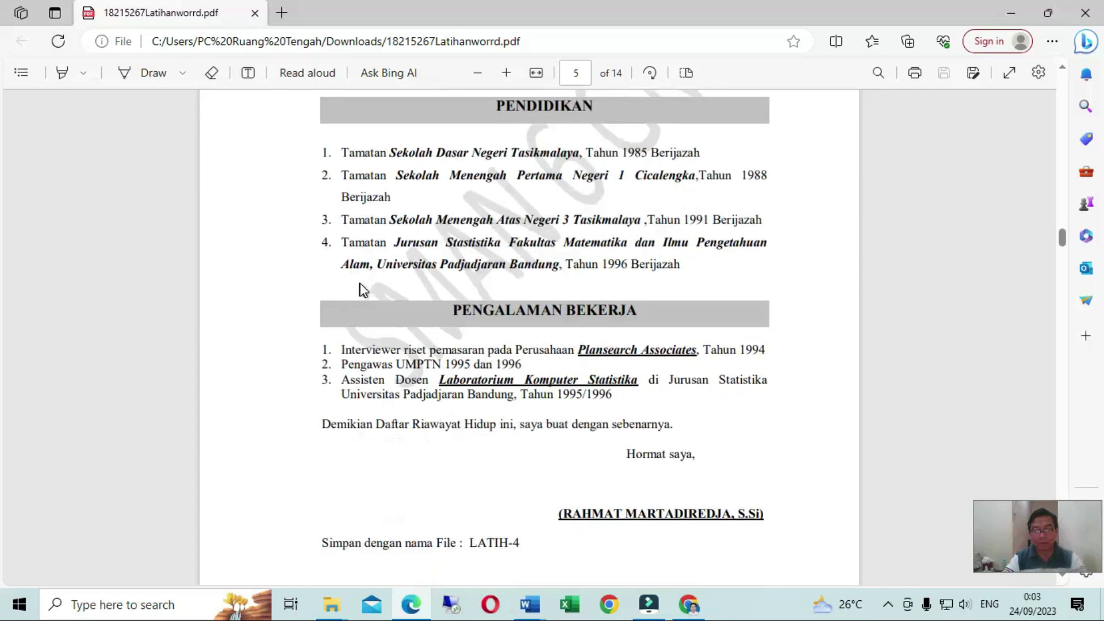
scroll(362, 288, up, 6)
scroll(362, 289, up, 3)
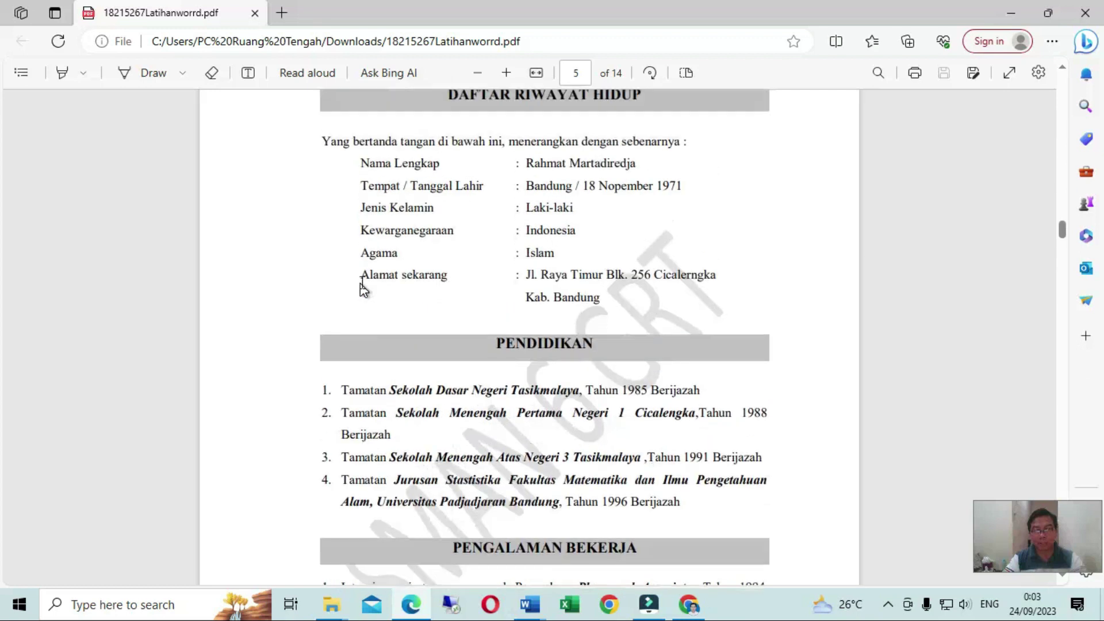
scroll(363, 287, up, 6)
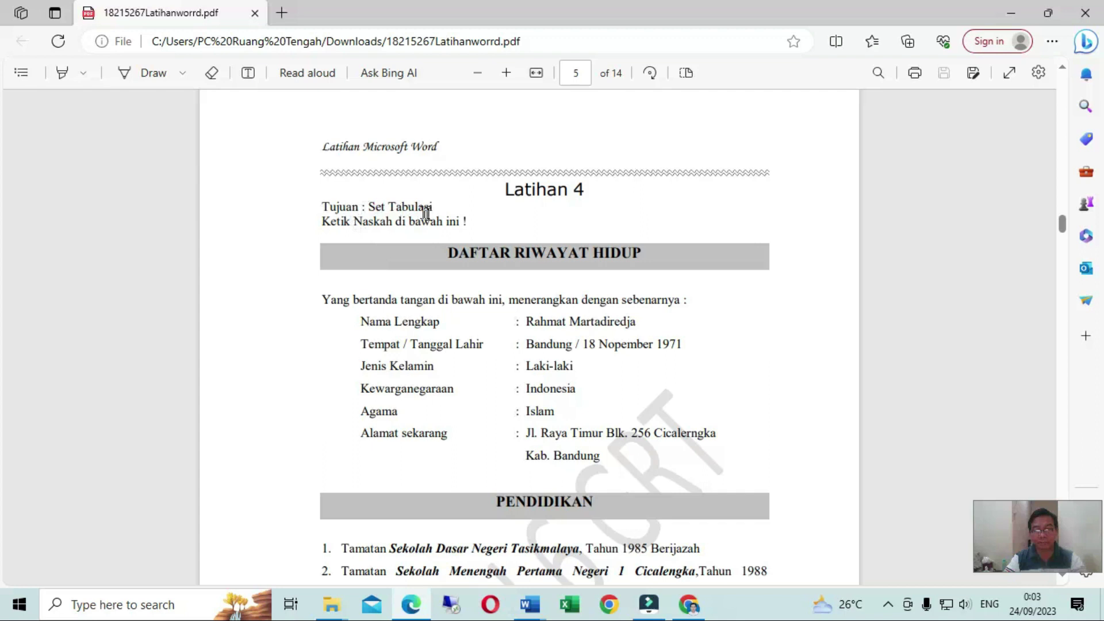
scroll(454, 319, down, 5)
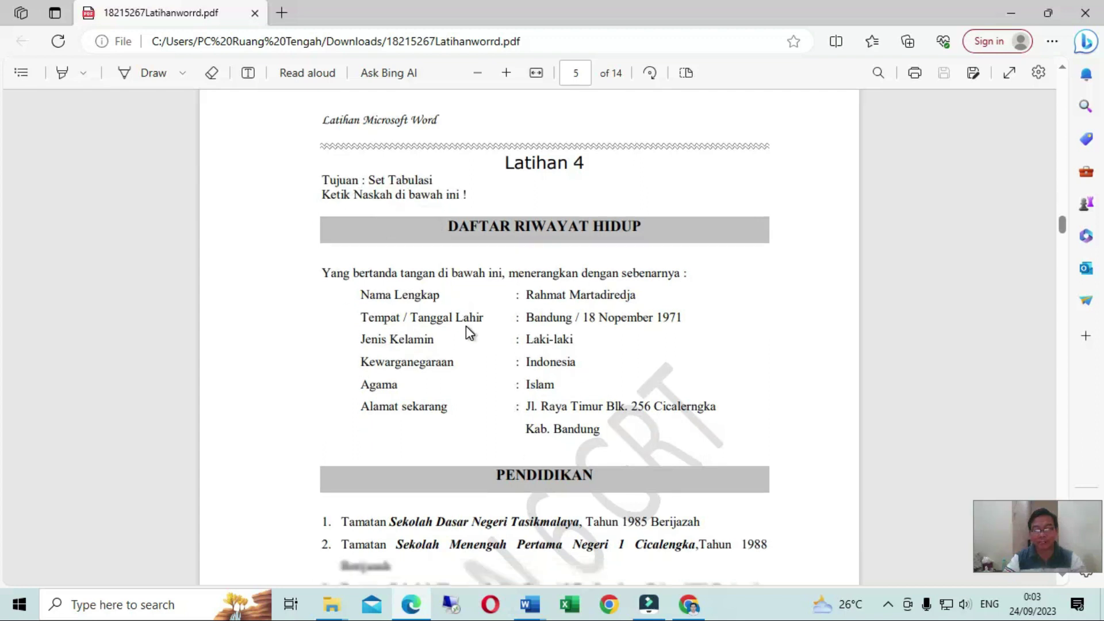
scroll(454, 320, up, 10)
scroll(452, 322, up, 3)
scroll(451, 323, up, 1)
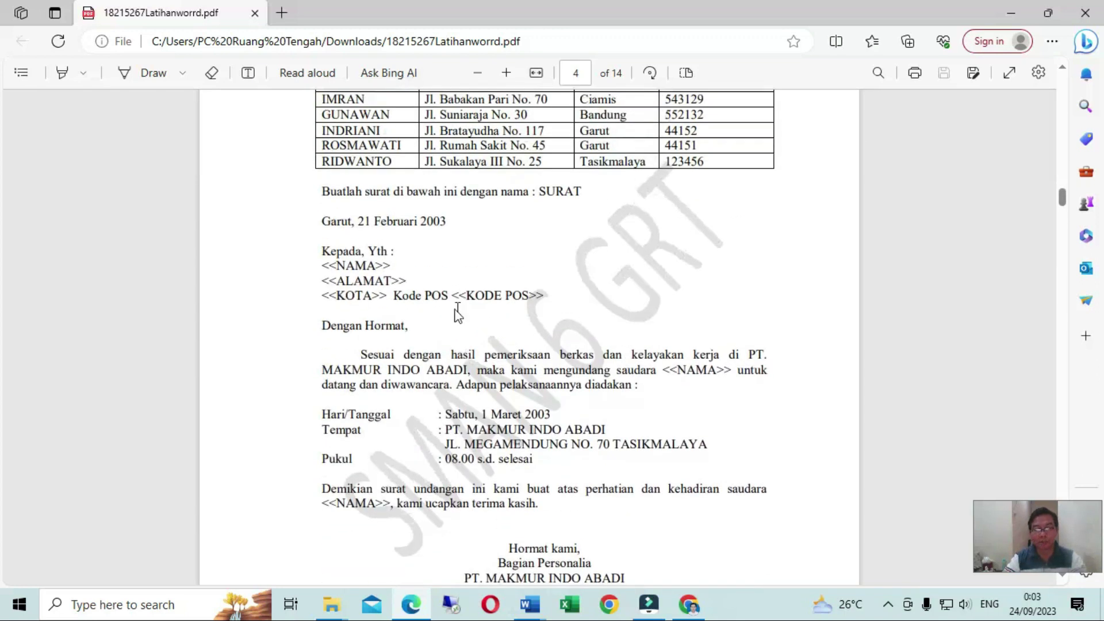